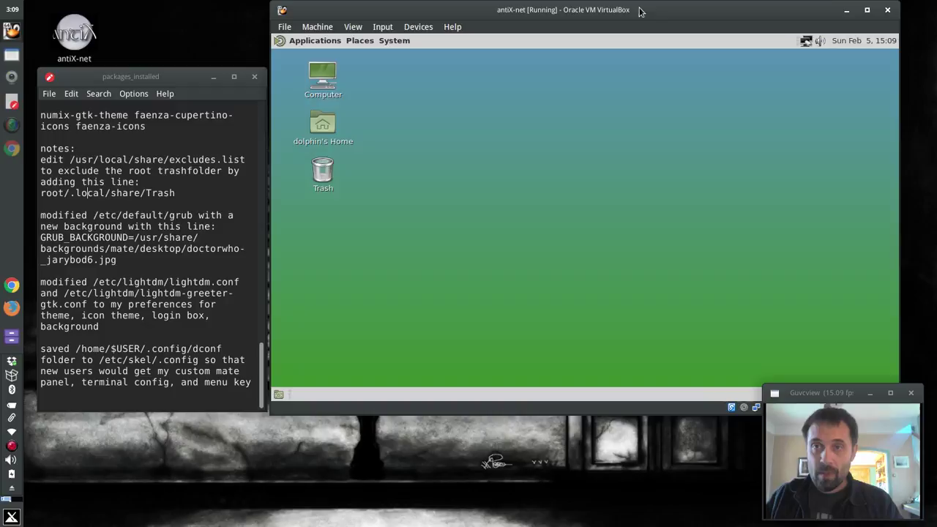
Attach the SanDisk Cruzer Glide USB stick to the virtual machine
drag(639, 11, 564, 11)
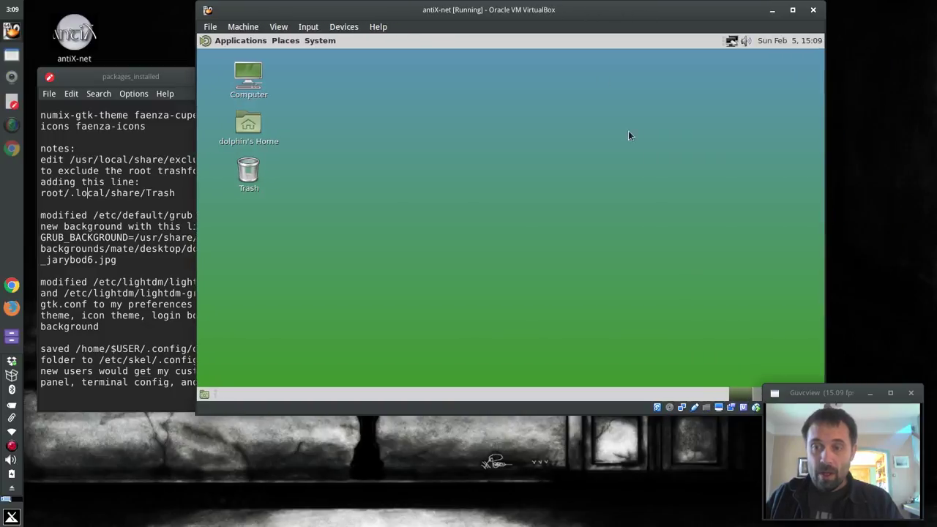
click(695, 409)
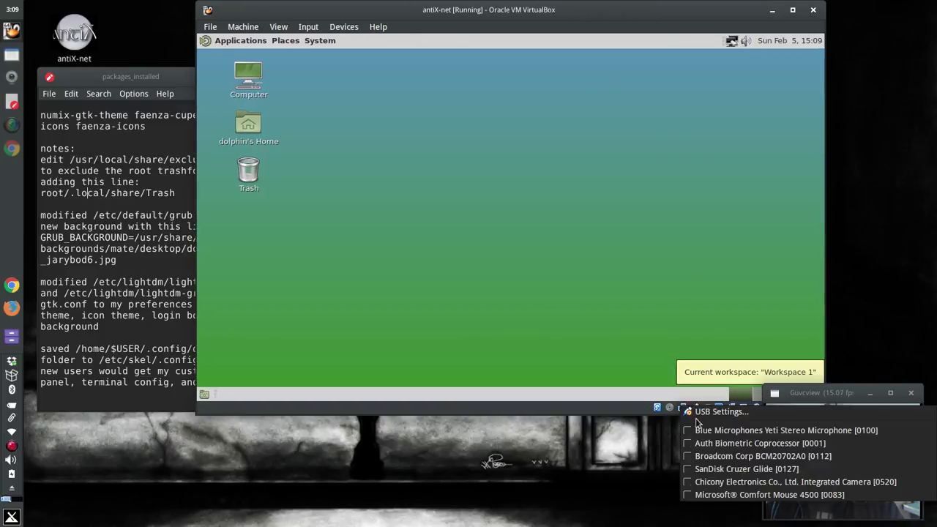
click(706, 472)
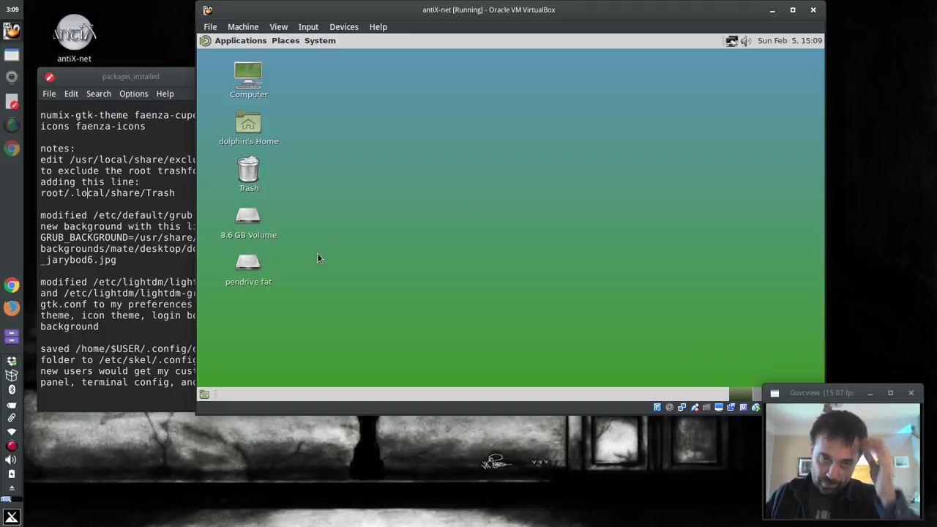
Copy the custom antiX folder from the pendrive fat drive onto the desktop and close both drive windows
double_click(247, 265)
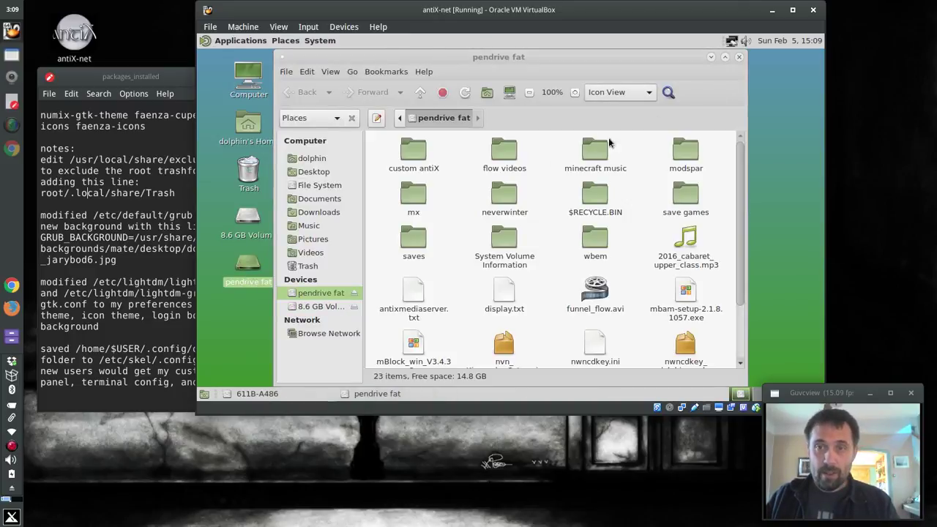
double_click(412, 151)
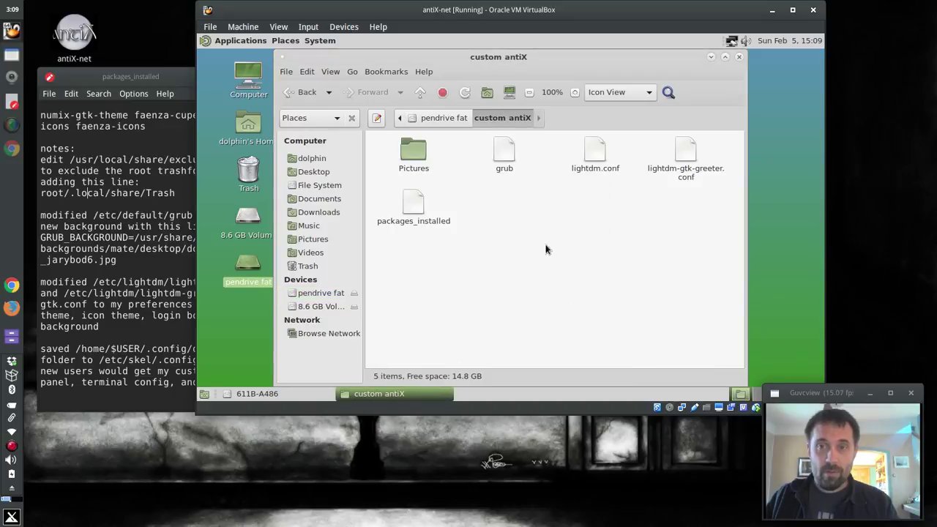
click(439, 118)
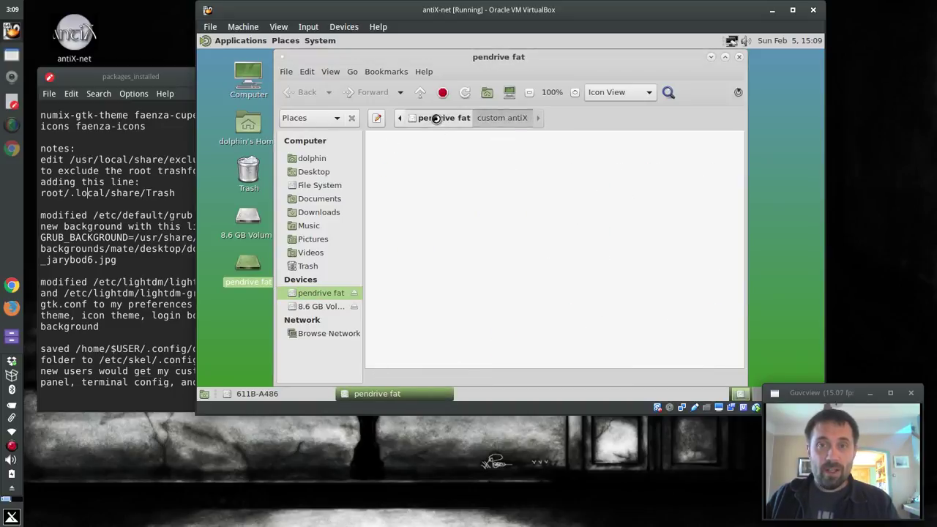
drag(414, 148, 245, 329)
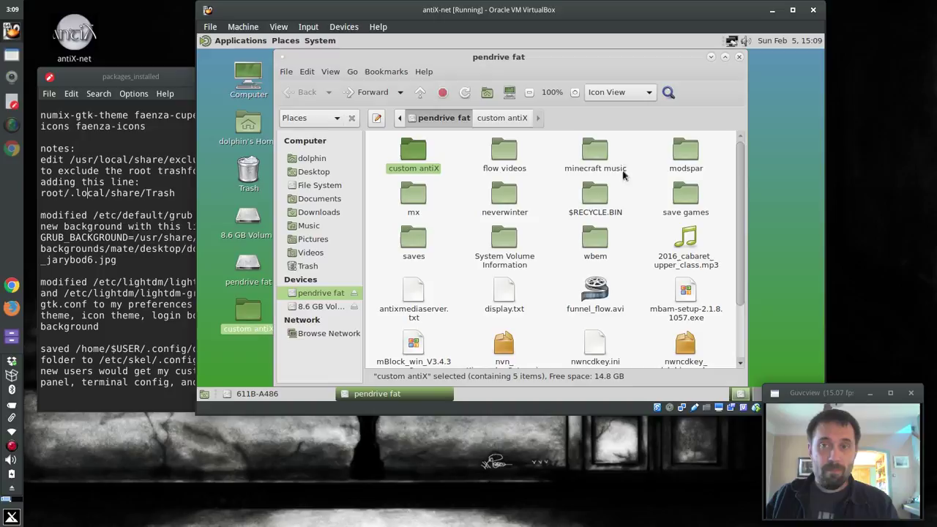
click(739, 58)
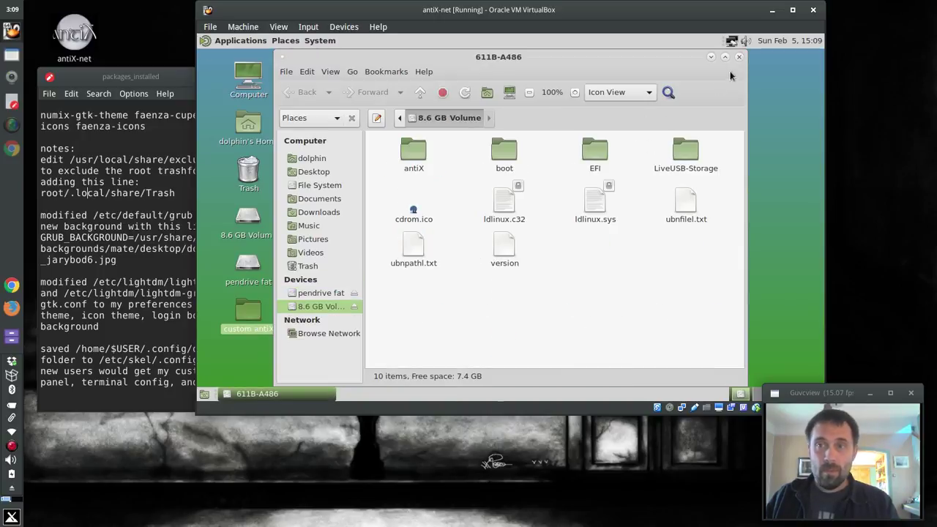
click(739, 57)
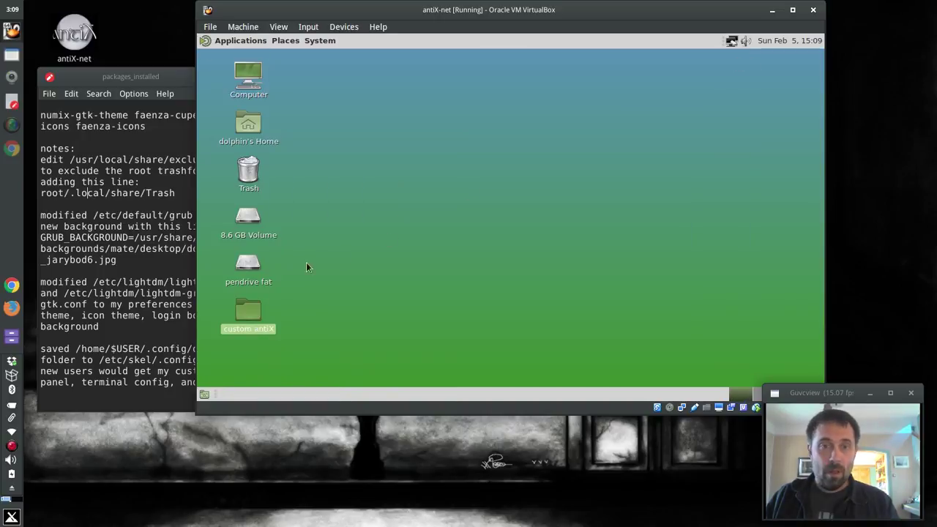
Unmount the pendrive fat drive, emptying its trash first
right_click(248, 256)
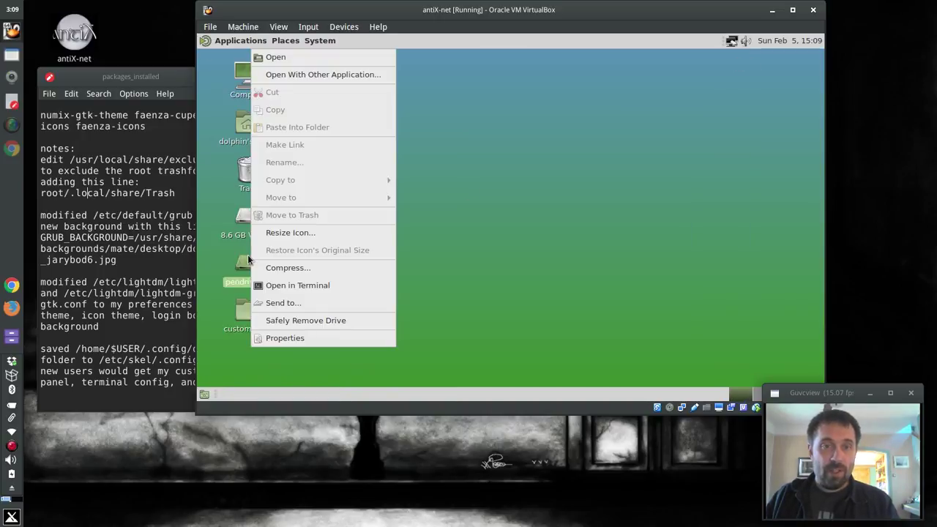
click(510, 257)
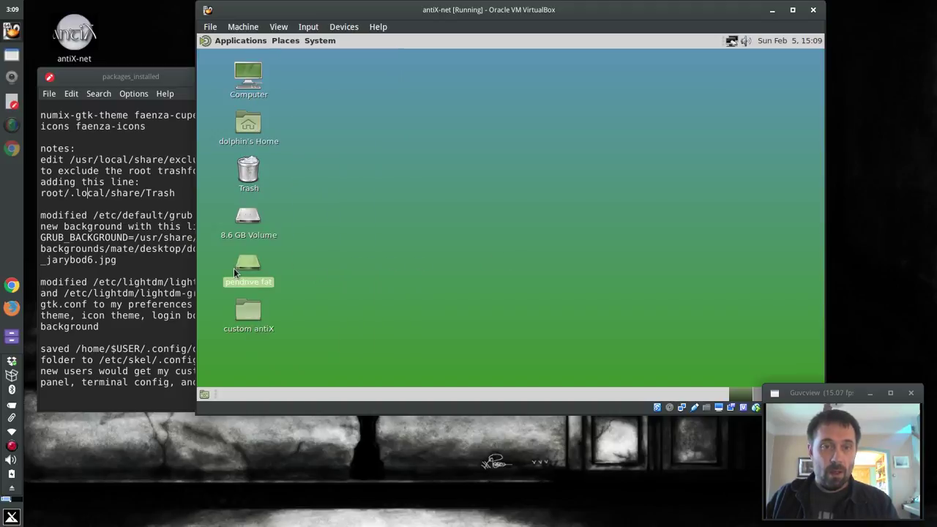
double_click(234, 273)
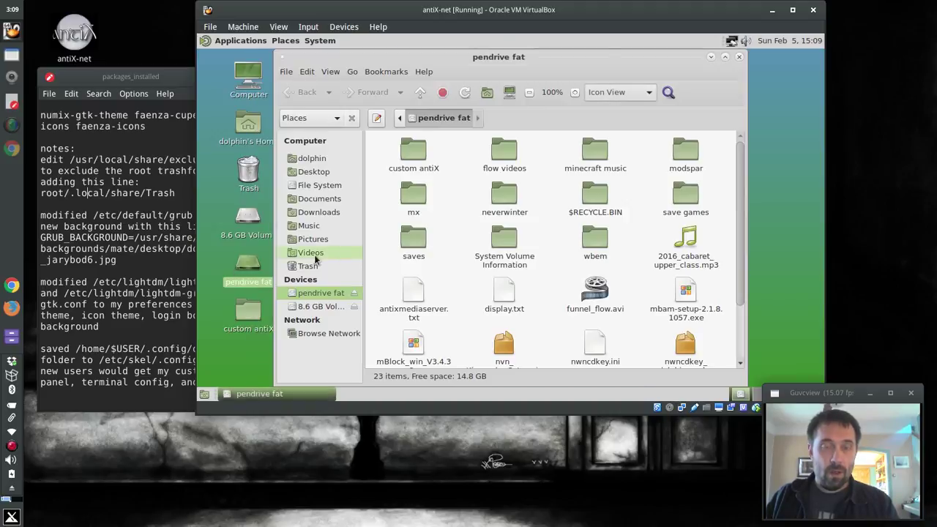
click(355, 295)
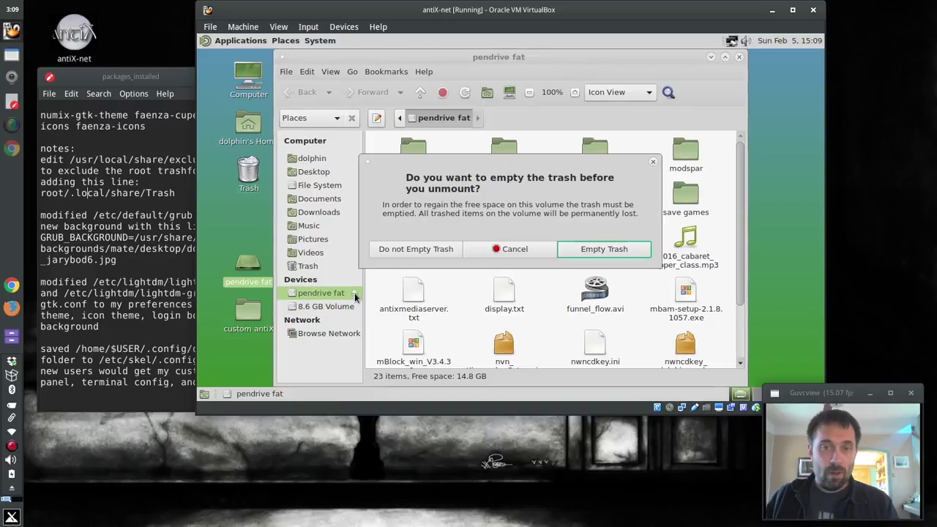
click(570, 250)
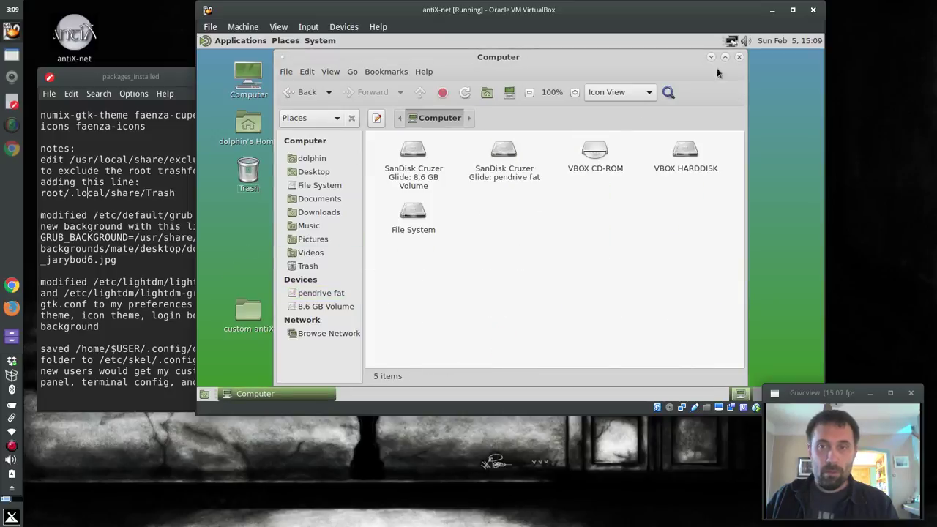
Close the Computer window and release the SanDisk stick from the VM
click(739, 57)
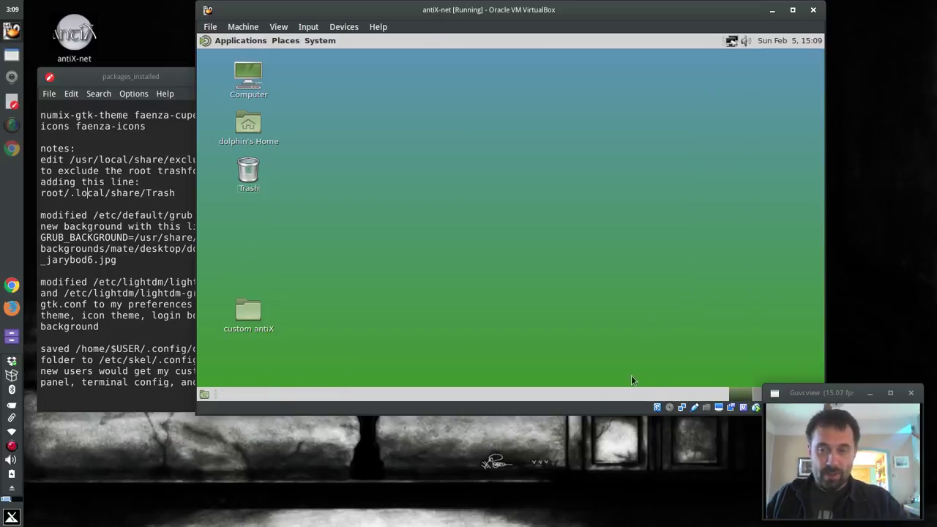
click(696, 407)
click(717, 475)
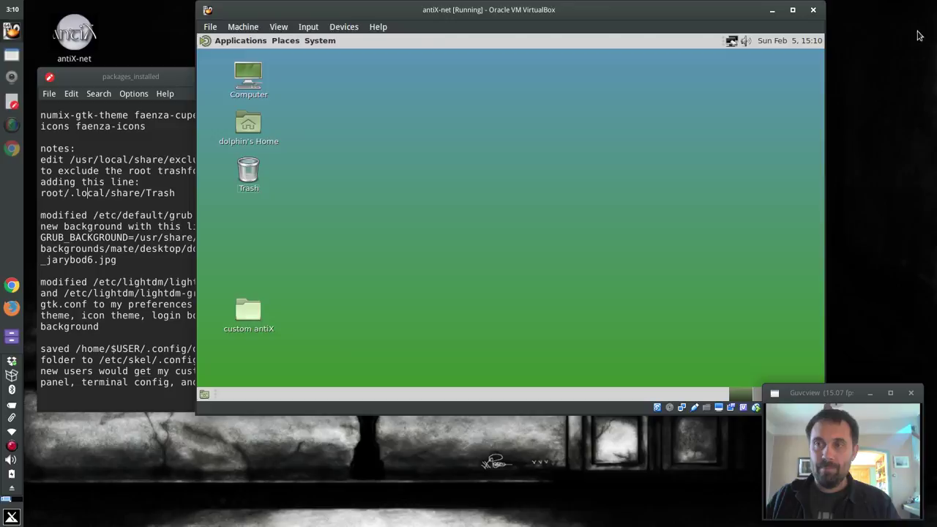
Close the leftover drive window and open the custom antiX folder
click(927, 30)
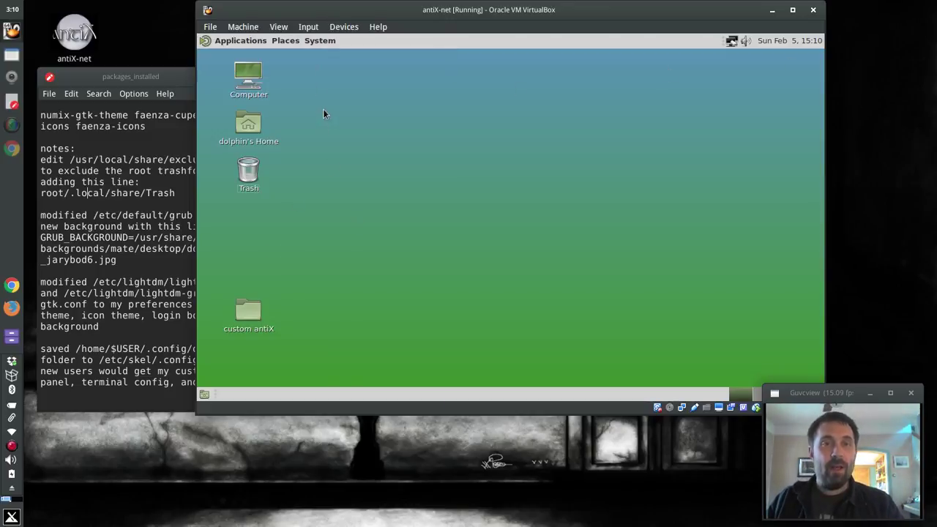
right_click(240, 320)
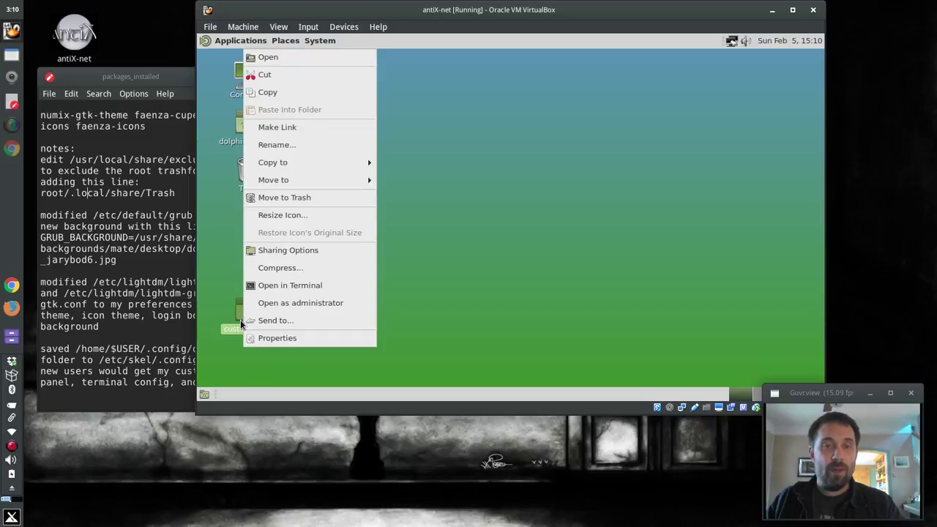
click(285, 58)
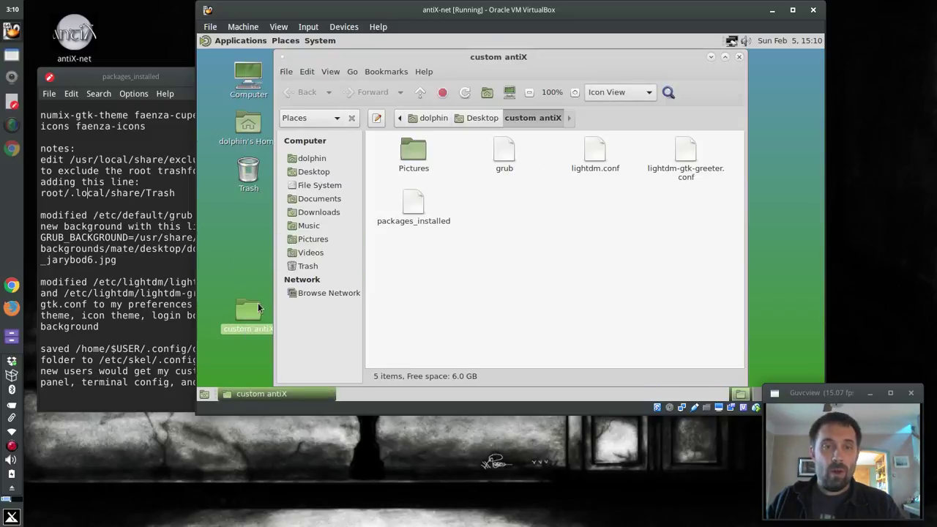
Open custom antiX as administrator, entering the superuser password
right_click(258, 302)
click(272, 302)
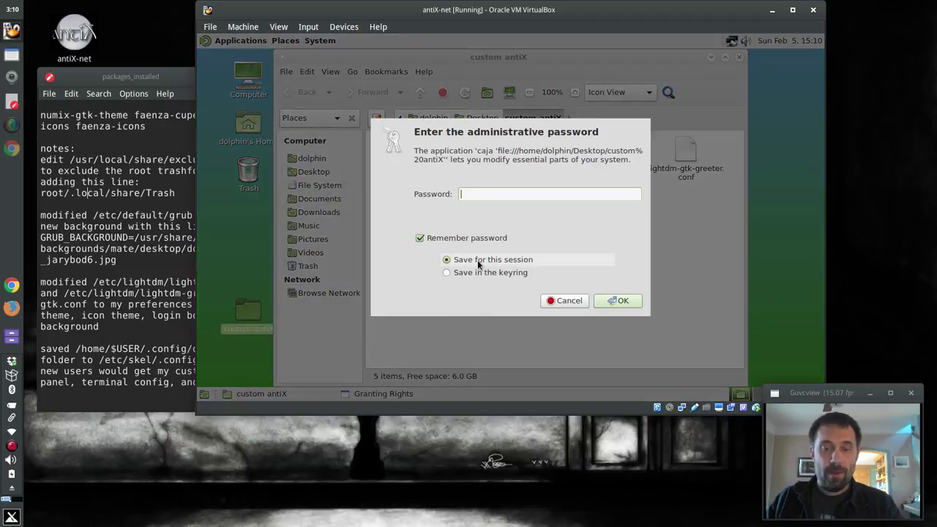
key(Return)
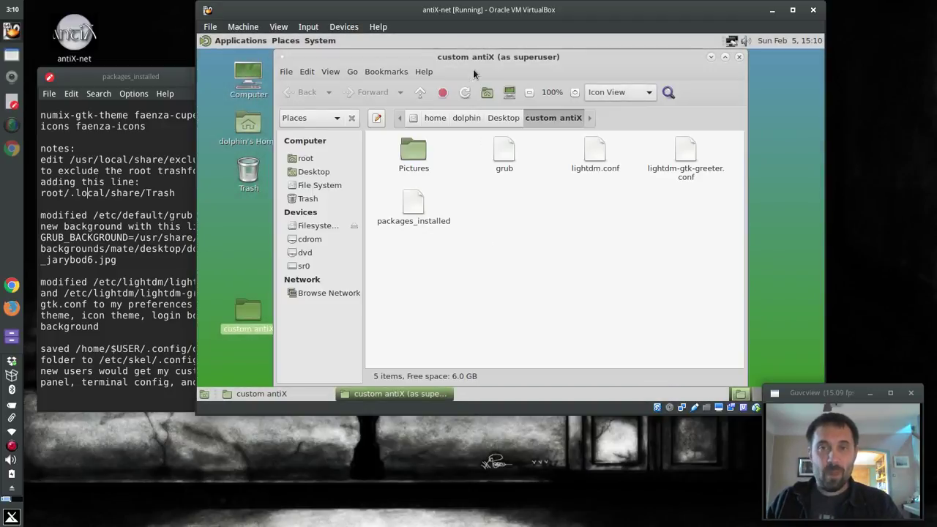
Take the superuser window up to the filesystem root and arrange both windows side by side
drag(465, 62, 661, 66)
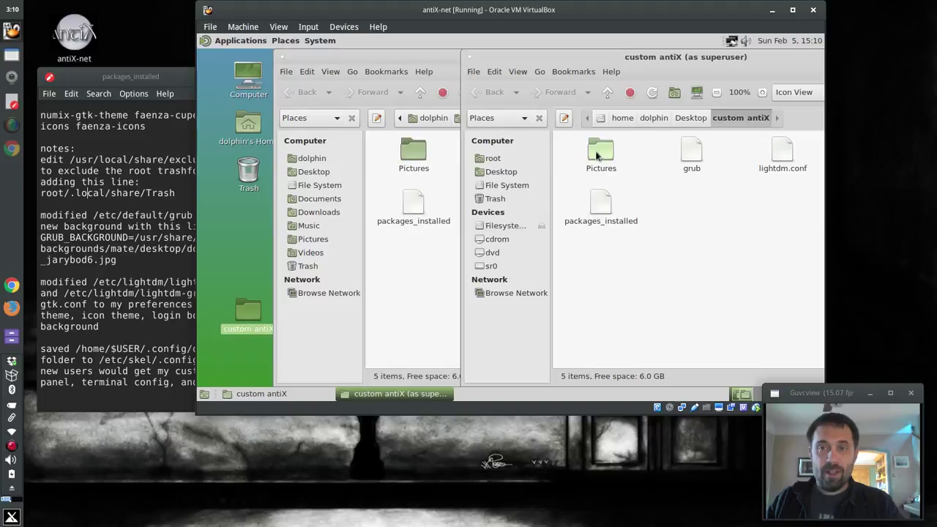
click(605, 93)
click(606, 93)
click(606, 93)
click(606, 93)
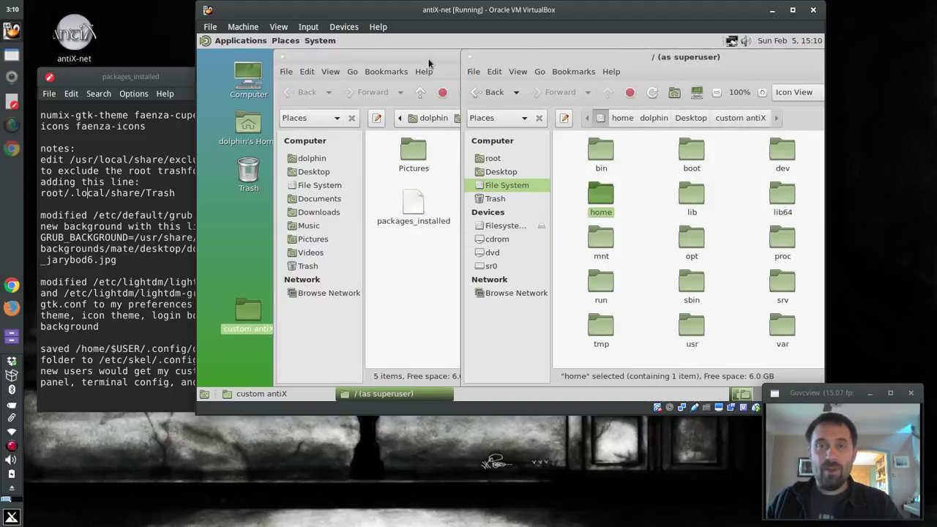
drag(428, 59, 363, 58)
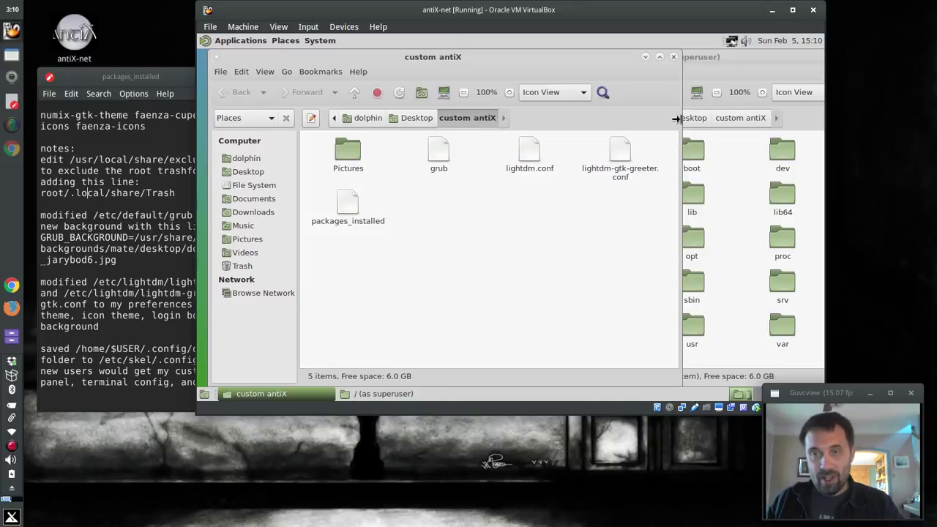
drag(675, 120, 495, 117)
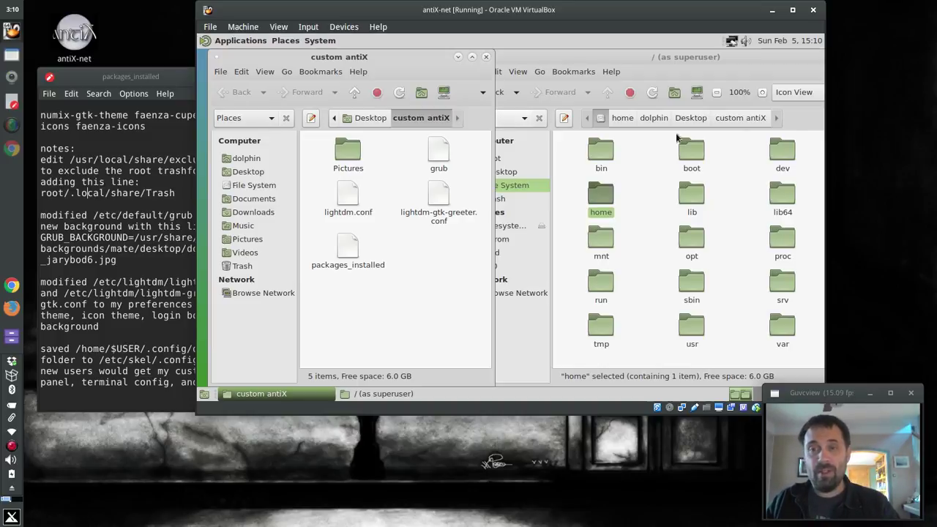
Browse the superuser window to /usr/share/pixmaps
click(649, 230)
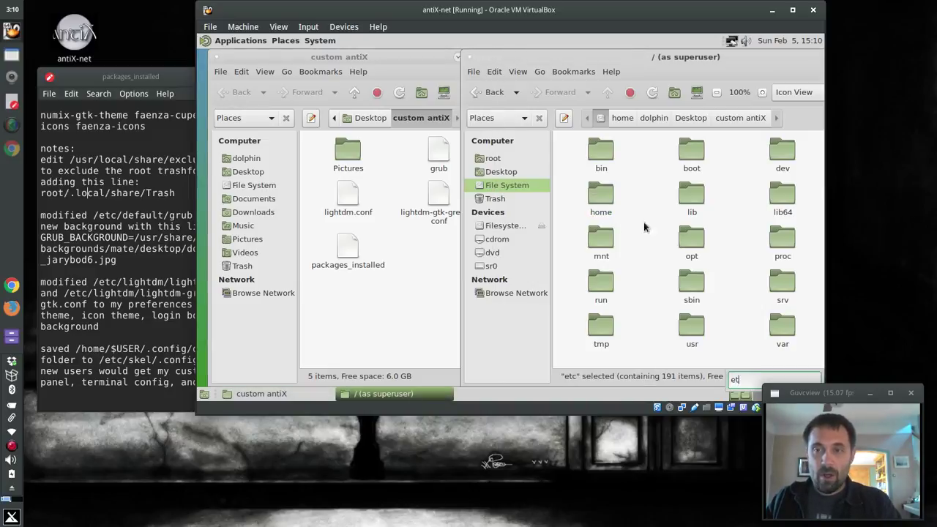
click(598, 241)
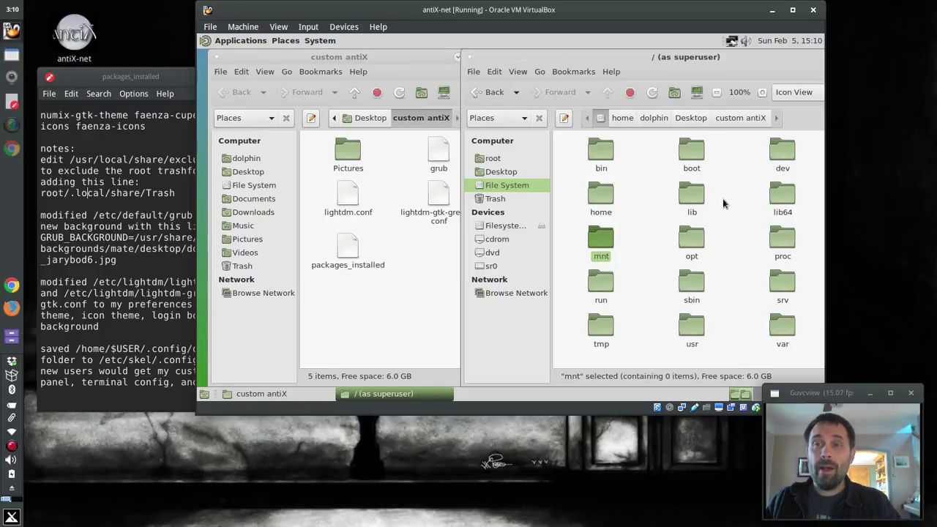
text(usr)
key(Return)
text(sh)
key(Return)
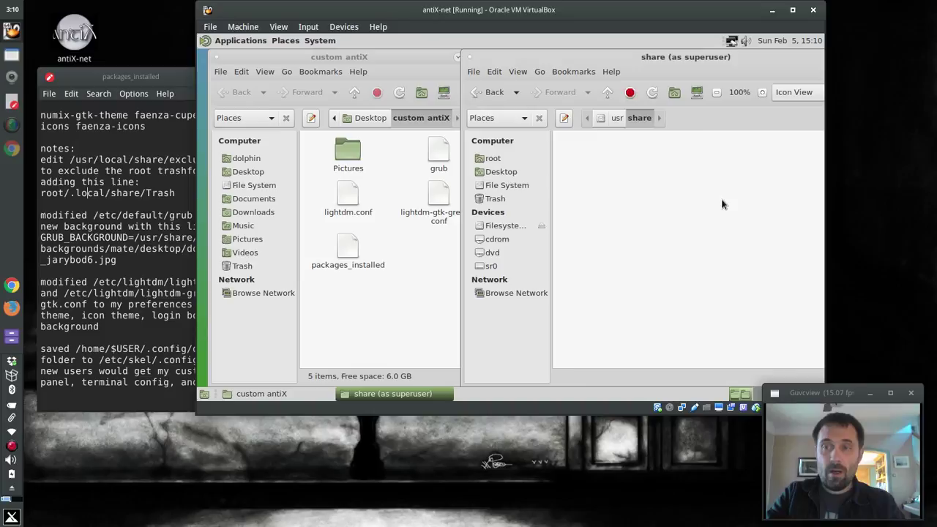
text(pi)
key(Return)
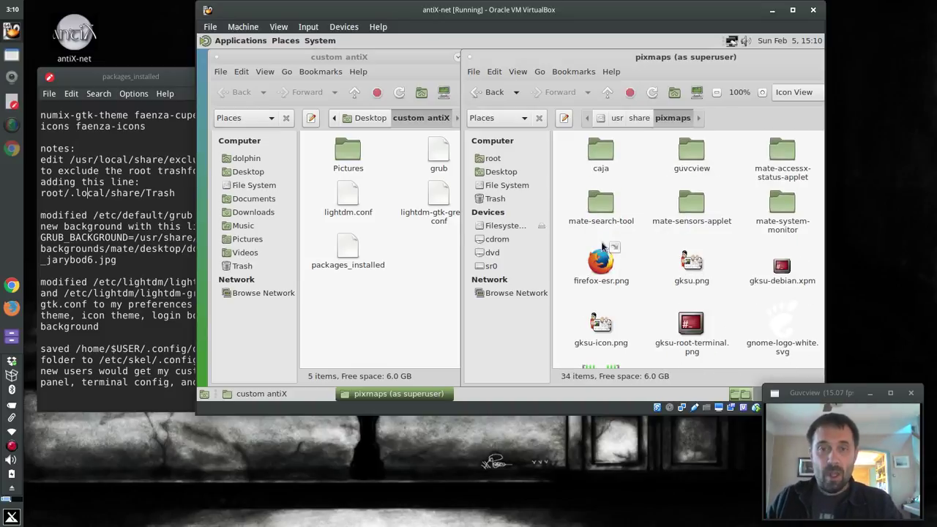
Copy antix-logo.png and antix-menu.png from custom antiX's Pictures into pixmaps
click(393, 254)
double_click(348, 152)
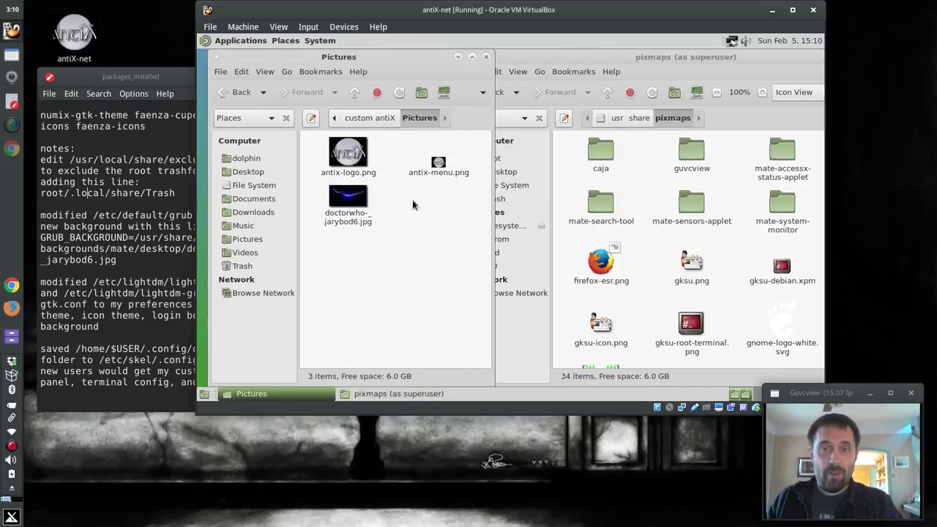
drag(477, 168, 643, 264)
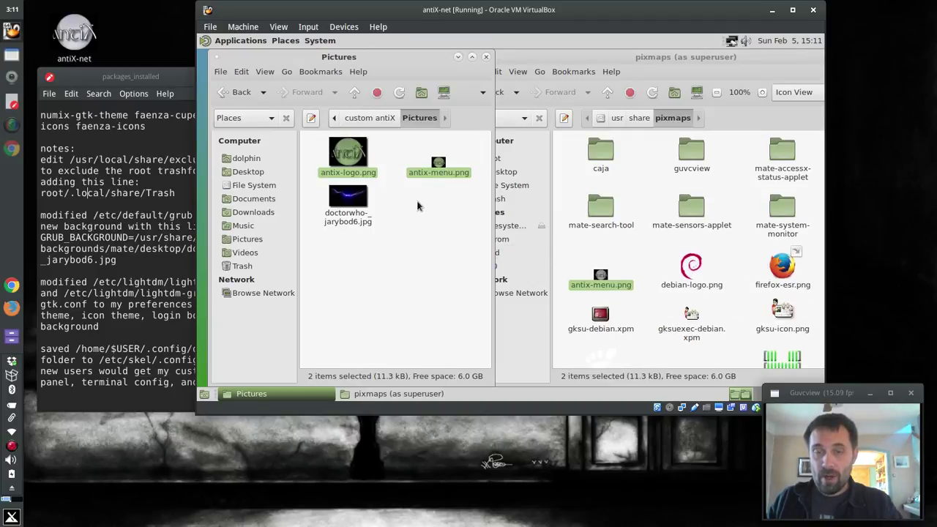
click(391, 190)
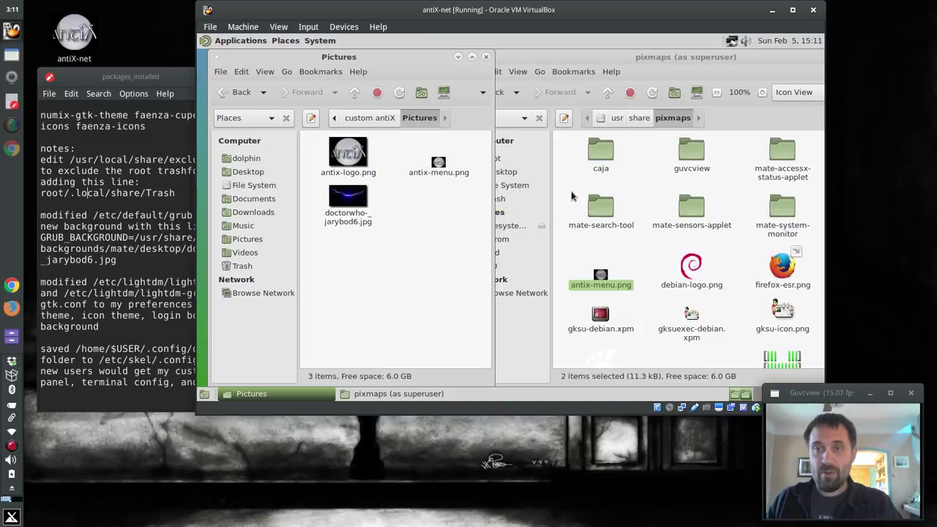
Browse the superuser window to /usr/share/backgrounds/mate/desktop
click(639, 118)
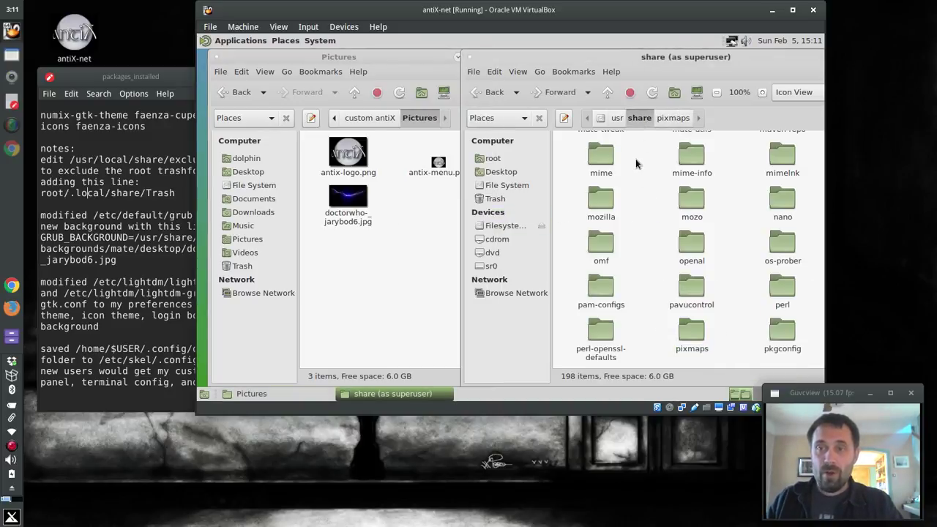
scroll(684, 229, up, 1)
scroll(685, 229, up, 15)
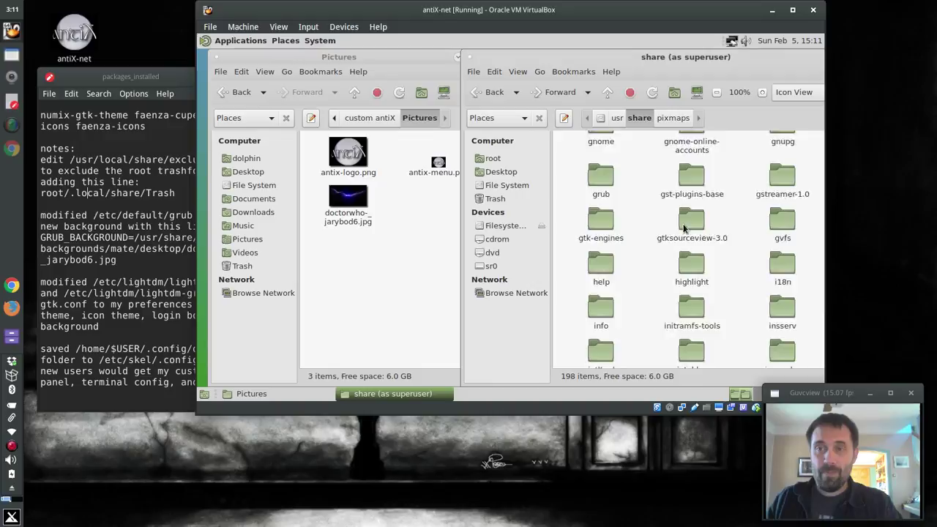
scroll(684, 229, up, 3)
text(b)
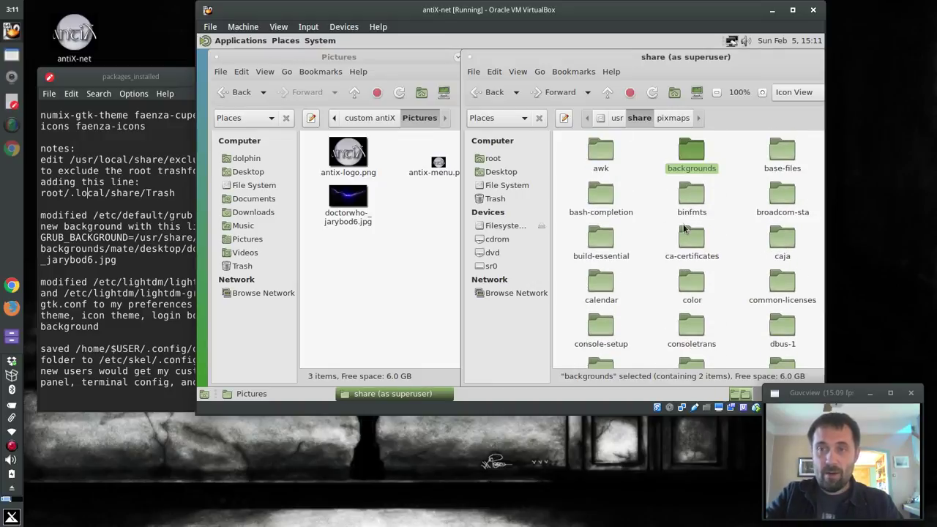
key(Return)
text(m)
key(Return)
text(d)
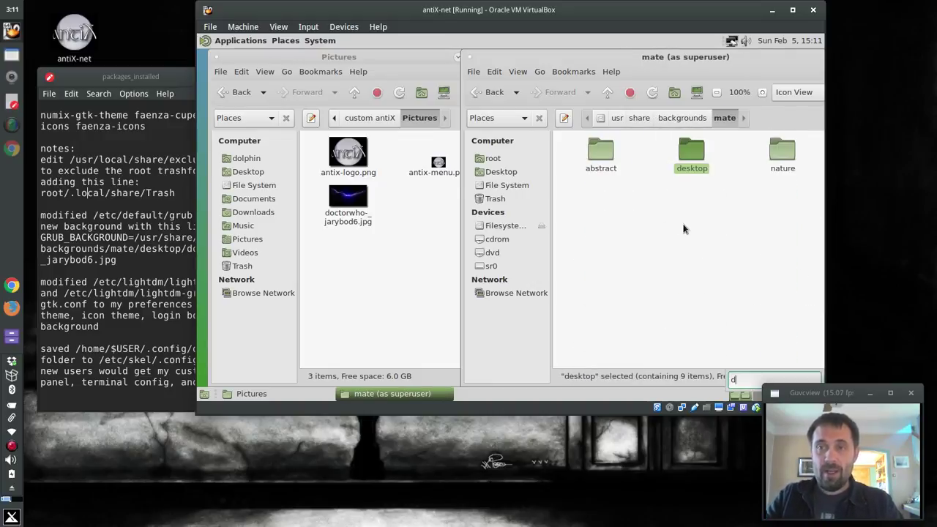
key(Return)
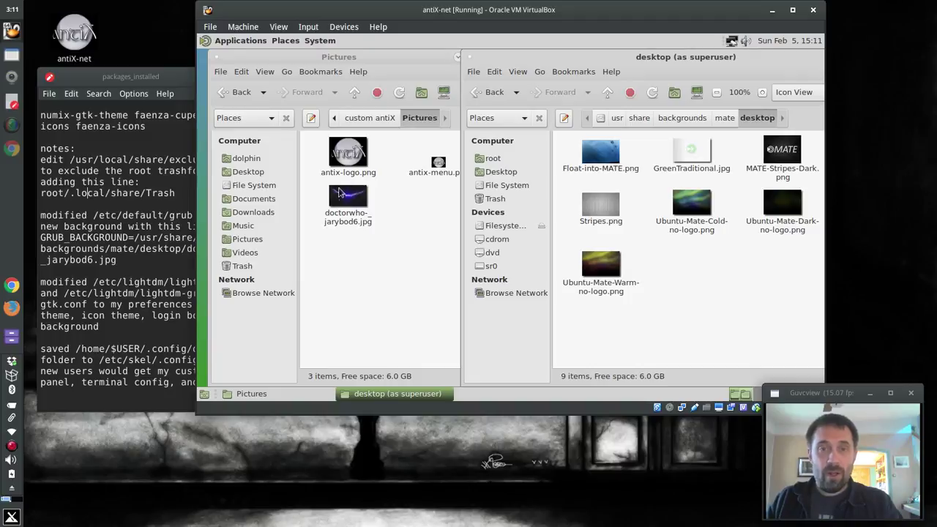
Copy doctorwho-_jarybod6.jpg into the desktop wallpapers folder and close Pictures
drag(339, 193, 674, 288)
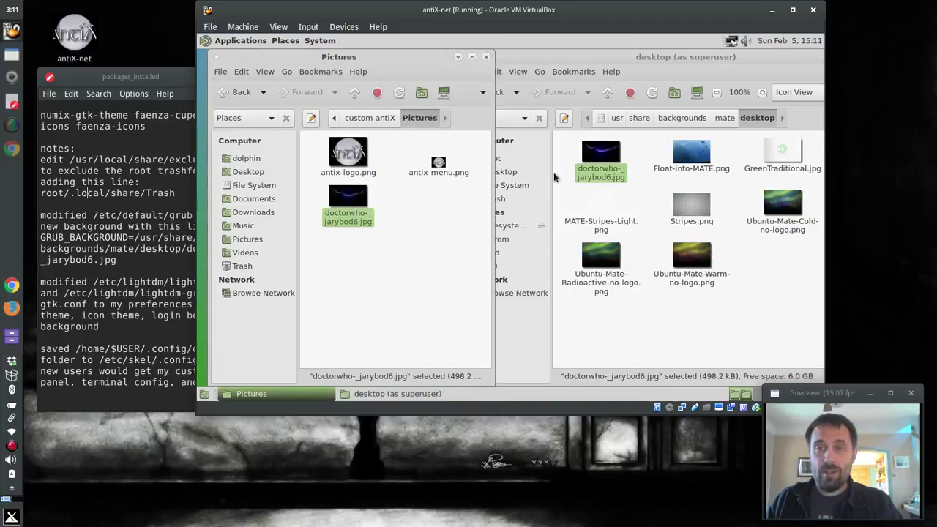
click(485, 56)
drag(800, 54, 617, 56)
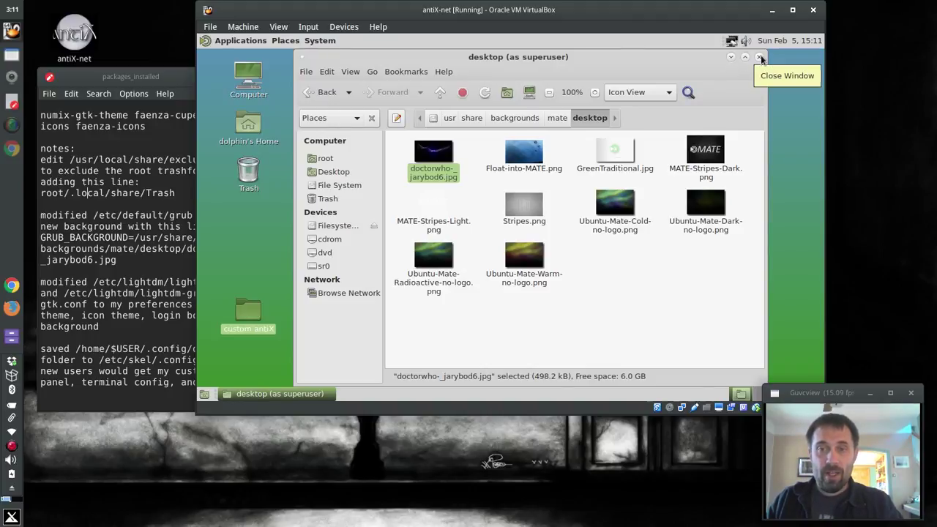
Set doctorwho-_jarybod6.jpg as wallpaper from its context menu and close the folder window
right_click(436, 144)
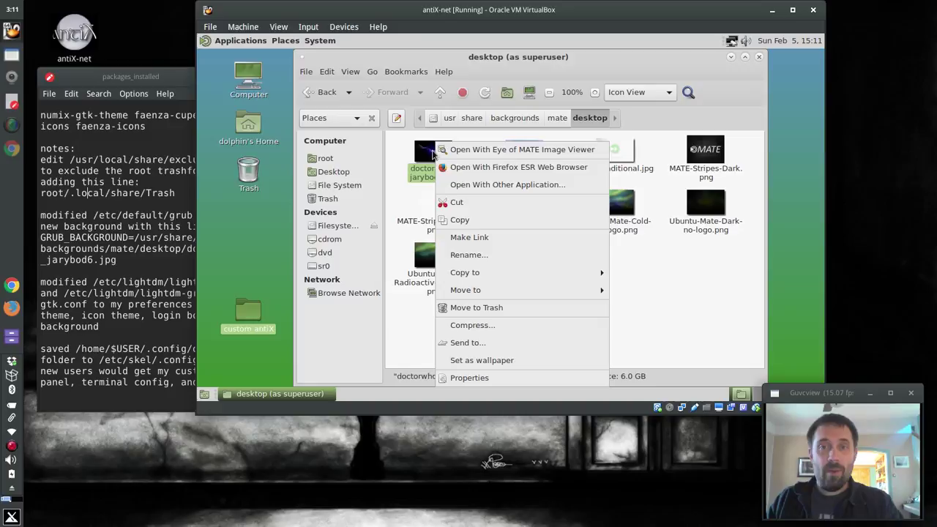
click(510, 361)
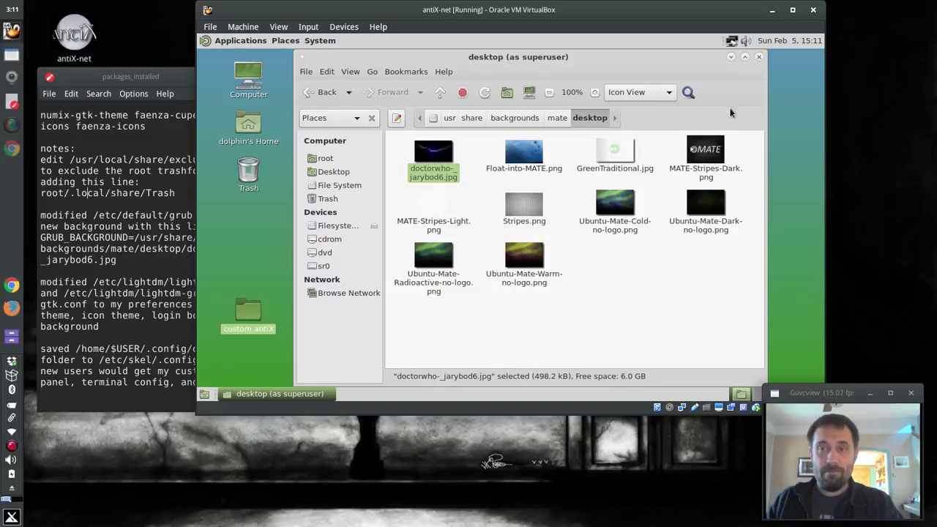
click(760, 57)
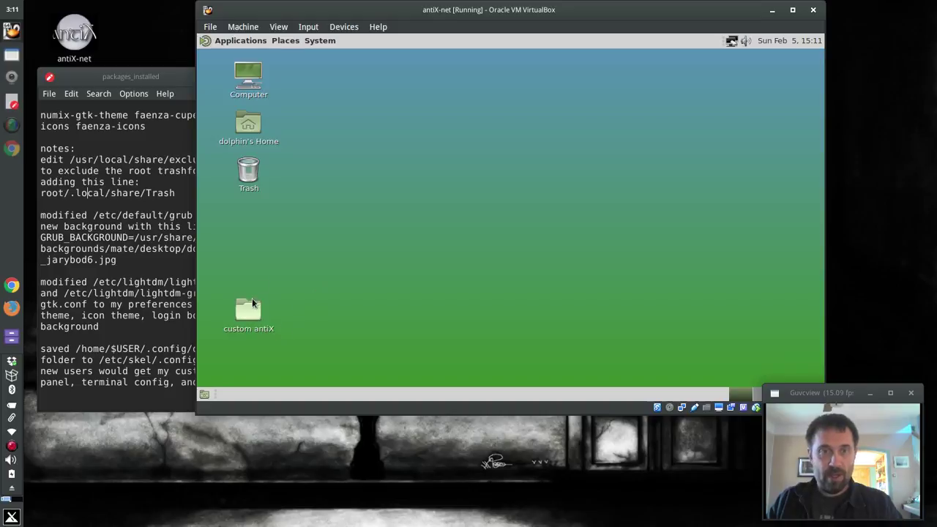
Add doctorwho-_jarybod6.jpg from /usr/share/backgrounds/mate/desktop as the background in Appearance Preferences
right_click(368, 148)
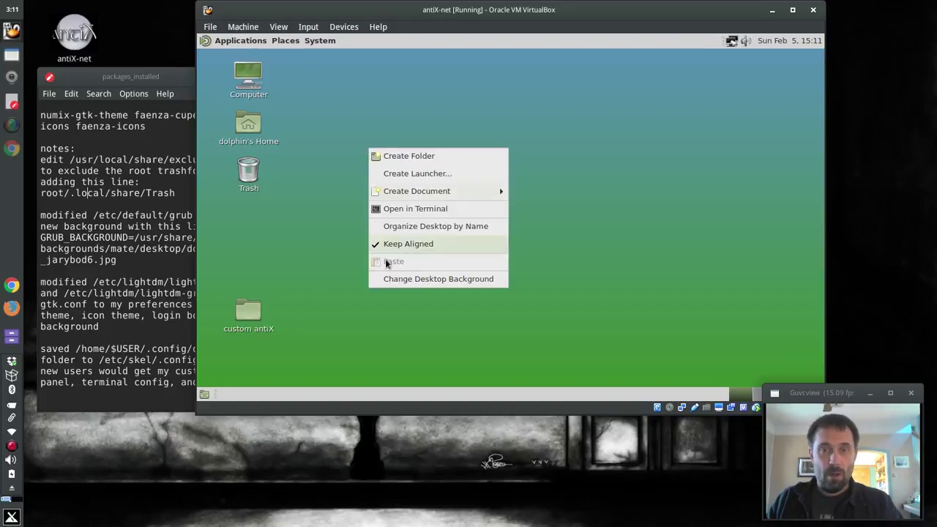
click(388, 278)
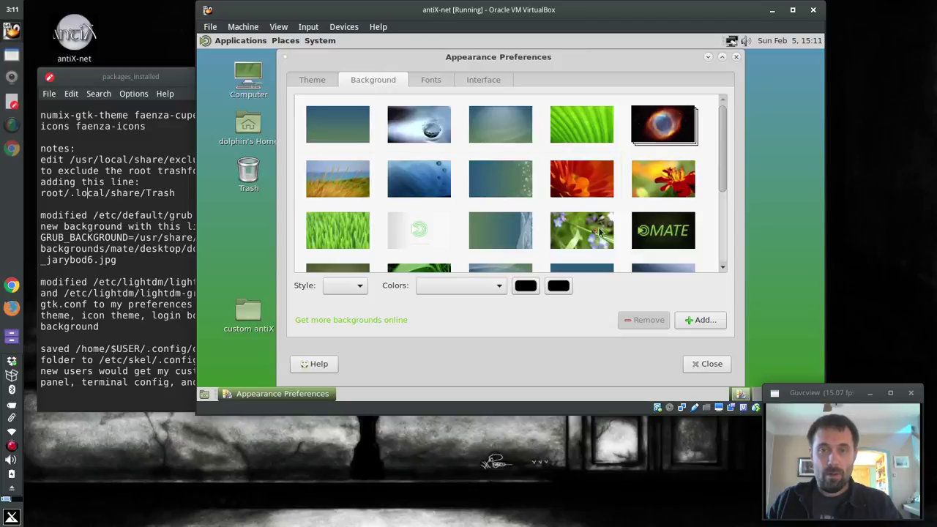
scroll(685, 187, down, 5)
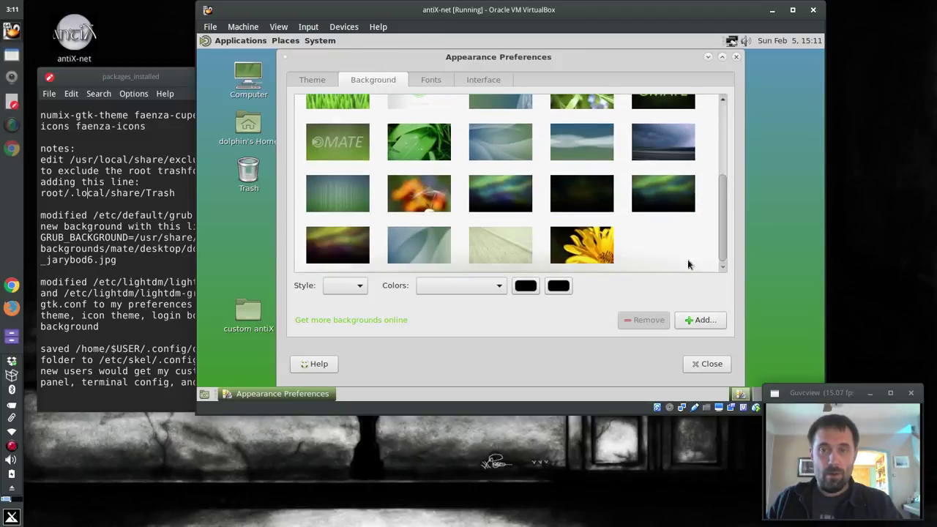
click(701, 321)
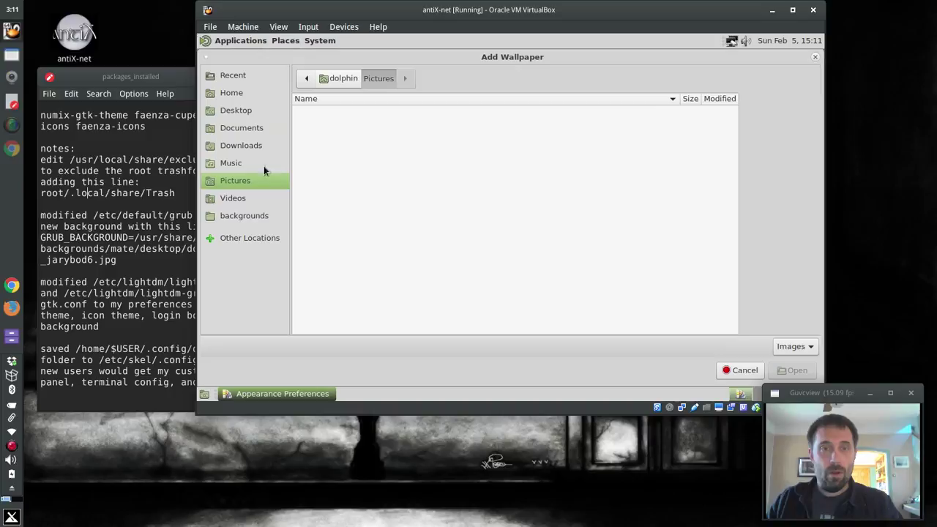
click(244, 215)
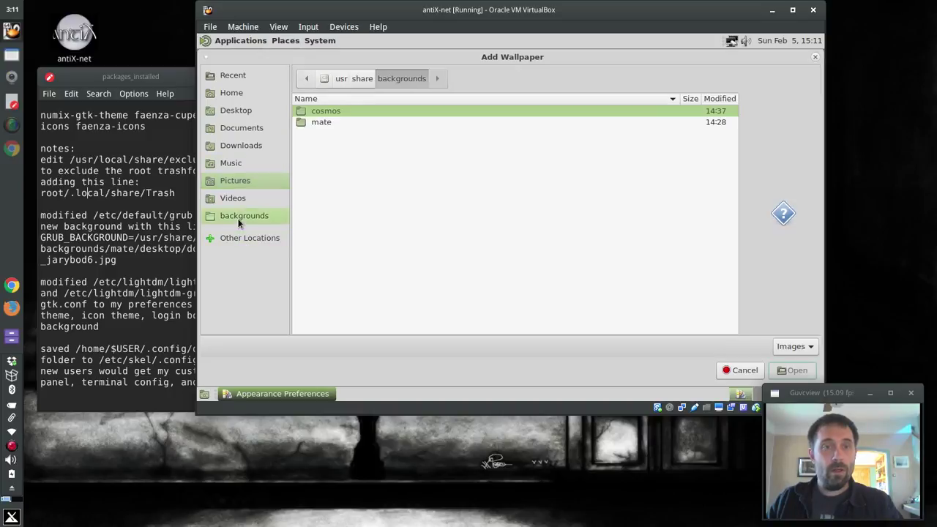
double_click(353, 111)
double_click(326, 123)
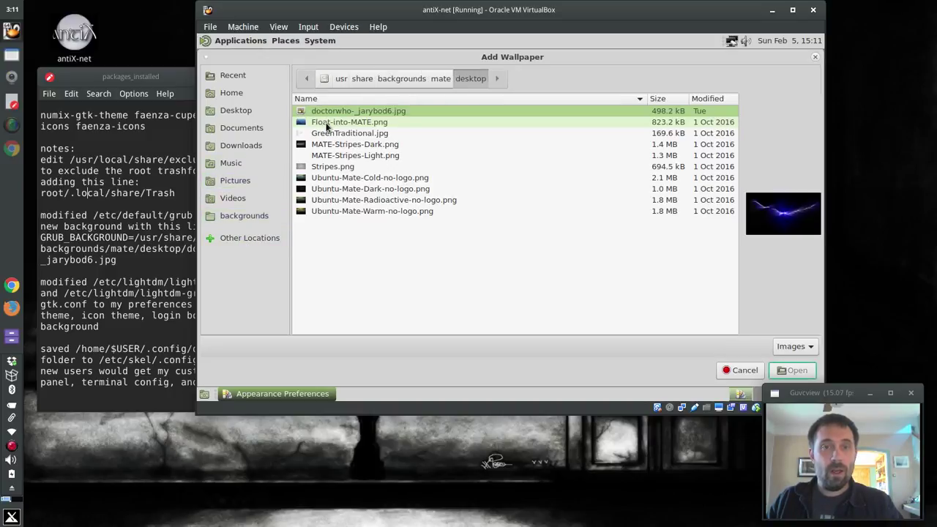
double_click(327, 113)
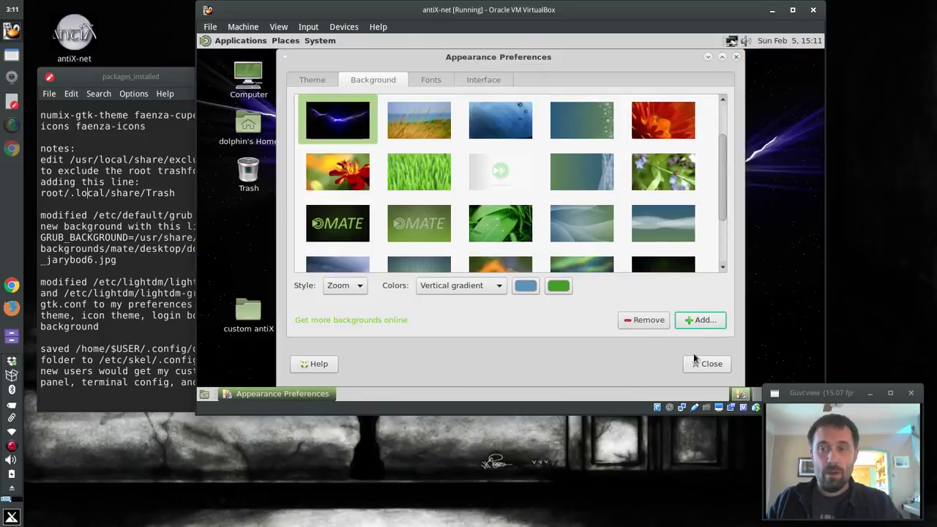
click(707, 364)
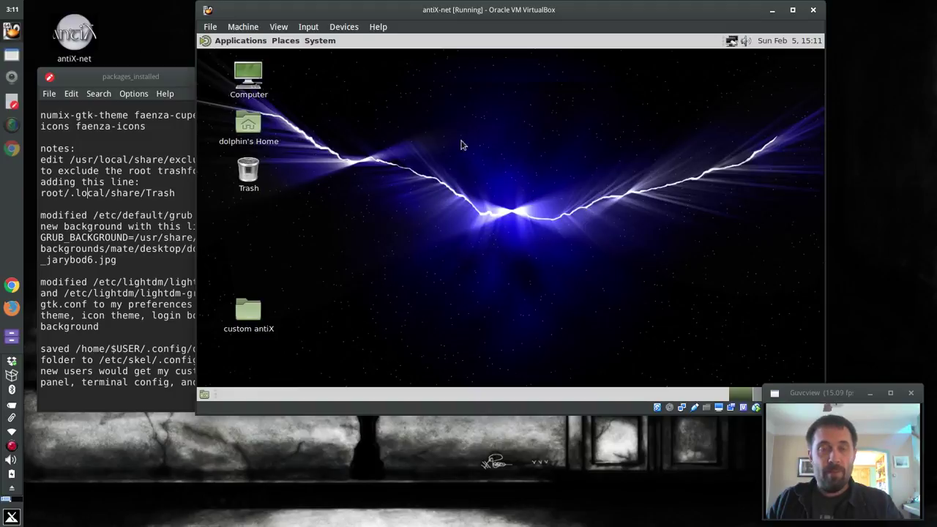
Apply the Numix theme in Appearance Preferences
right_click(377, 155)
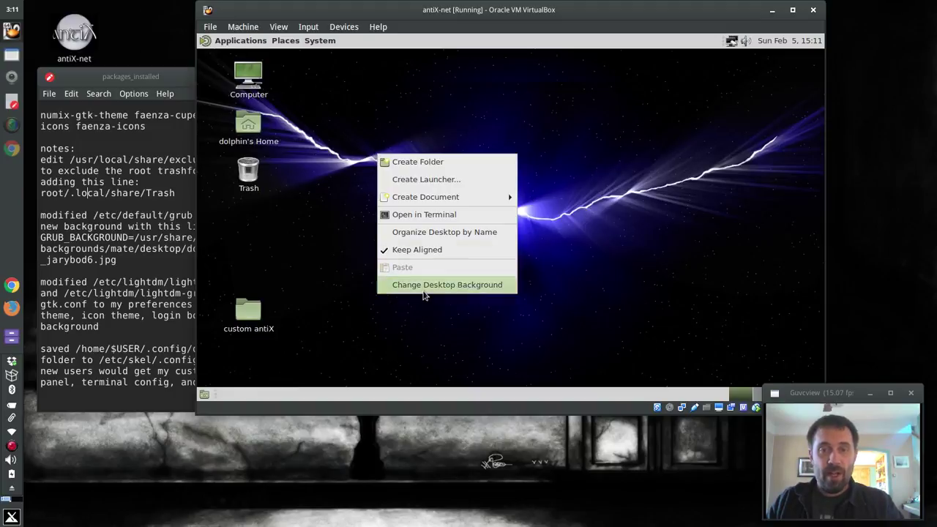
click(424, 286)
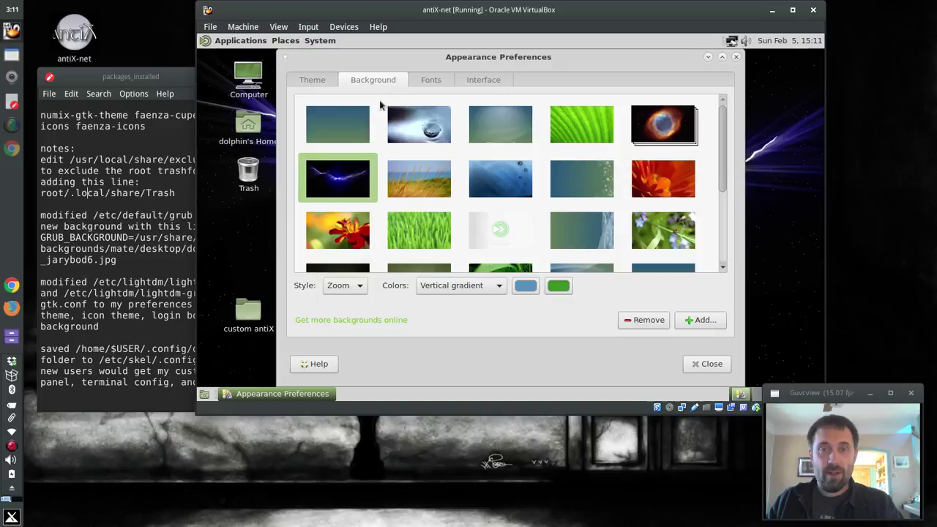
click(314, 79)
scroll(445, 209, down, 1)
scroll(445, 209, down, 3)
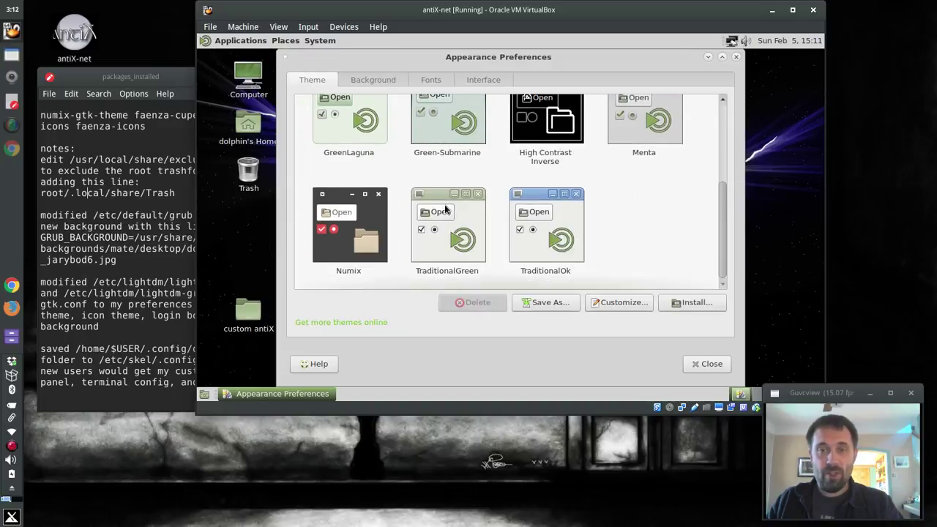
click(338, 247)
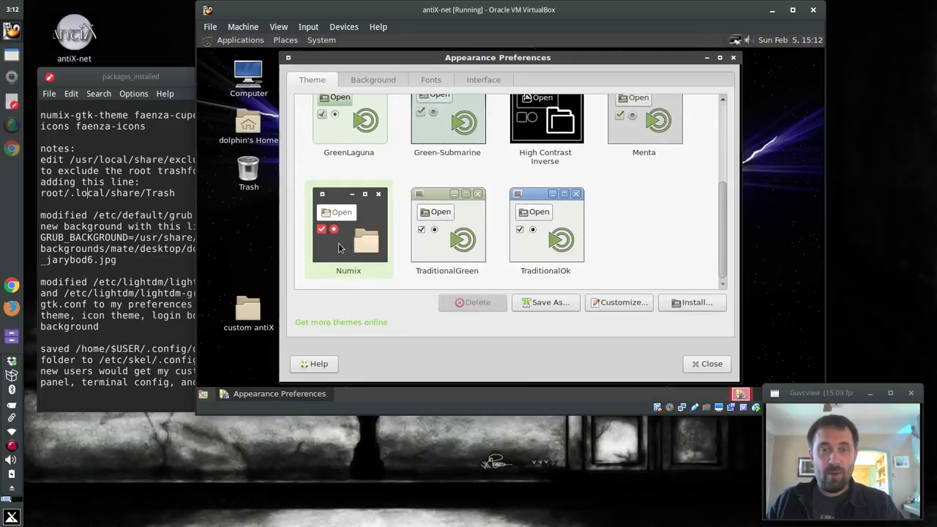
Customize the theme to use the Faenza-Cupertino icon set
scroll(586, 255, down, 5)
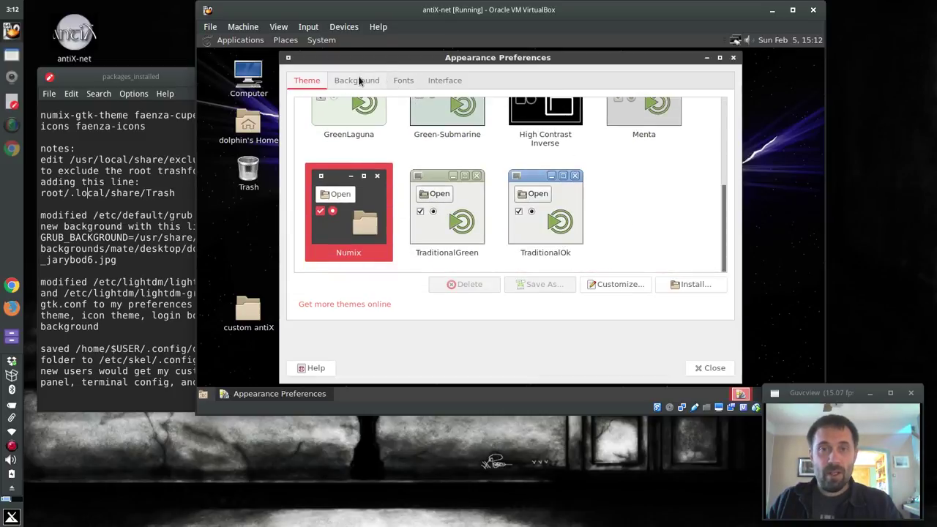
click(626, 285)
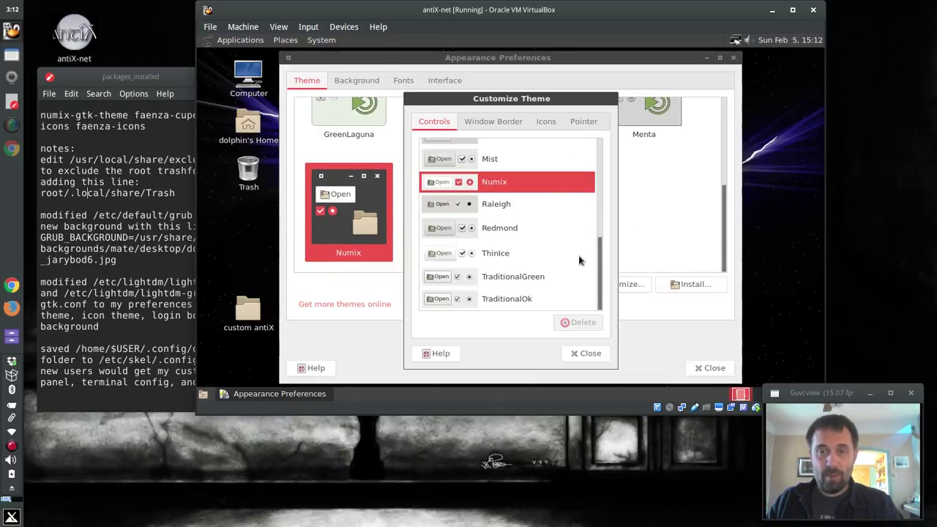
click(546, 121)
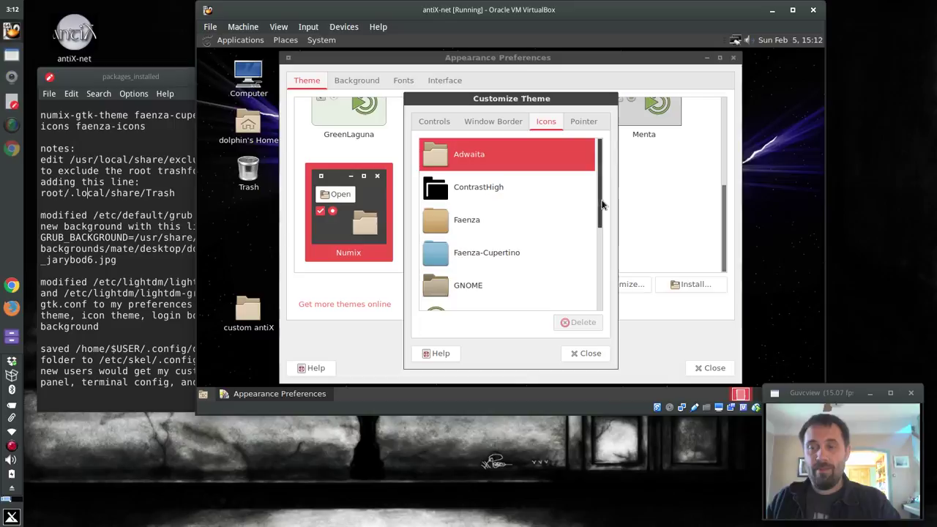
click(472, 253)
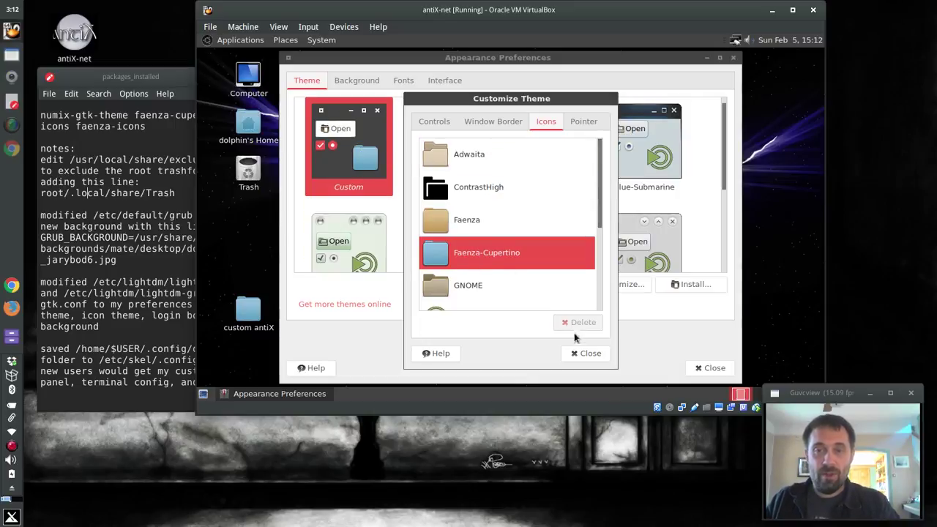
click(585, 353)
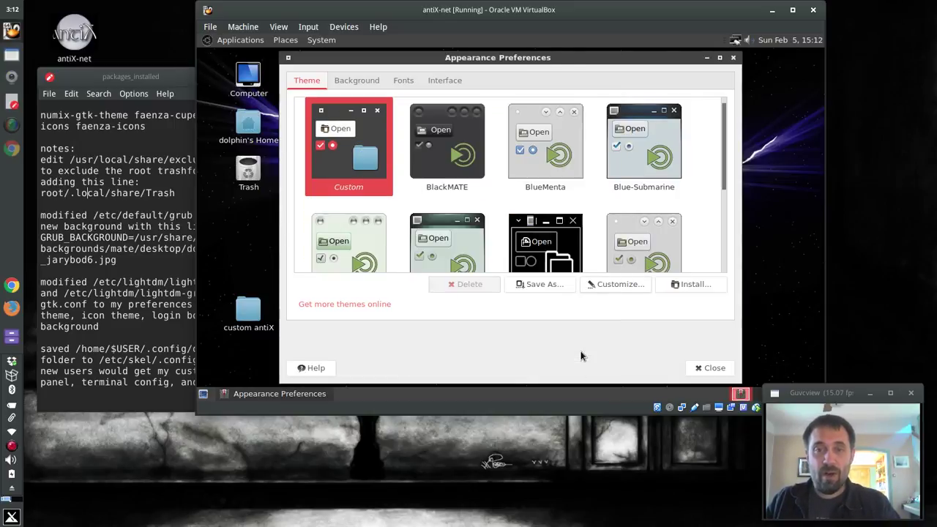
Close Appearance Preferences and open the custom antiX folder as superuser with the password
click(710, 369)
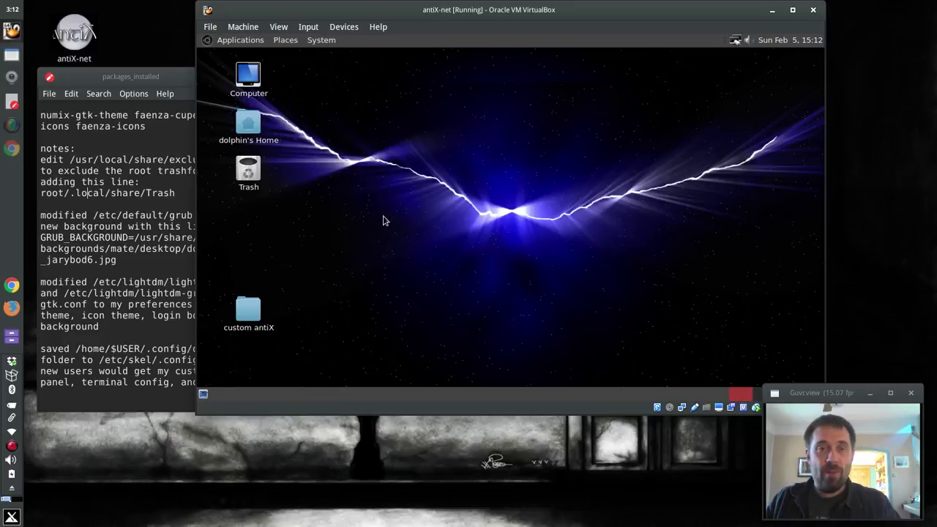
double_click(249, 311)
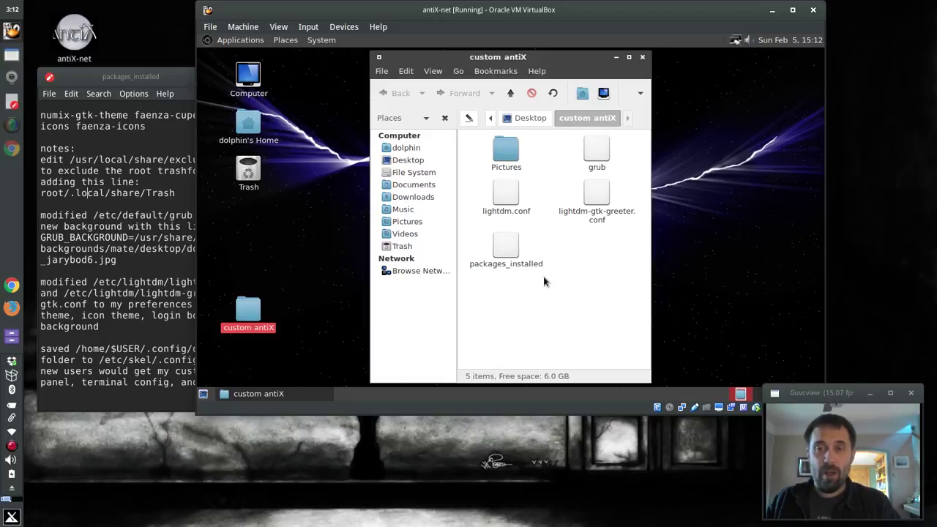
right_click(248, 313)
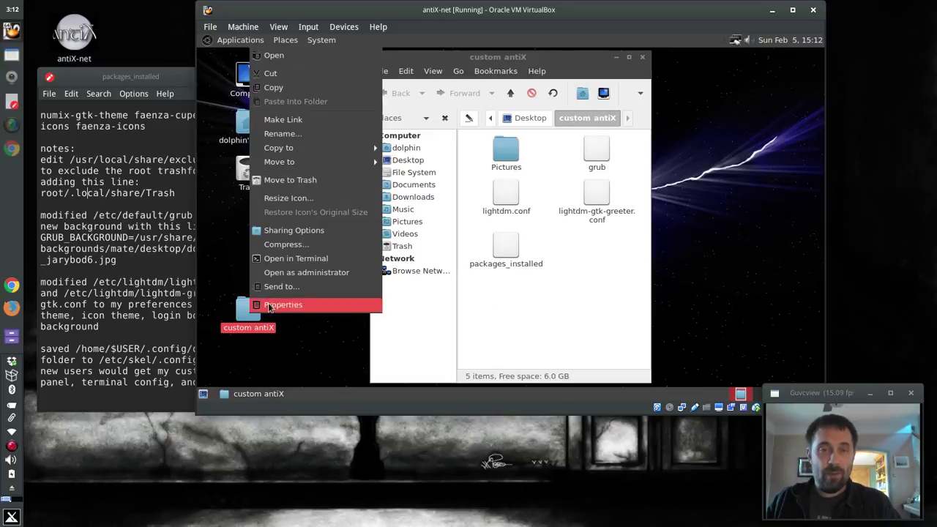
click(277, 273)
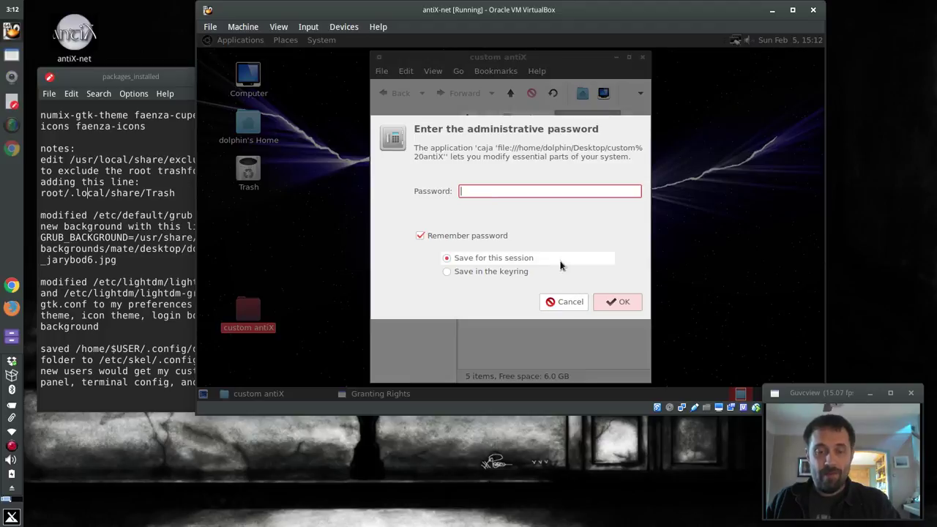
key(Return)
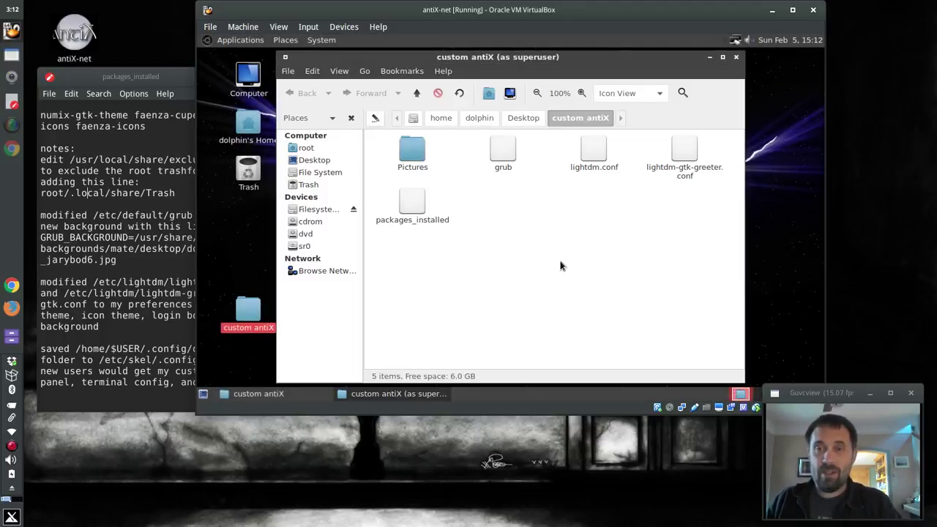
Dismiss the grub run prompt and browse the superuser window to /etc/default
double_click(499, 157)
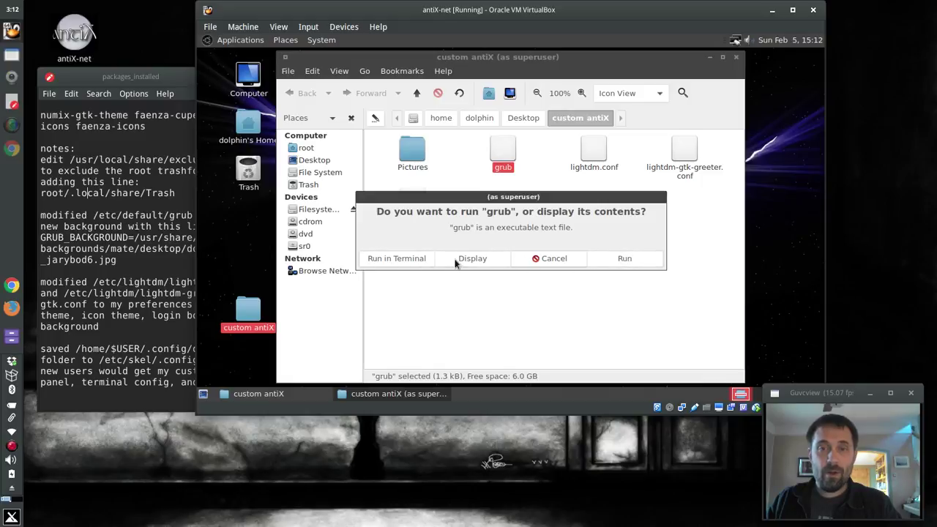
click(565, 260)
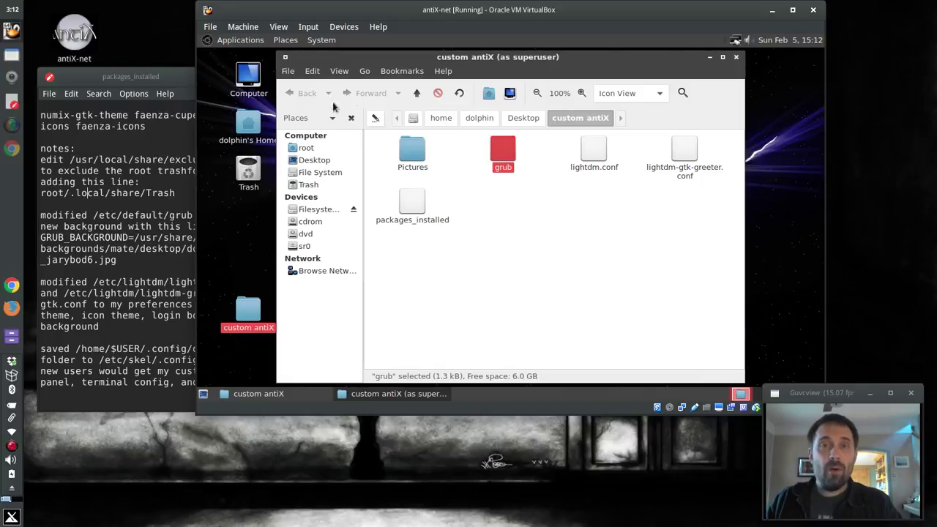
triple_click(417, 93)
click(417, 93)
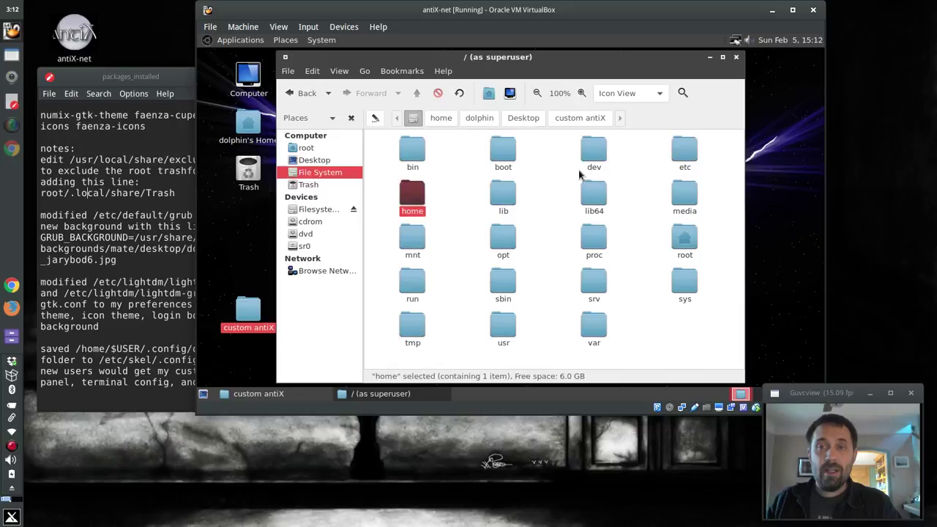
double_click(684, 152)
text(def)
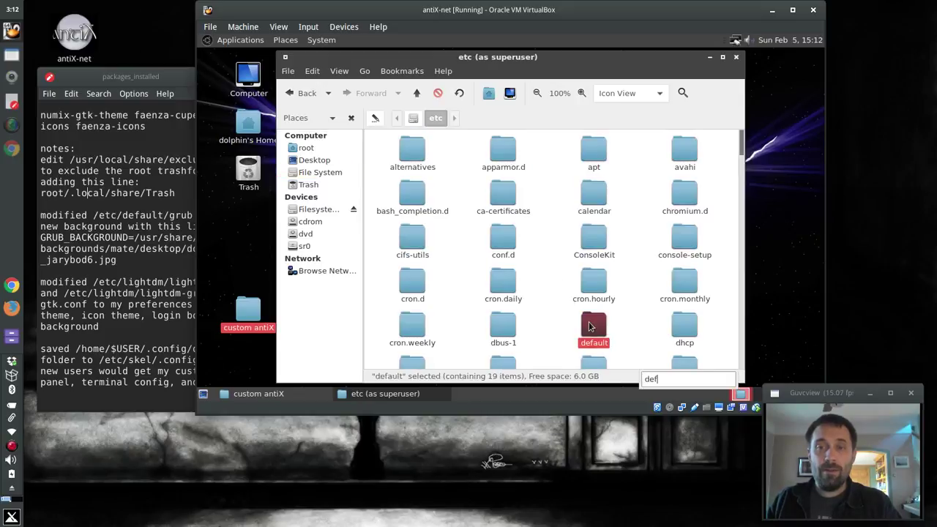
double_click(592, 326)
Open /etc/default/grub in Pluma and scroll down to its GRUB_BACKGROUND line
text(gr)
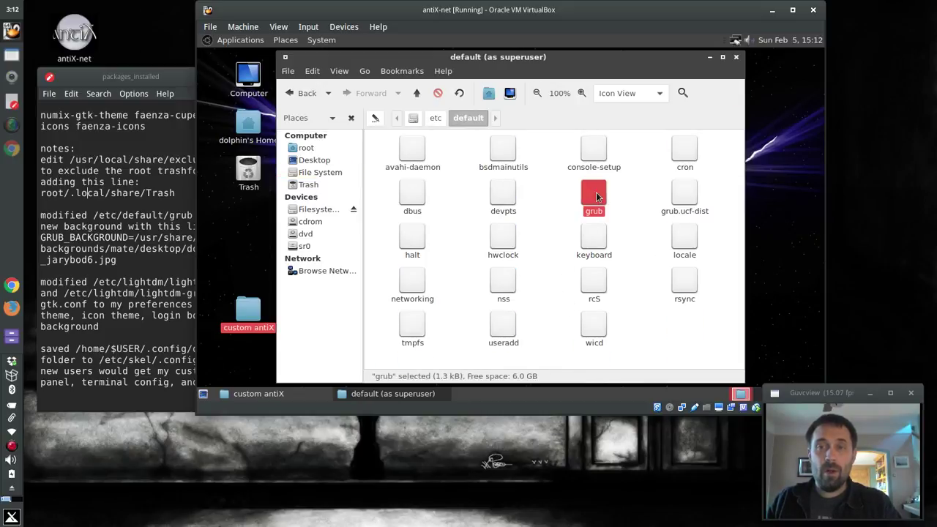
right_click(597, 196)
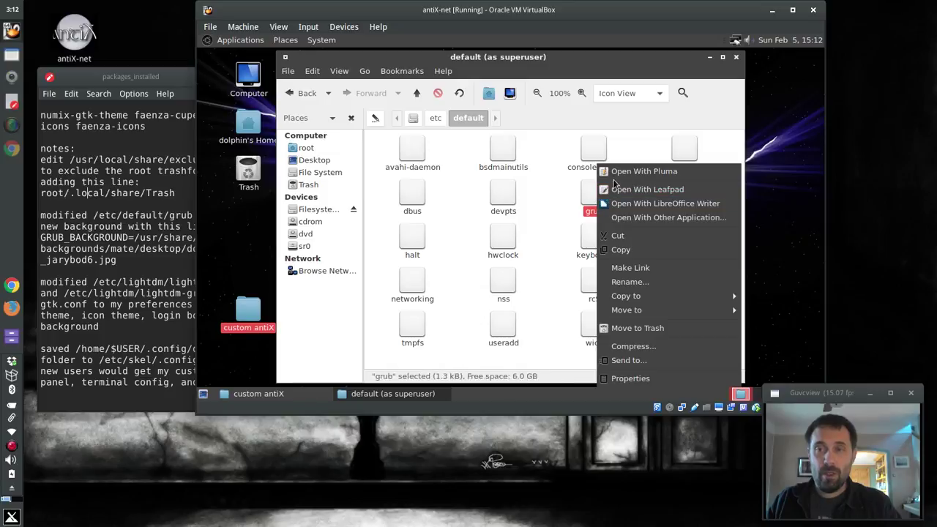
click(613, 171)
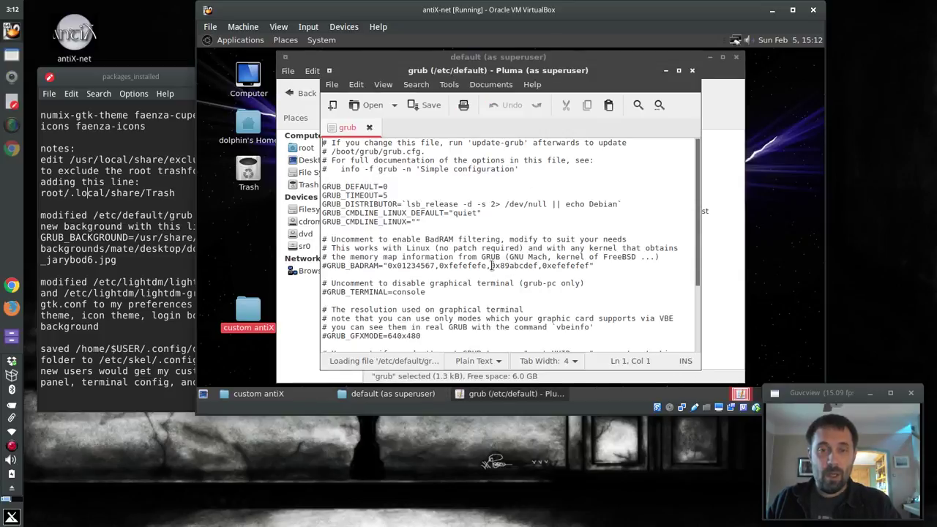
click(491, 265)
scroll(489, 282, down, 4)
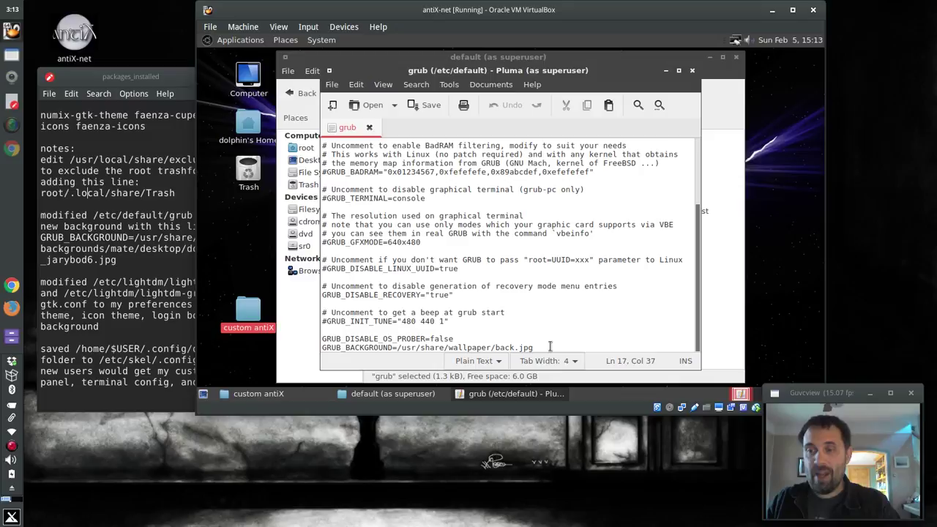
click(733, 249)
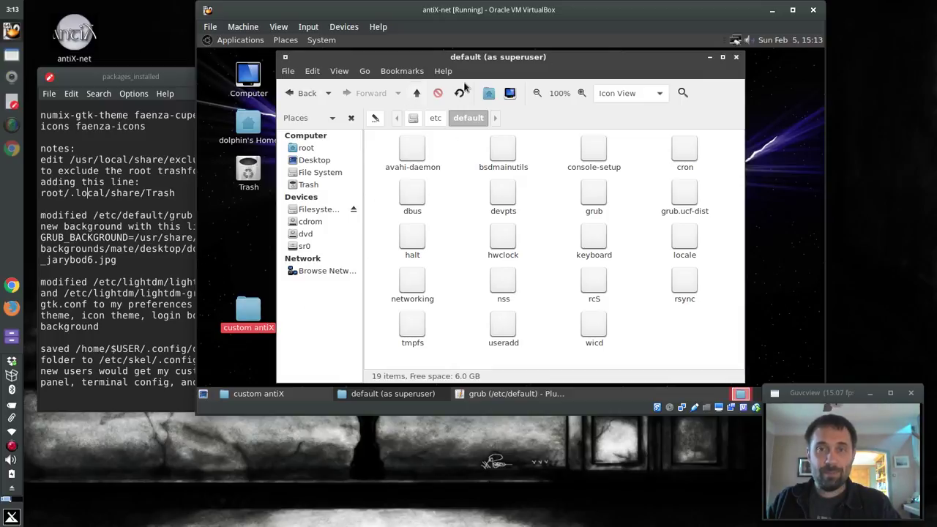
Copy the background path from the custom grub file opened in Leafpad
key(super+Right)
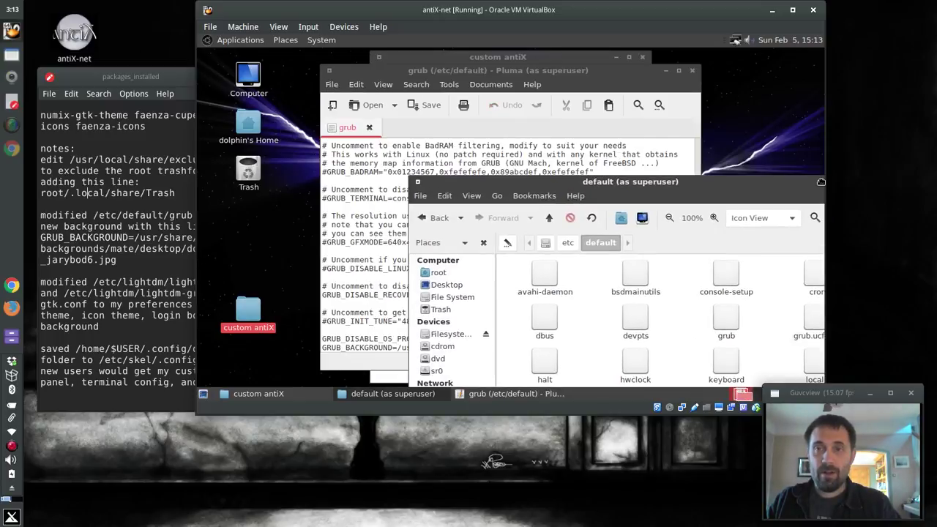
click(466, 58)
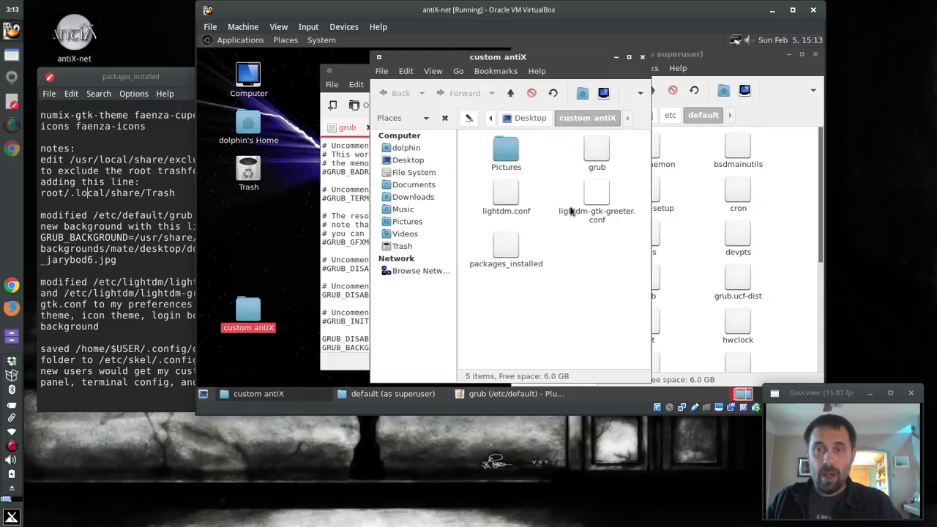
double_click(599, 147)
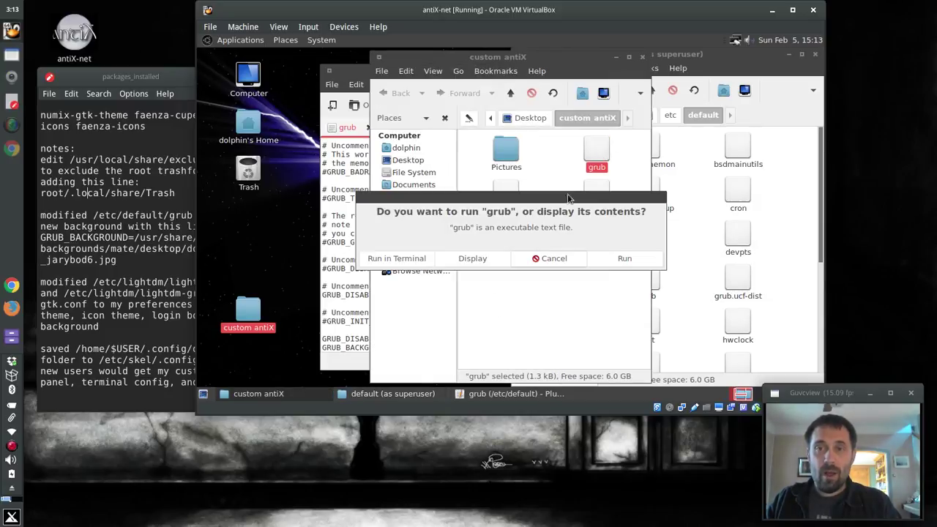
click(553, 260)
right_click(595, 145)
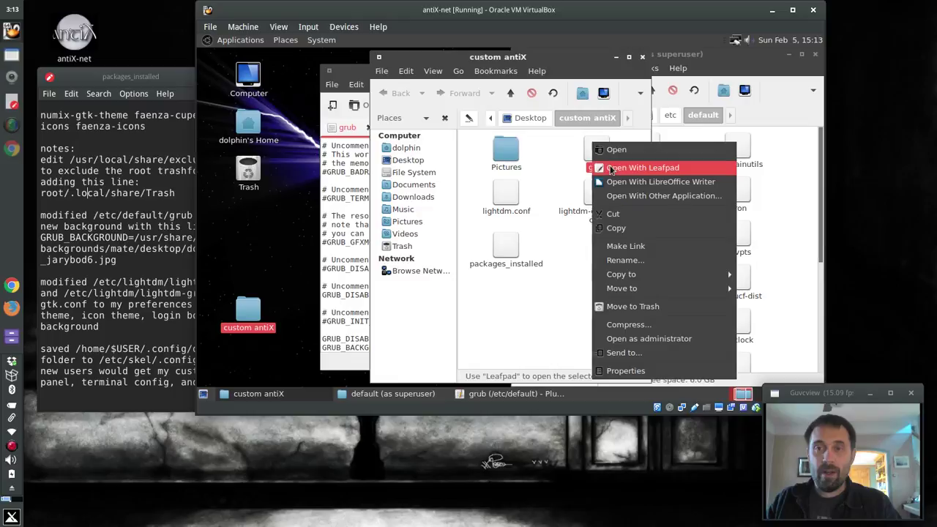
click(609, 167)
scroll(463, 287, down, 6)
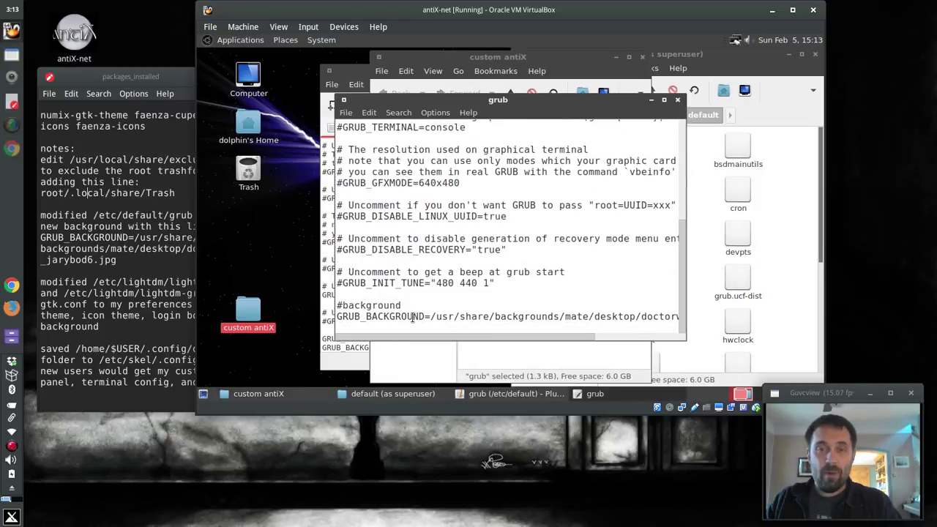
drag(432, 316, 491, 305)
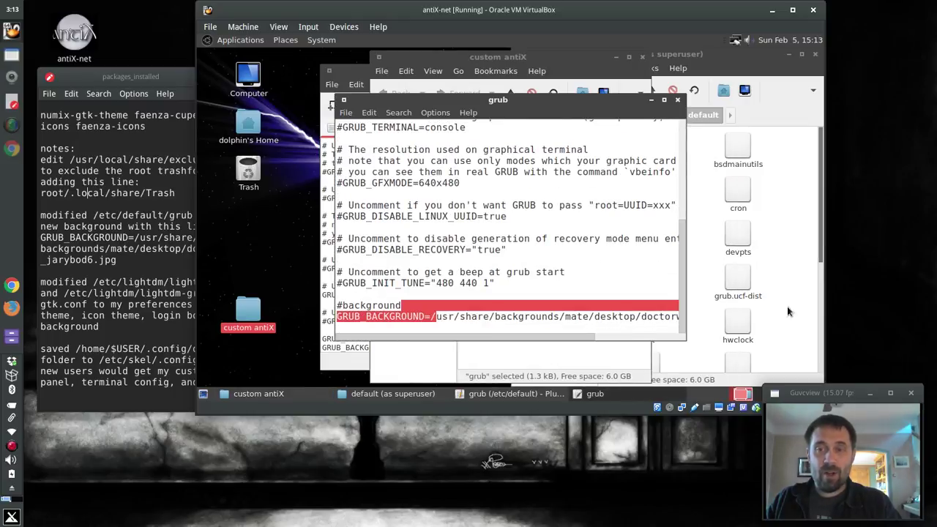
click(451, 316)
drag(428, 317, 798, 316)
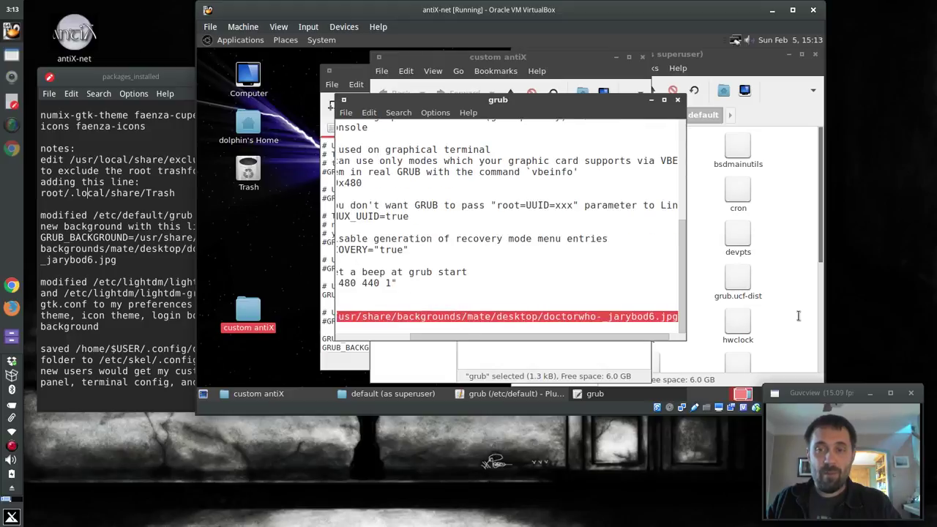
click(677, 99)
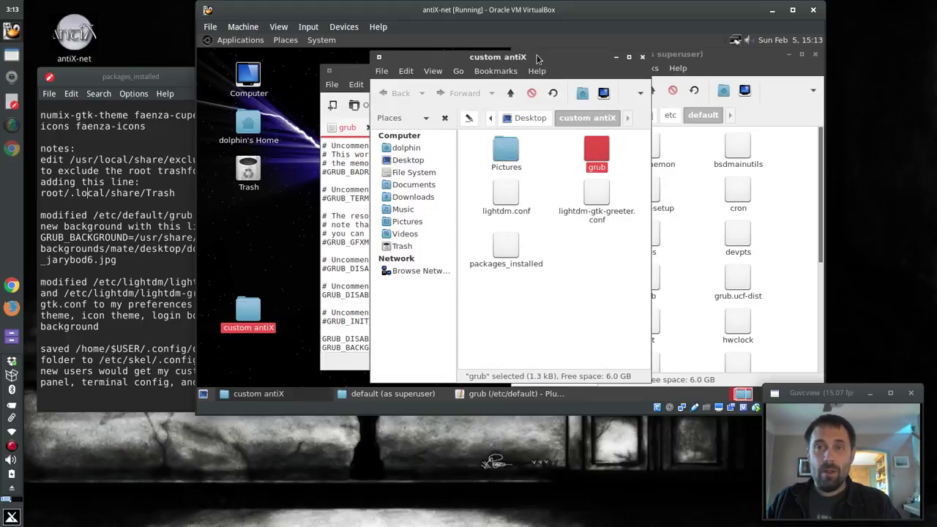
Paste it over /usr/share/wallpaper/back.jpg in the system grub file and save
click(350, 76)
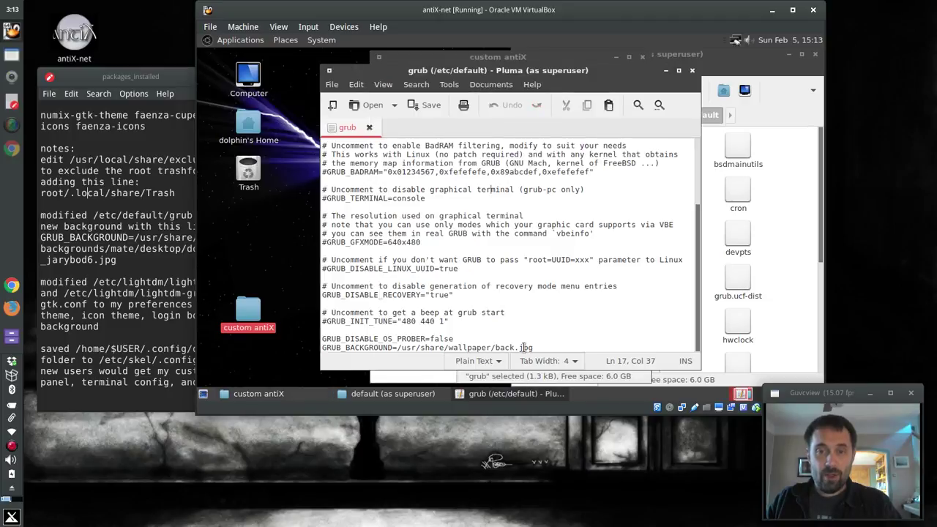
drag(533, 348, 397, 349)
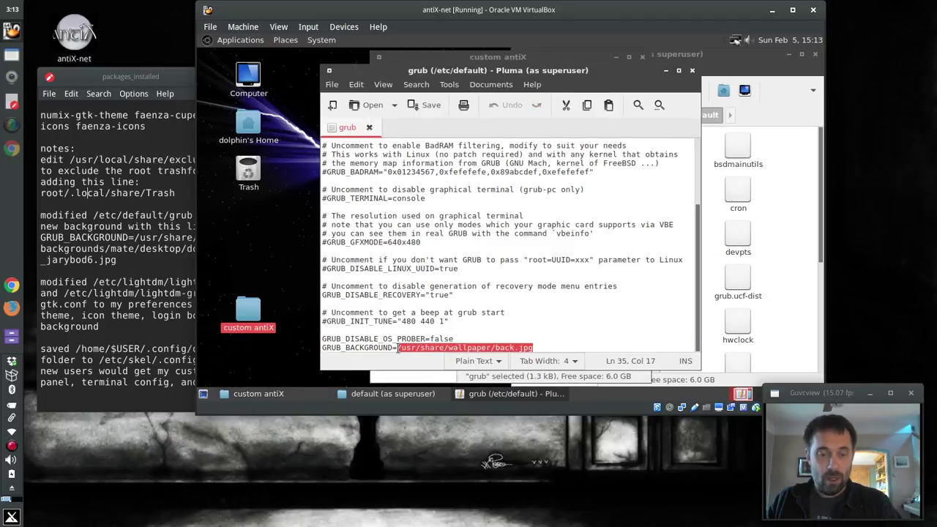
key(ctrl+v)
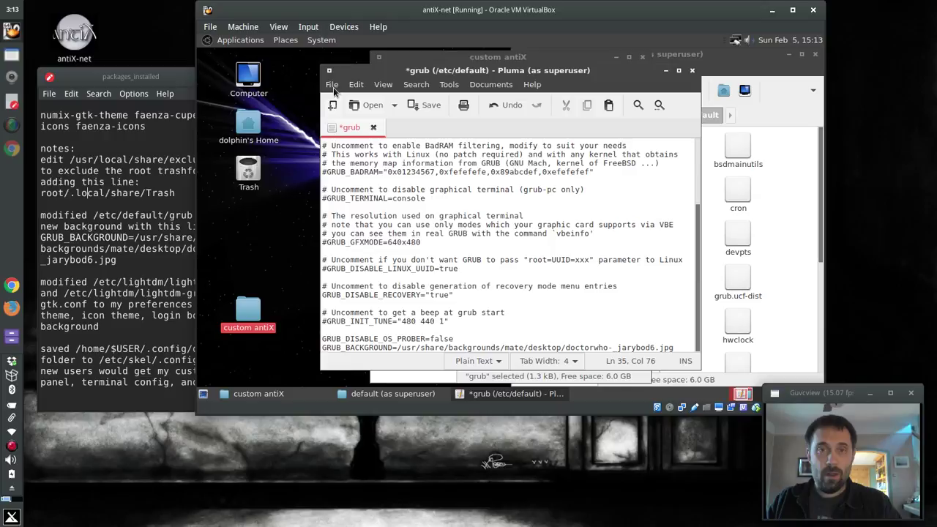
click(331, 84)
click(344, 136)
Close Pluma and run sudo update-grub in a Desktop terminal, then close it
click(690, 71)
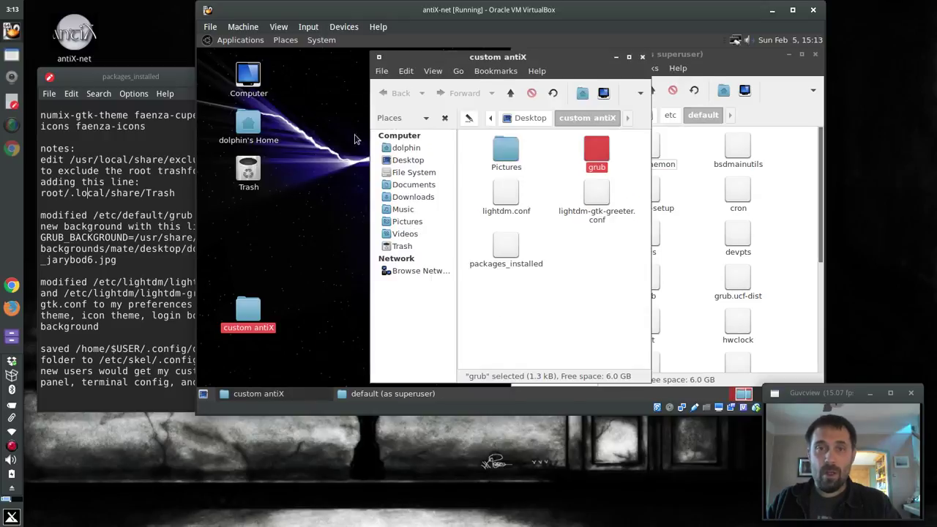
right_click(294, 95)
click(316, 154)
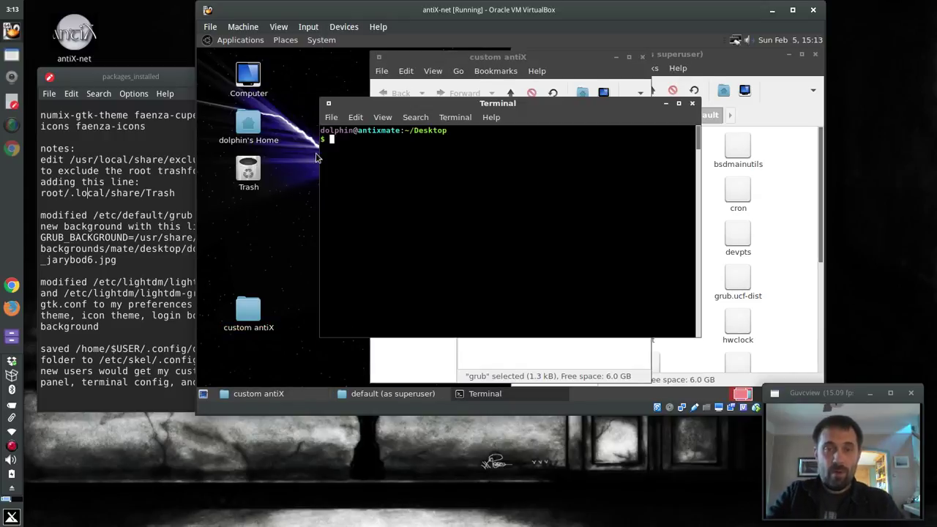
text(sudo update-g)
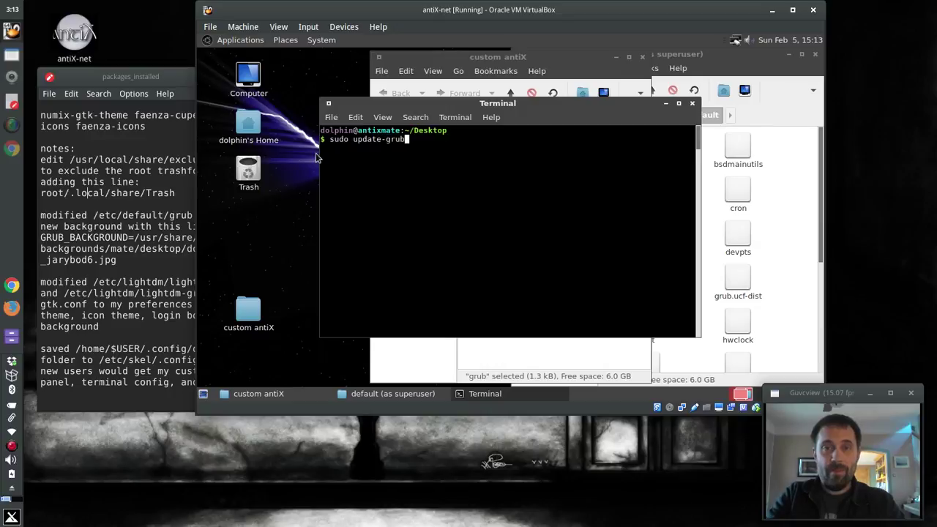
text(rub)
key(Return)
key(Return)
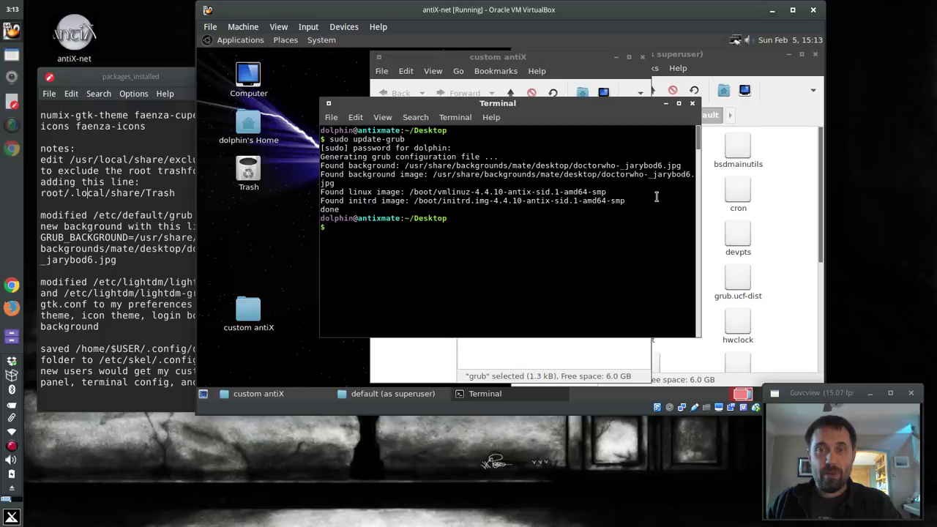
click(692, 106)
Shift the custom antiX window left and browse the superuser window up to /etc/lightdm
click(568, 260)
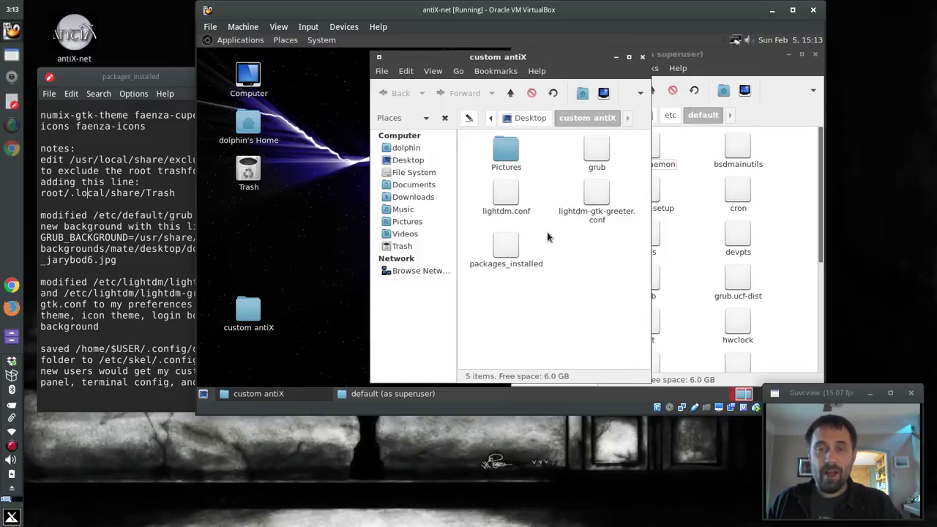
drag(557, 57, 433, 57)
click(651, 90)
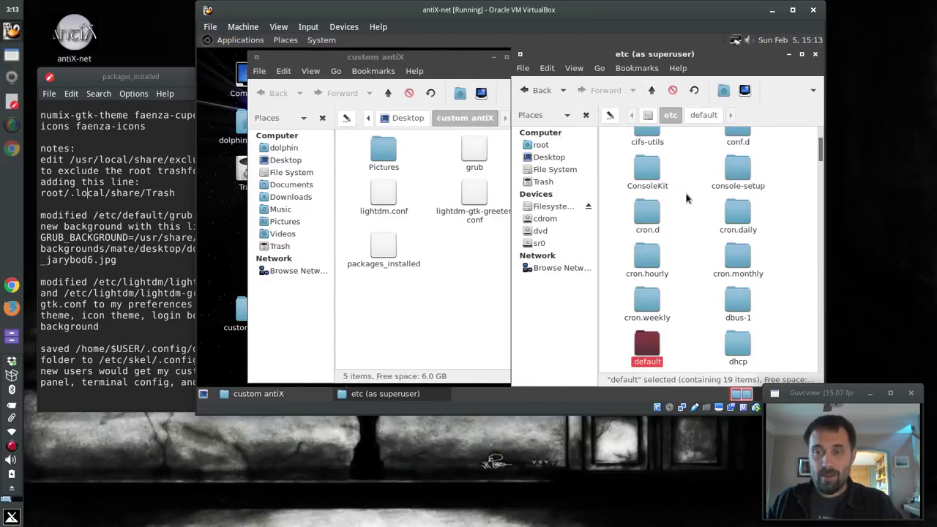
text(lightdm)
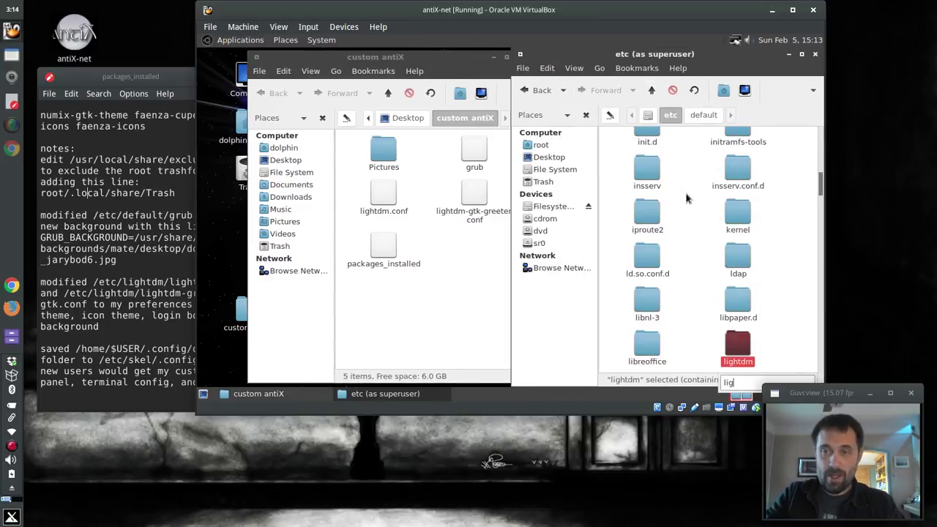
key(Return)
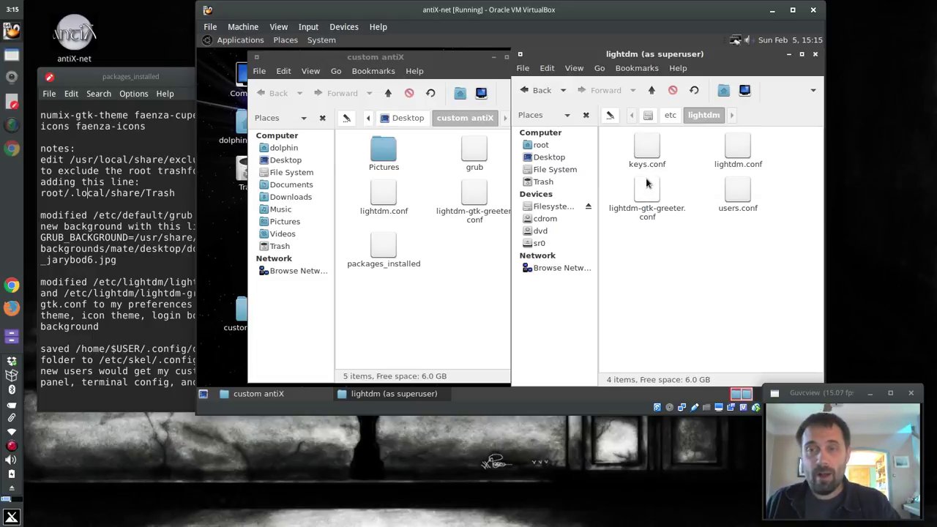
Open custom antiX's lightdm-gtk-greeter.conf in a text editor and select its background, theme and icon-theme lines
double_click(472, 194)
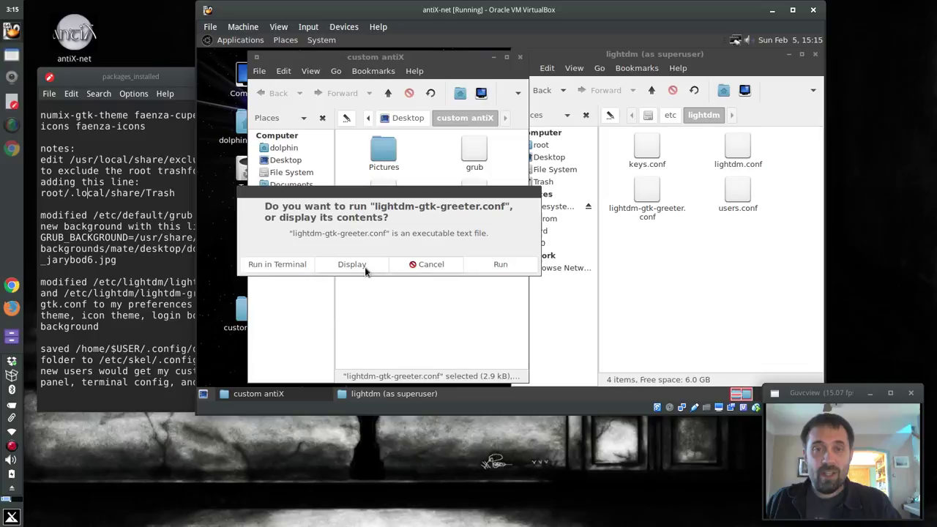
click(427, 264)
right_click(477, 198)
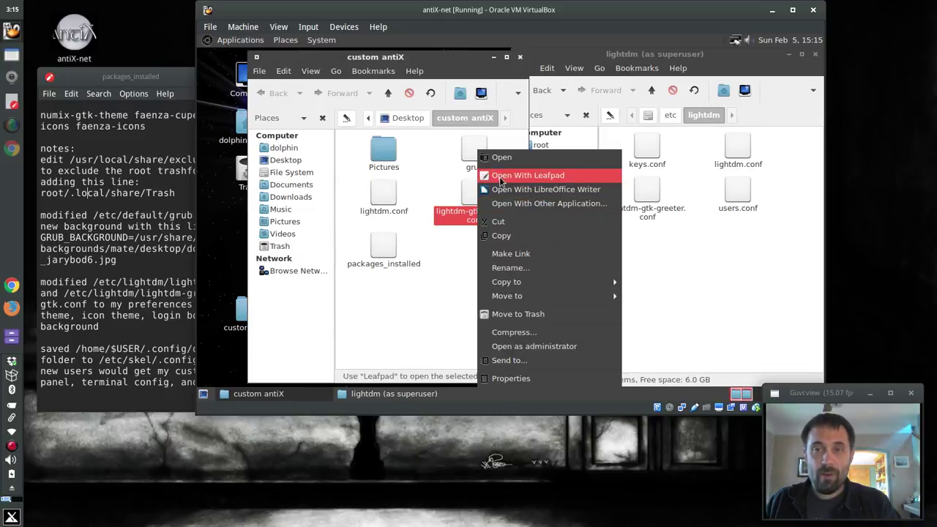
click(506, 176)
drag(326, 57, 292, 55)
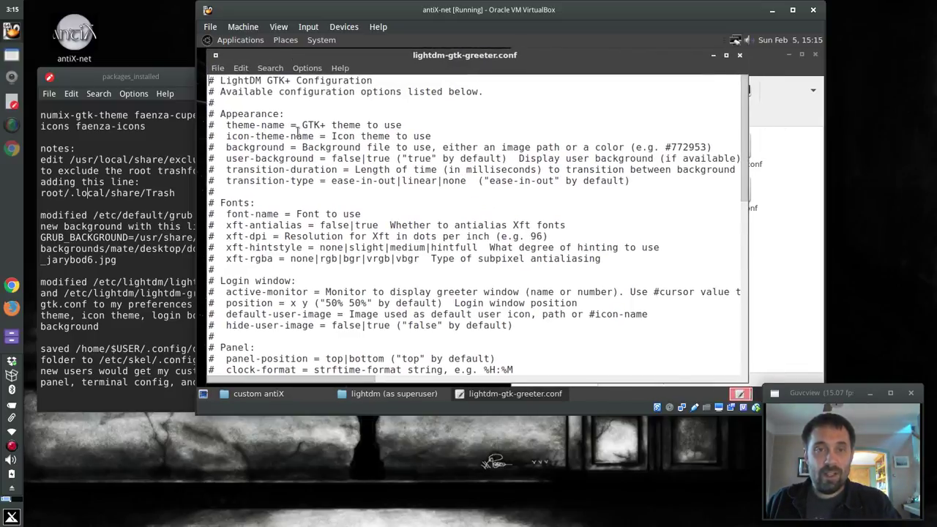
scroll(298, 139, down, 12)
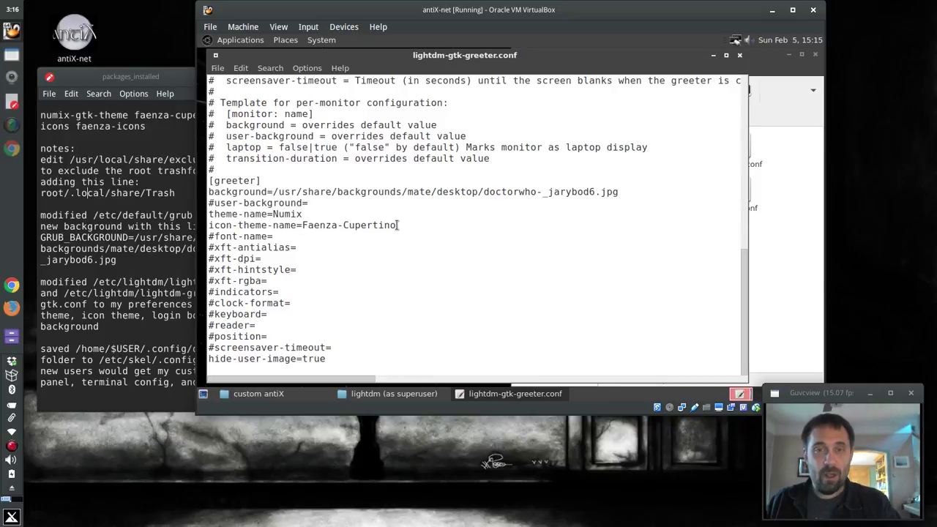
drag(398, 225, 205, 192)
key(ctrl+c)
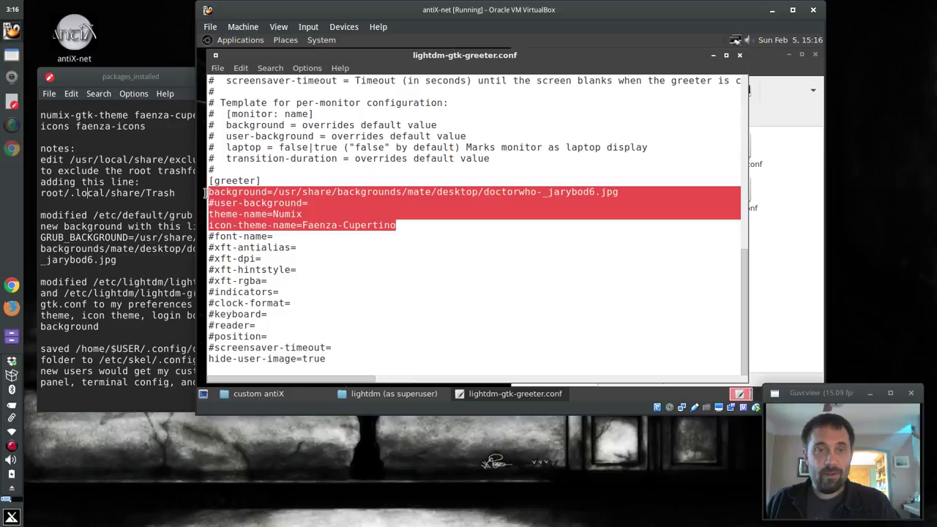
Paste the custom settings over the commented lines in /etc/lightdm/lightdm-gtk-greeter.conf and save
click(805, 231)
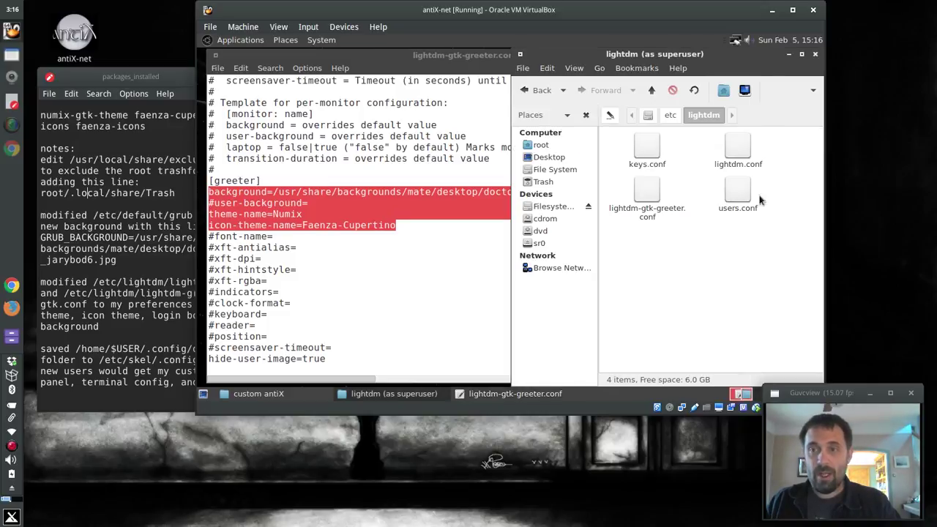
double_click(624, 213)
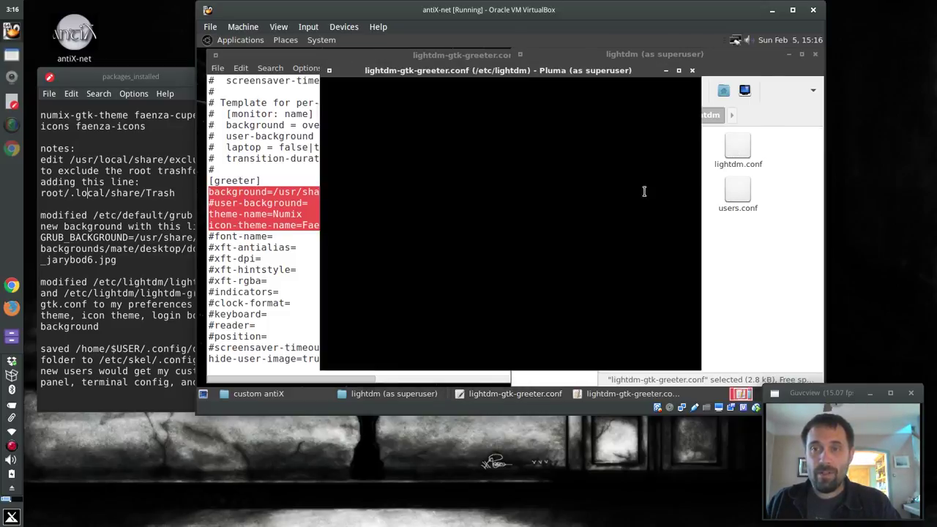
scroll(395, 208, down, 10)
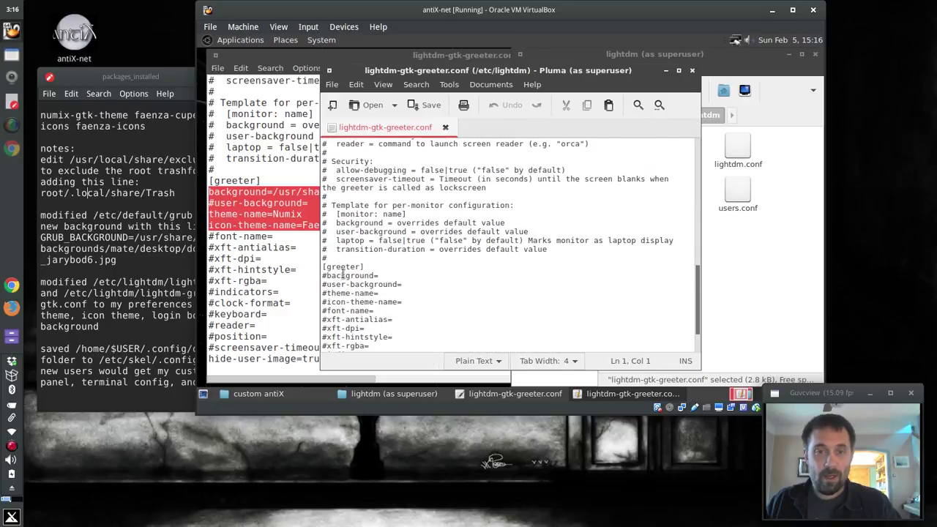
drag(325, 275, 423, 302)
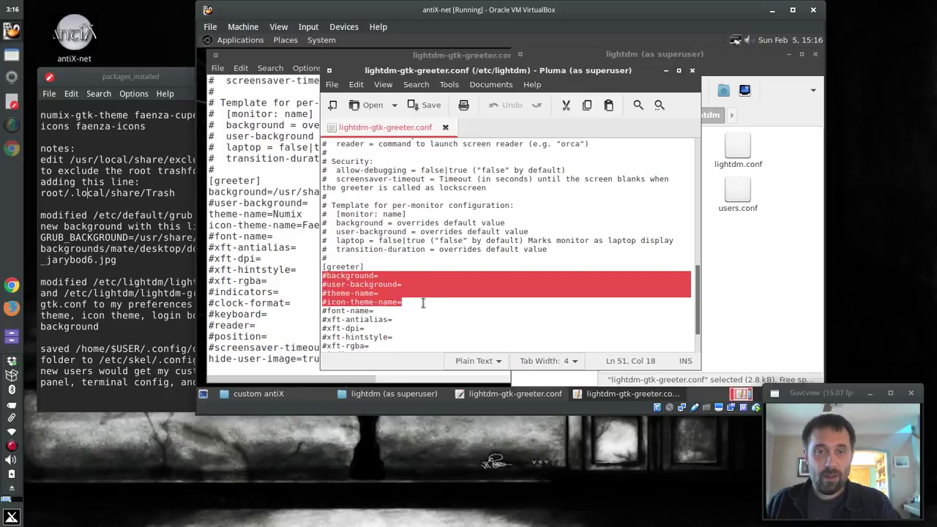
key(ctrl+v)
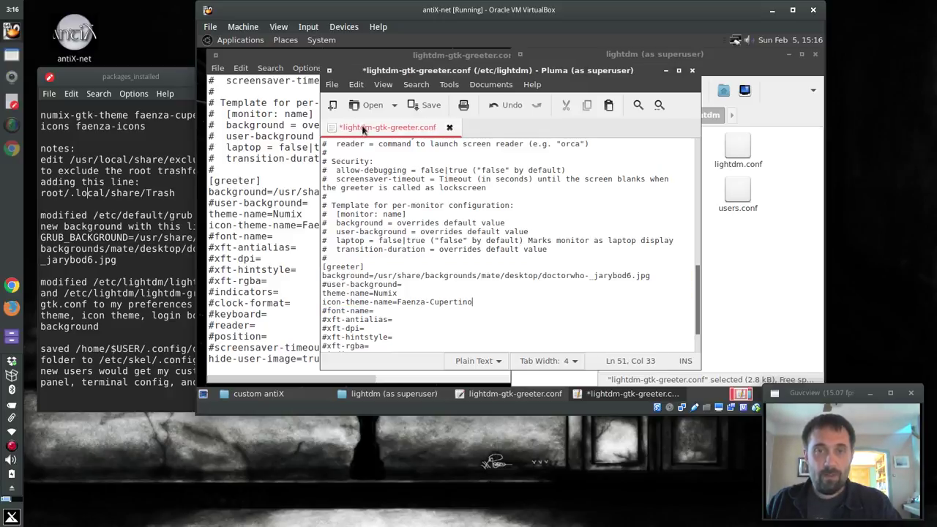
click(414, 106)
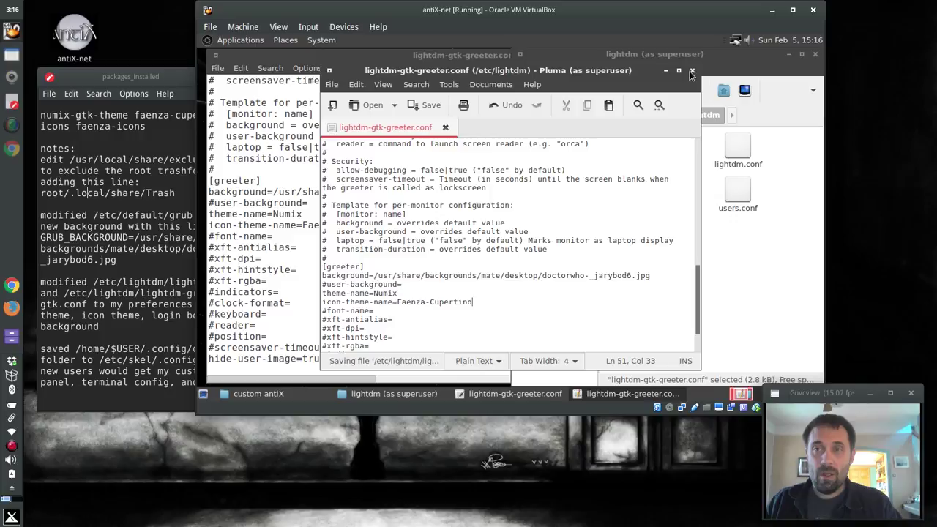
Close the system greeter editor, the superuser lightdm folder and the other config window
click(692, 71)
click(816, 59)
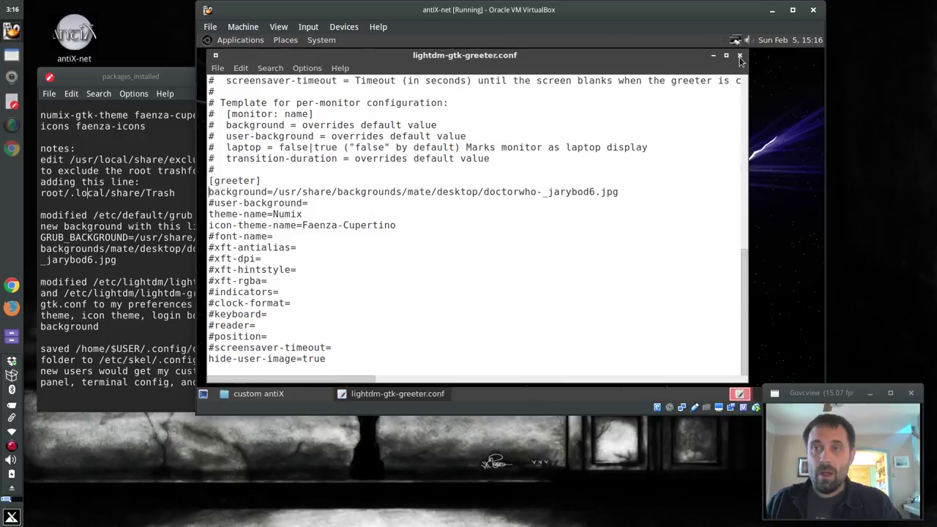
click(731, 58)
Close the custom antiX folder and log out of the MATE session via System > Log Out
click(519, 58)
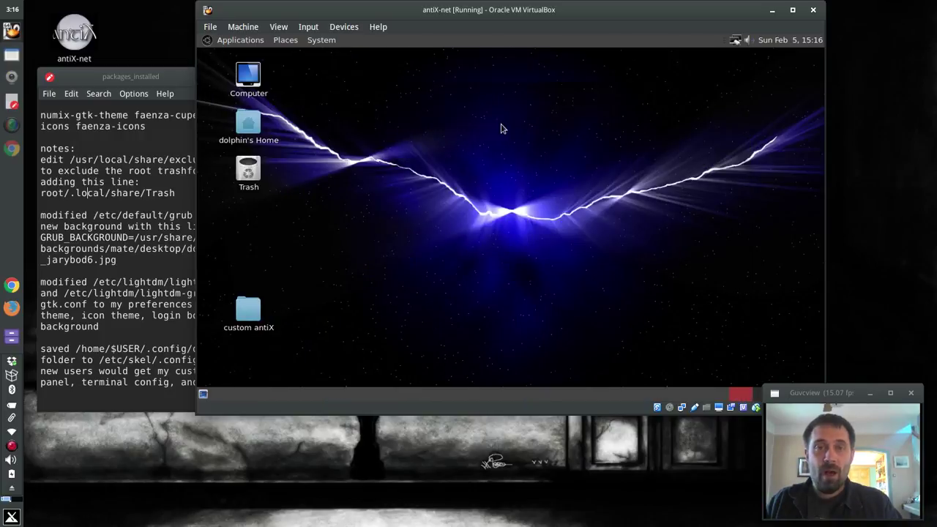
click(239, 39)
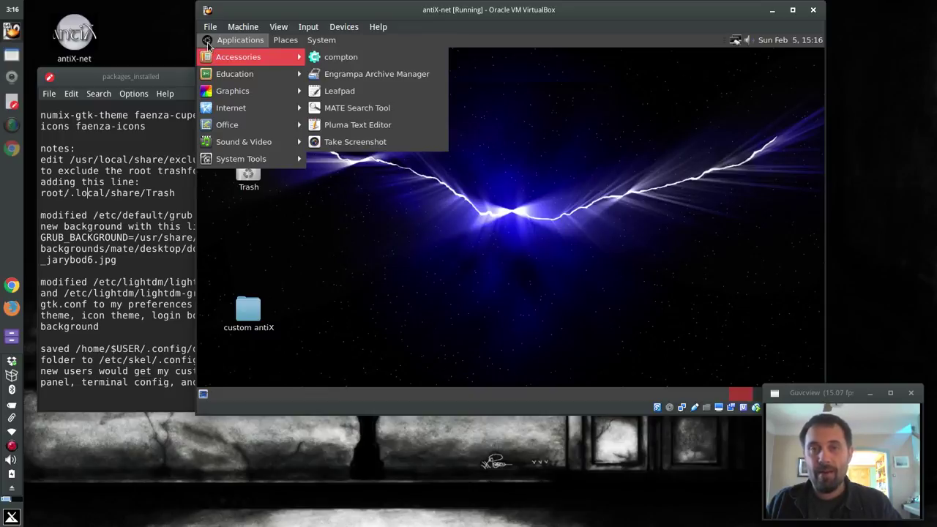
click(308, 26)
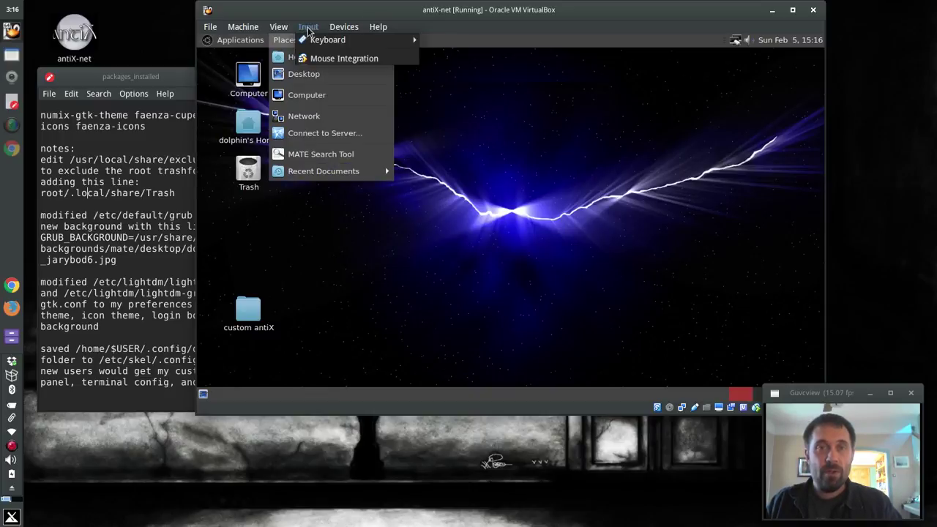
click(355, 76)
click(321, 39)
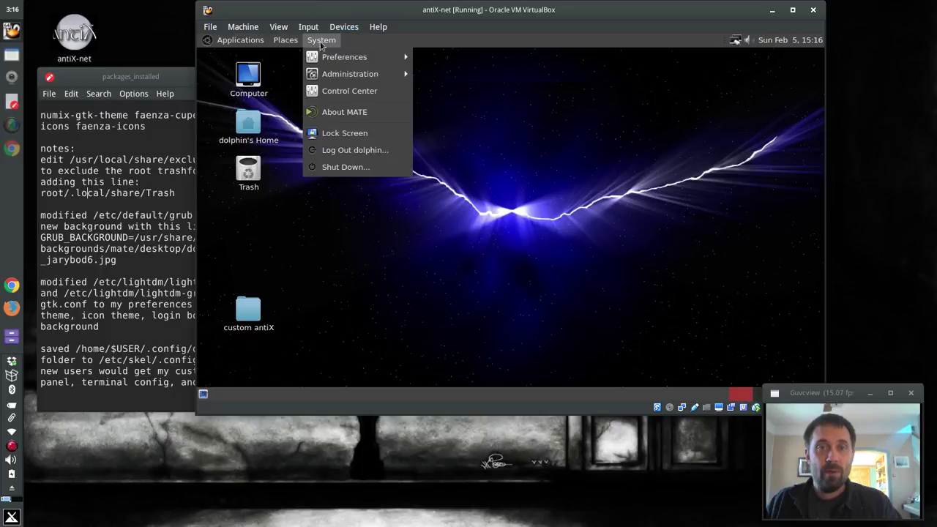
click(337, 150)
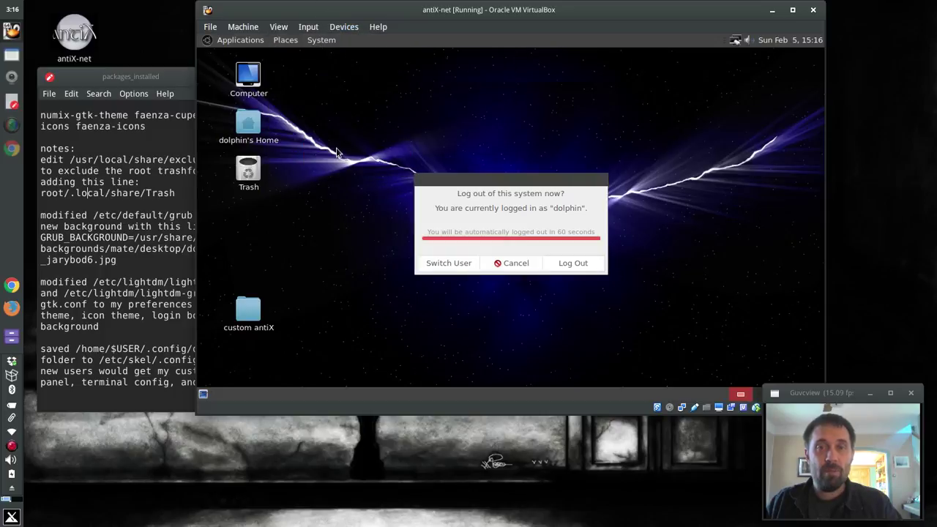
click(572, 265)
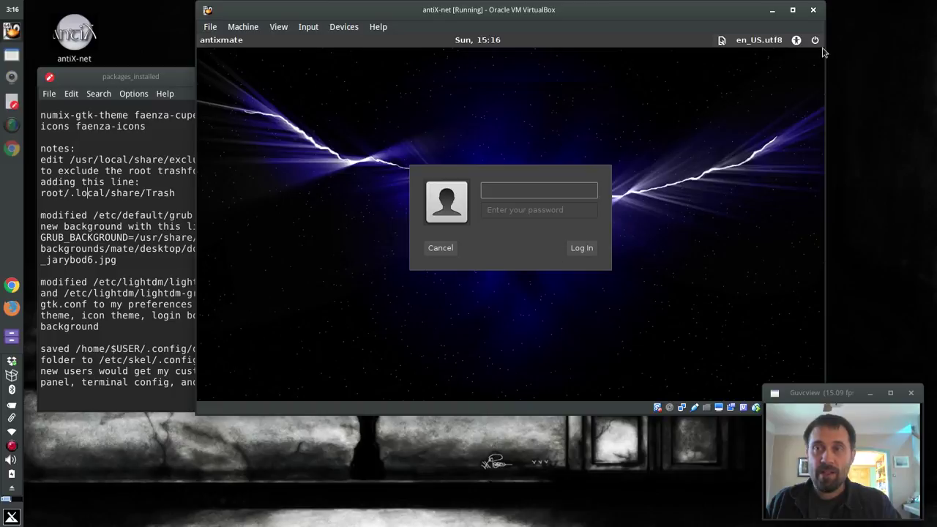
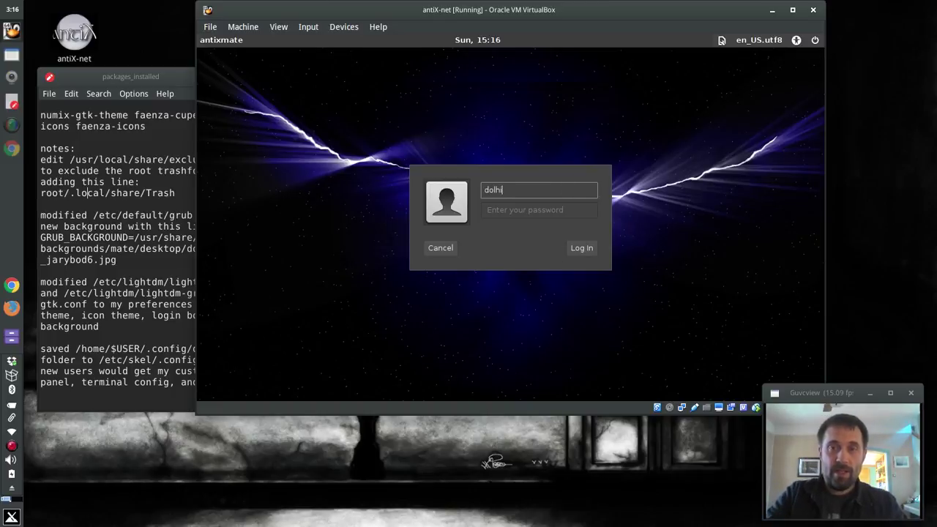
Sign back in at the LightDM greeter with the account's username and password
key(BackSpace)
key(BackSpace)
key(Tab)
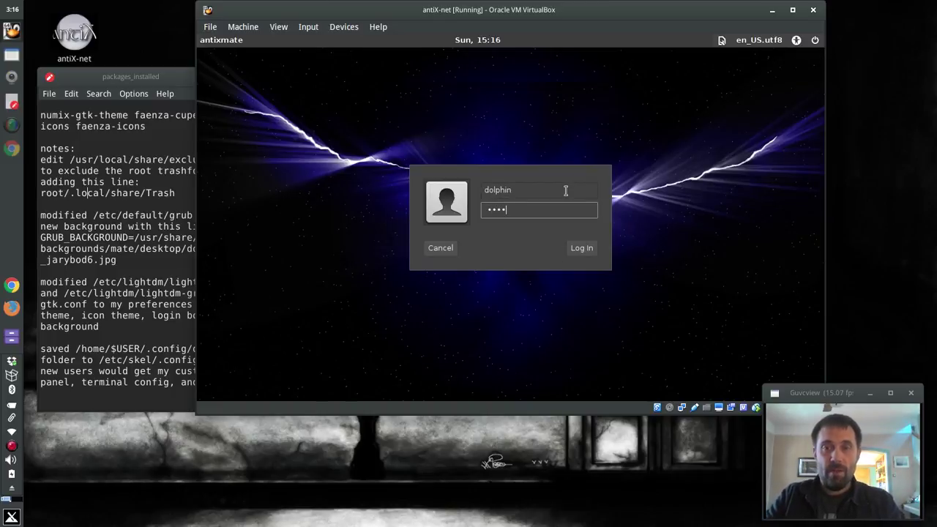
key(Return)
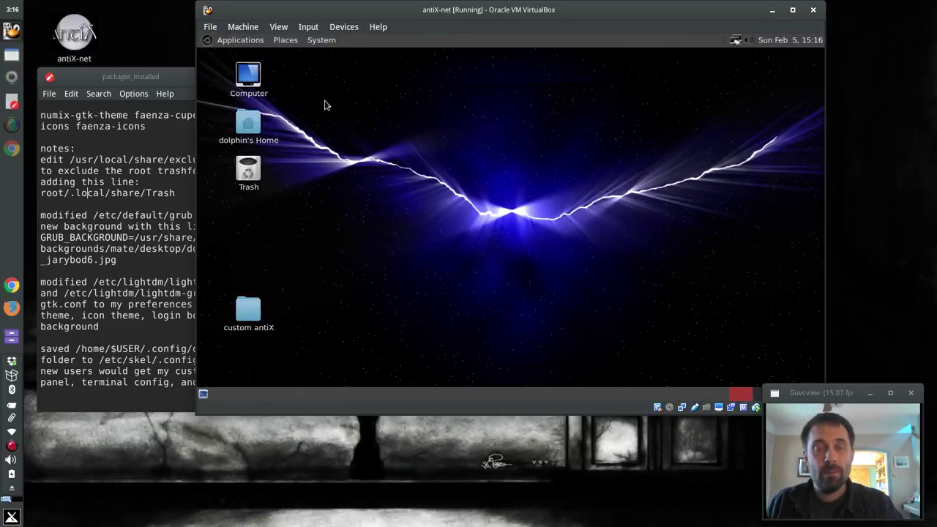
Add the MATE Menu applet to the top panel
right_click(413, 44)
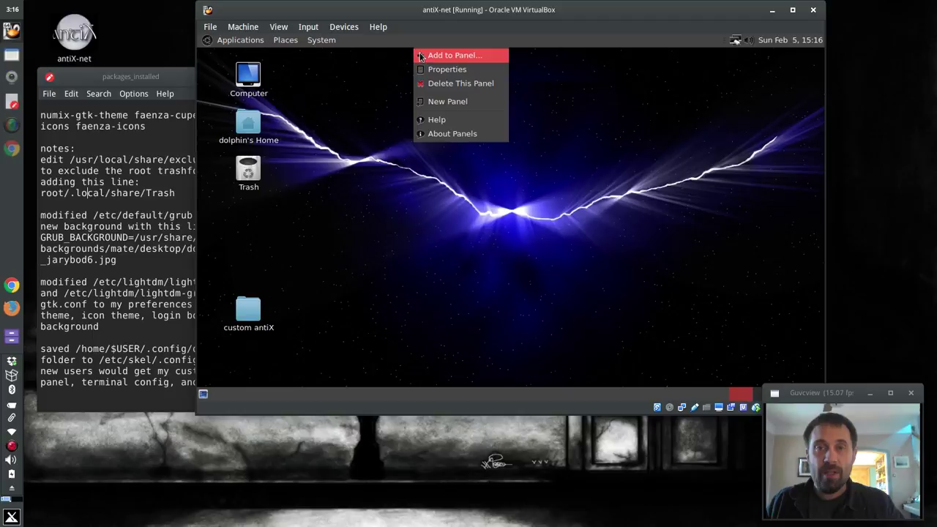
click(421, 57)
text(t)
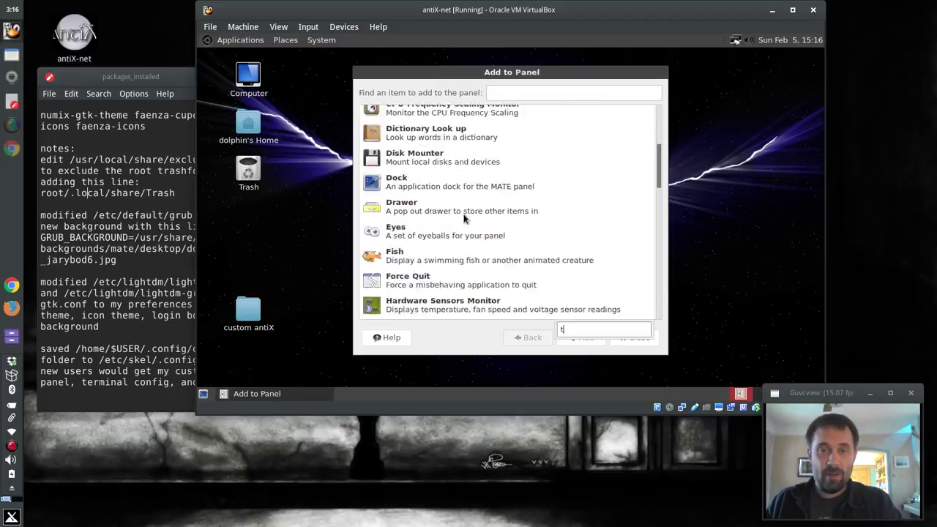
text(e)
key(BackSpace)
key(BackSpace)
text(menu)
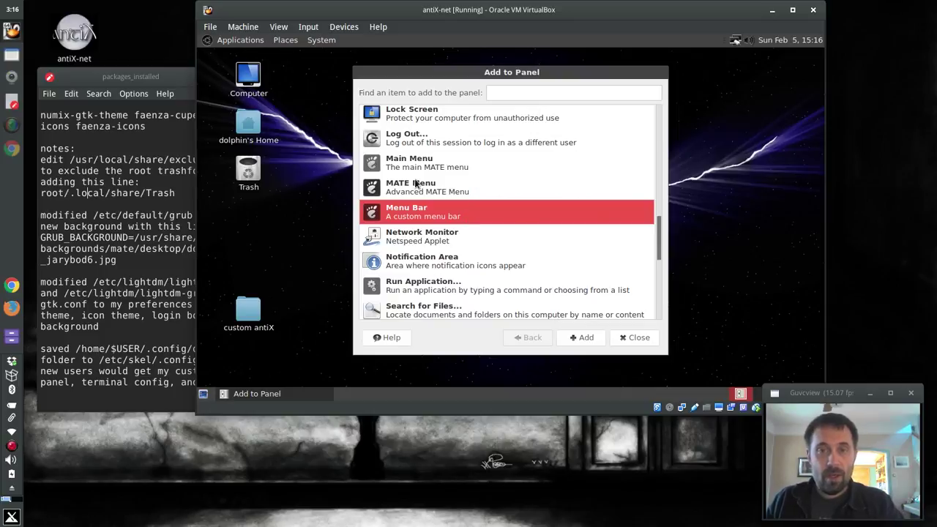
click(453, 186)
click(586, 338)
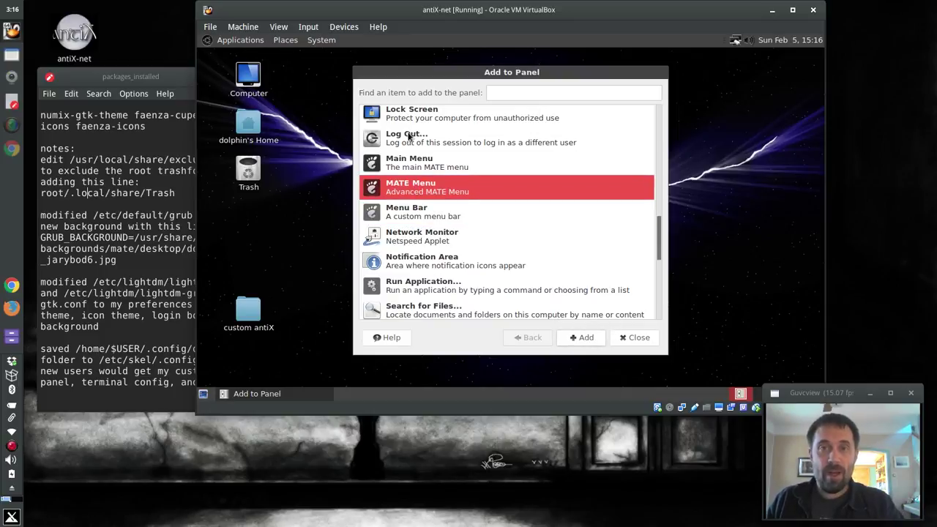
click(635, 338)
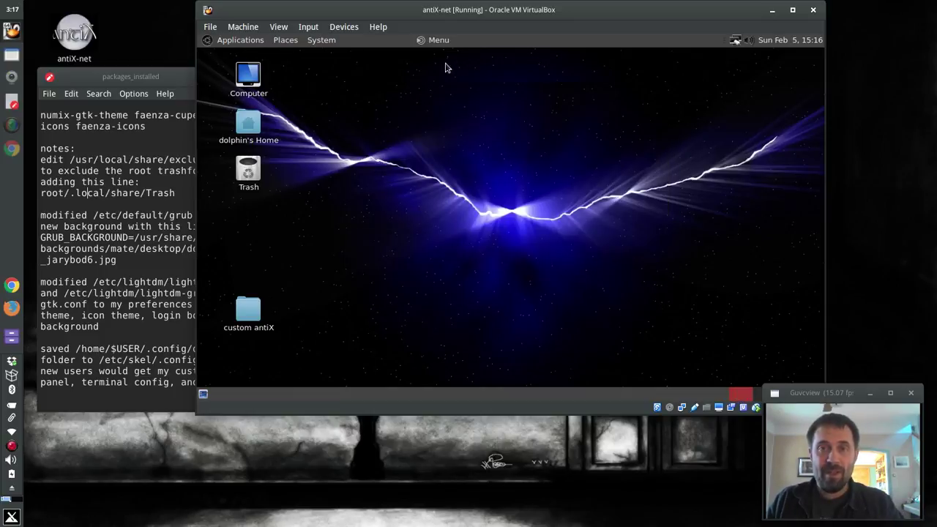
Remove the Applications/Places/System menus and move the new Menu to the panel's left end
right_click(227, 42)
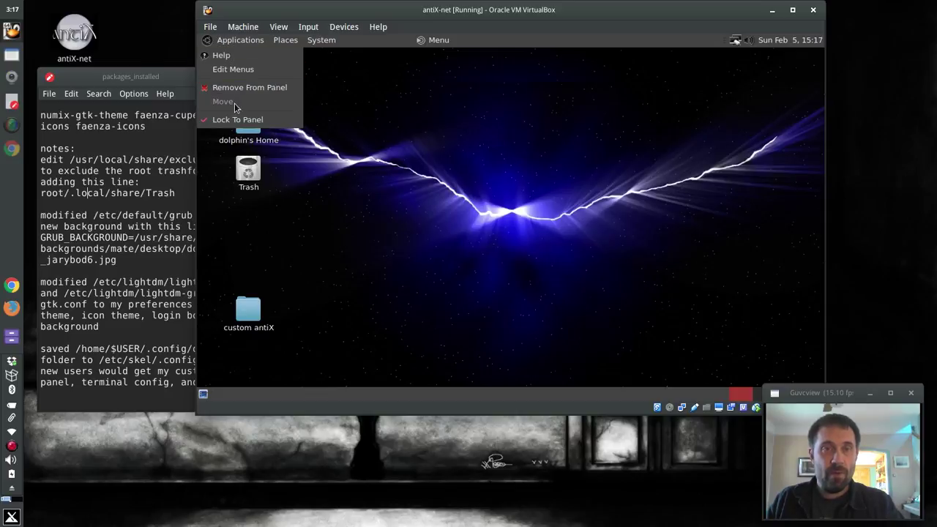
click(238, 88)
right_click(423, 40)
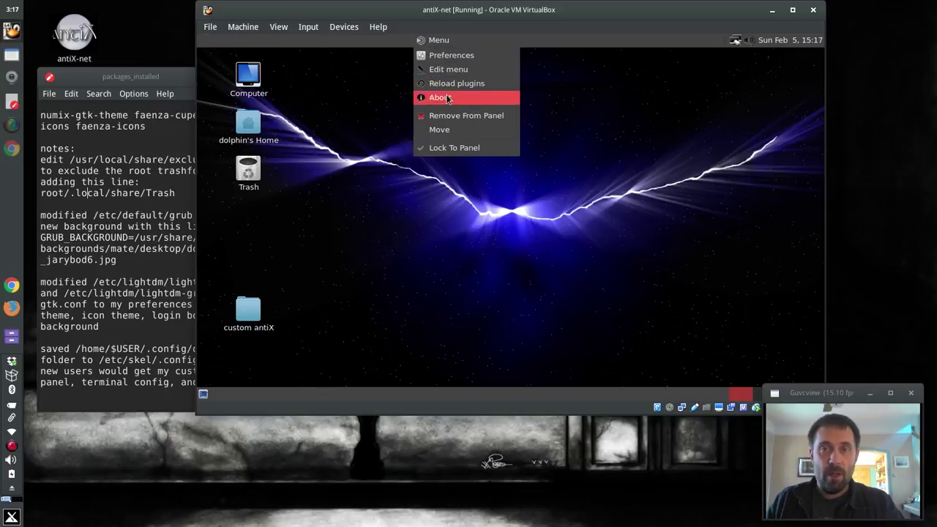
click(451, 133)
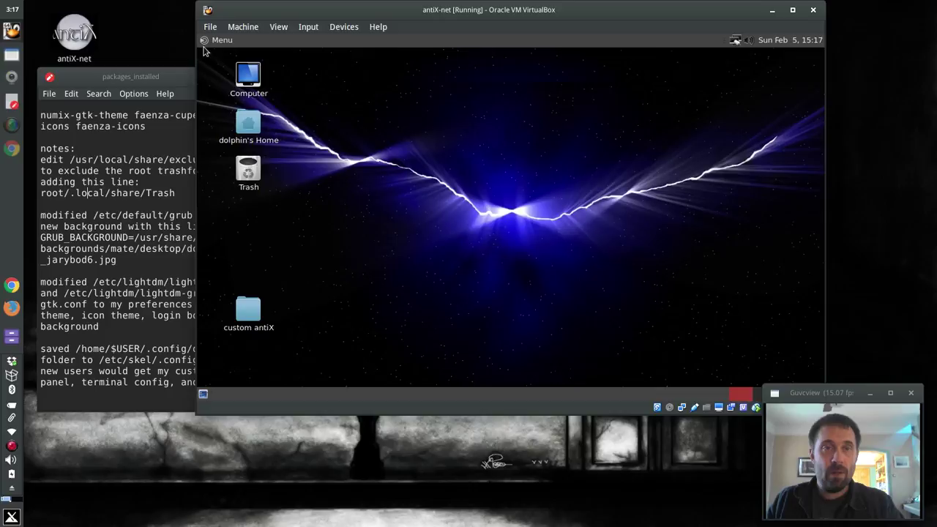
right_click(209, 41)
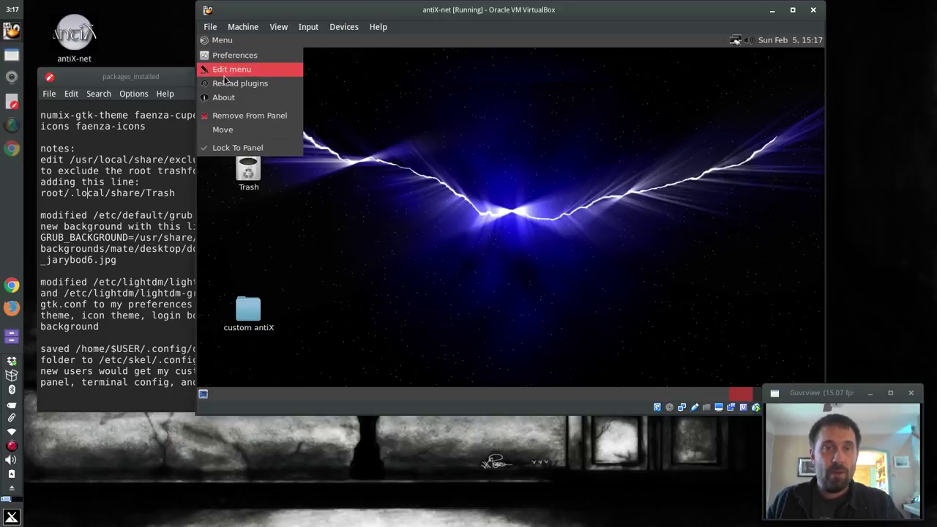
Set the Menu button icon to /usr/share/pixmaps/antix-menu.png in Menu preferences
click(223, 57)
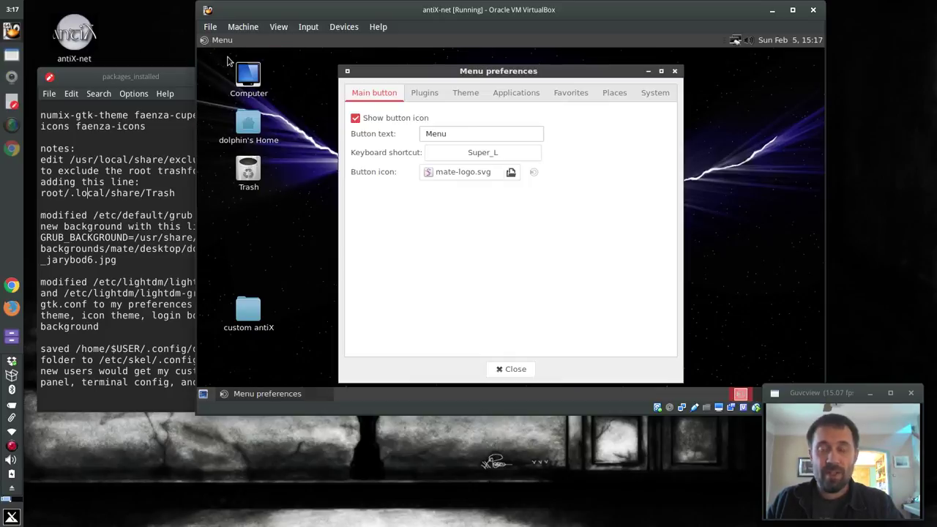
click(491, 176)
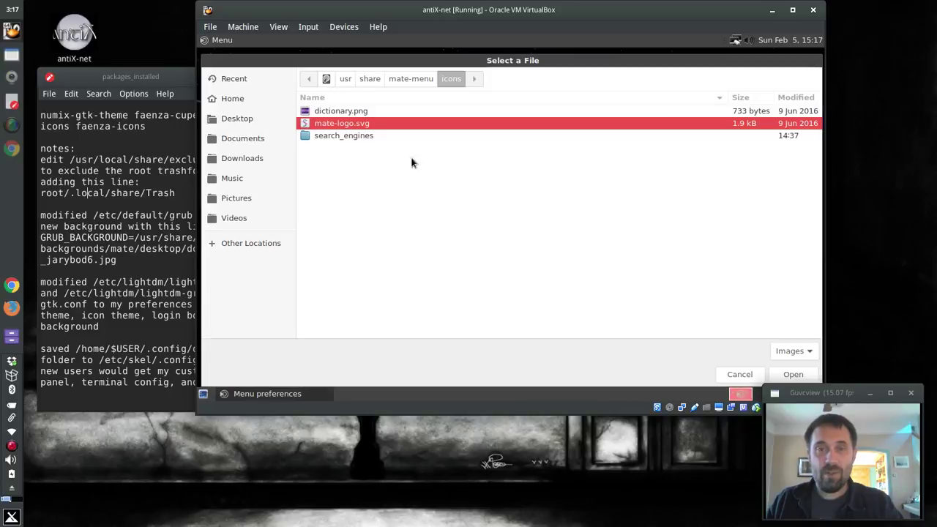
click(370, 79)
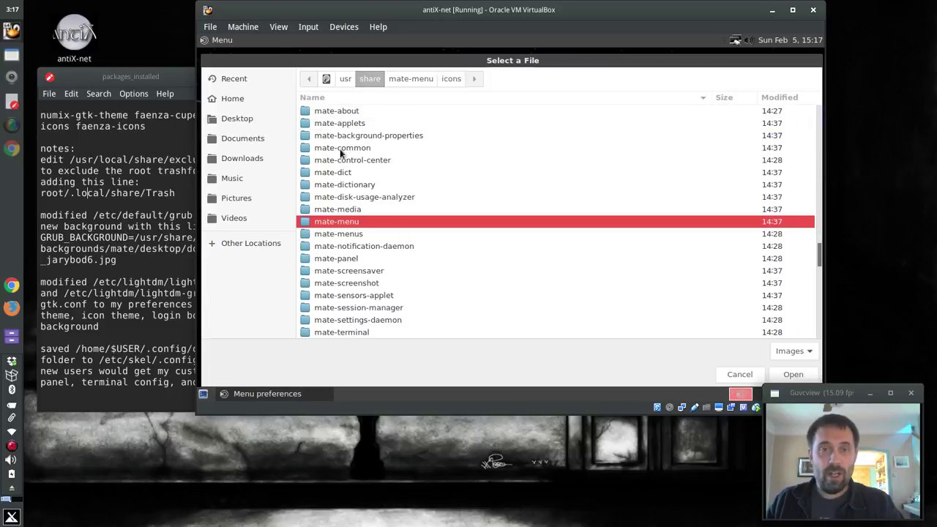
text(pi)
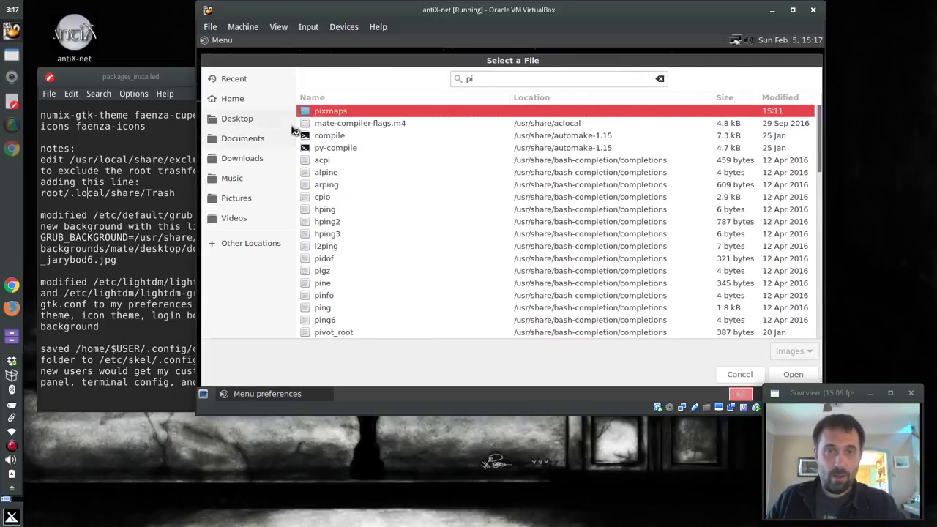
key(Escape)
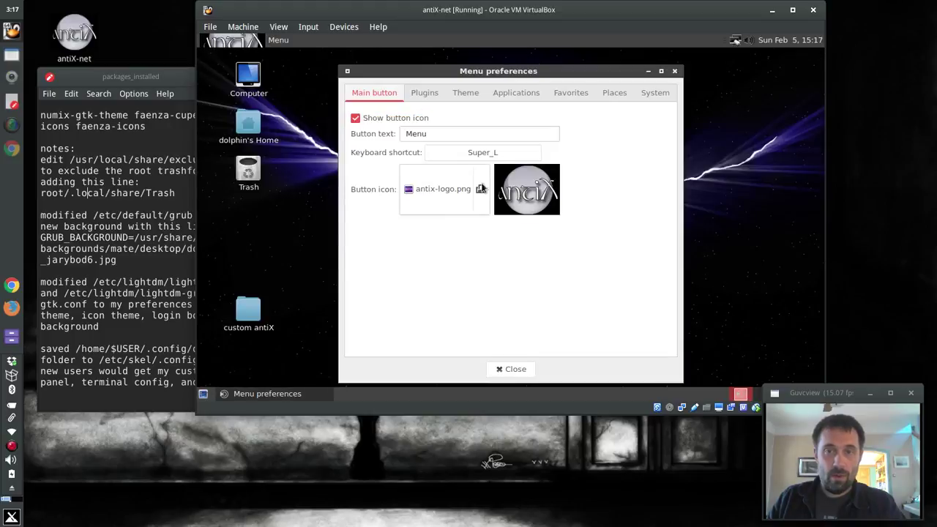
click(480, 188)
click(354, 125)
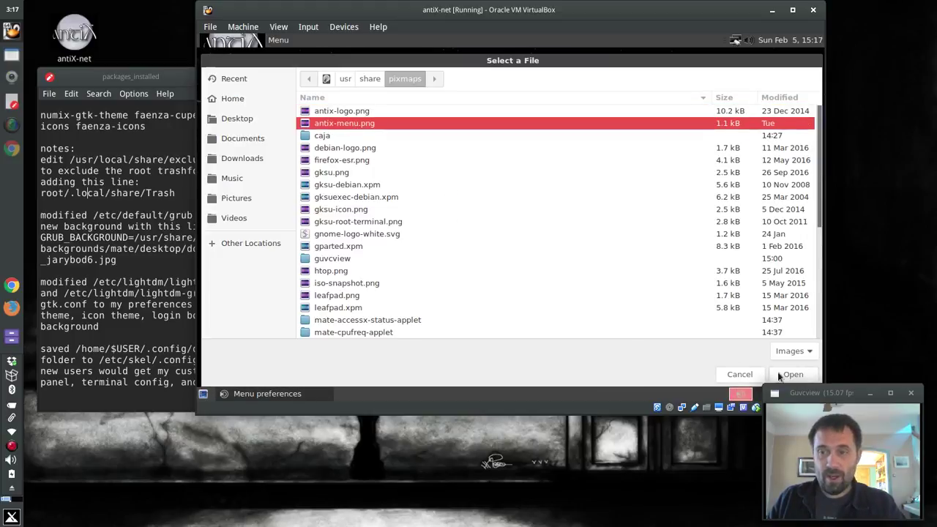
click(779, 374)
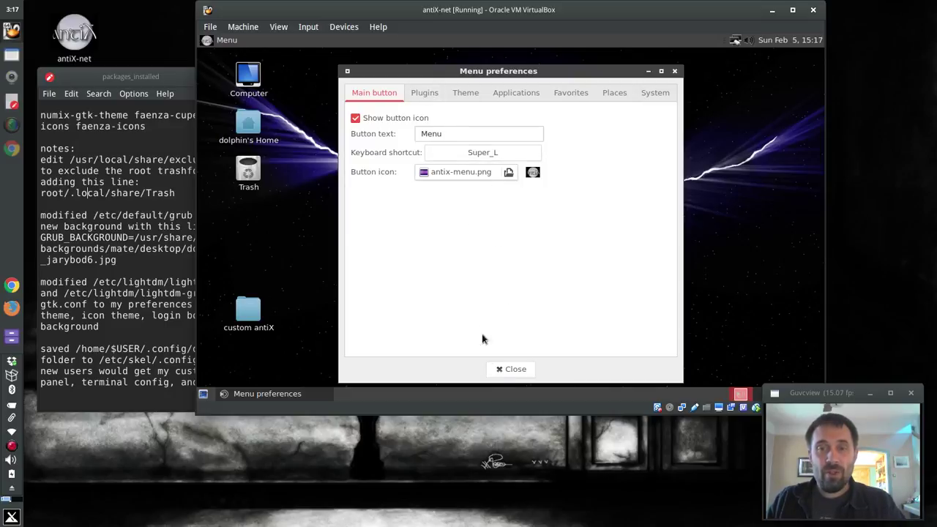
Review the preference tabs, set Favorites to 1 column, and close preferences
click(424, 93)
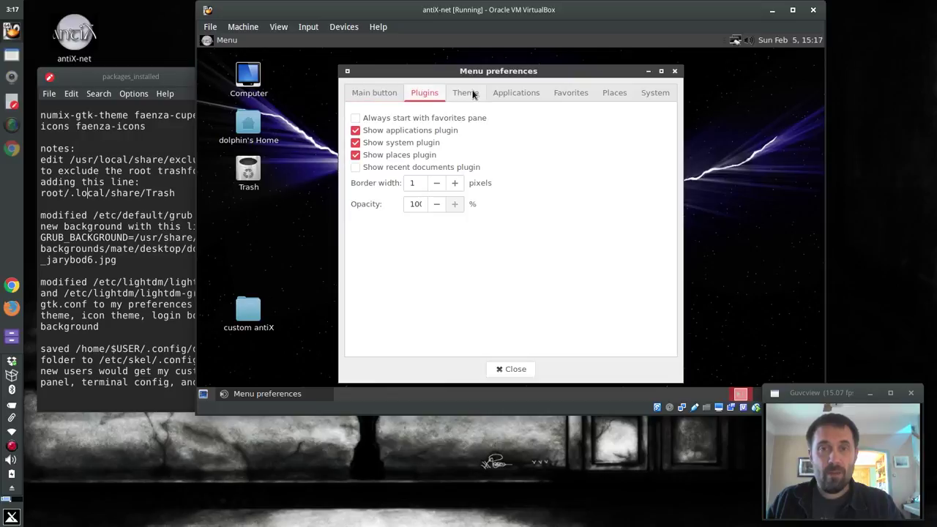
click(482, 95)
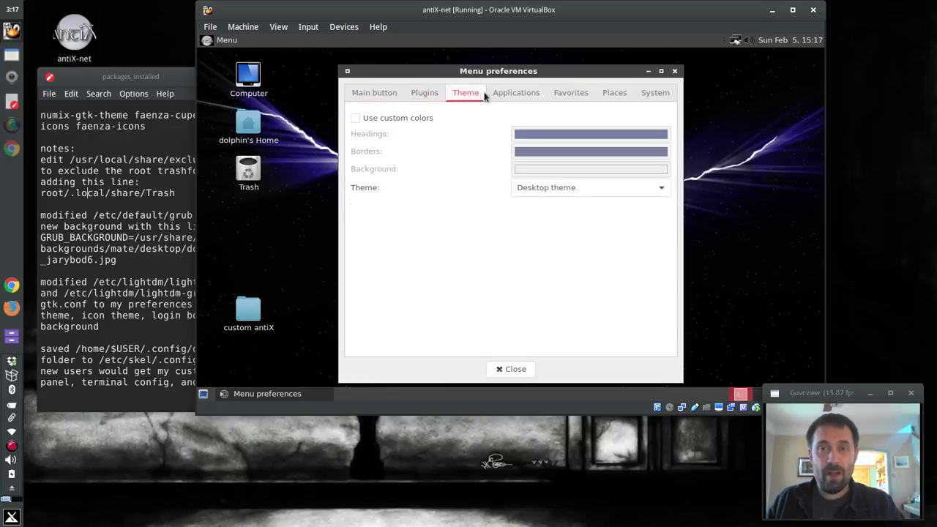
click(512, 93)
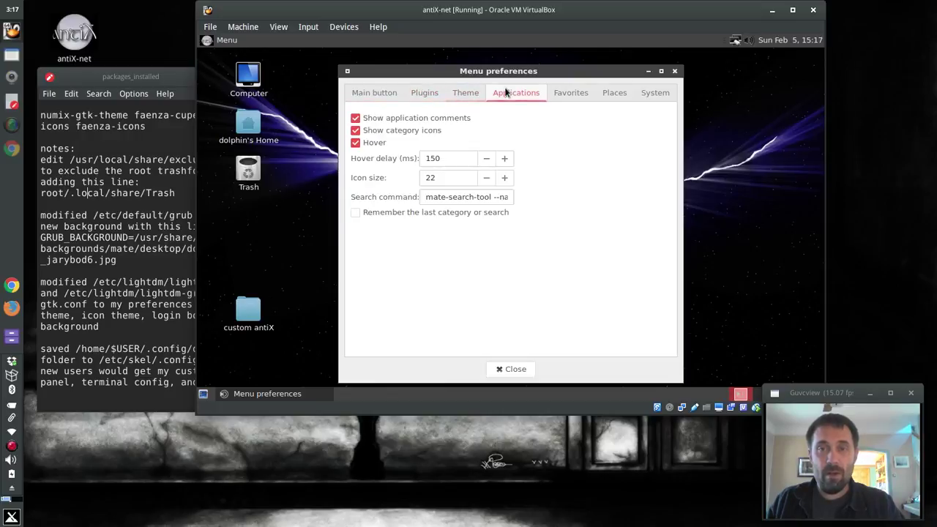
click(567, 96)
click(463, 119)
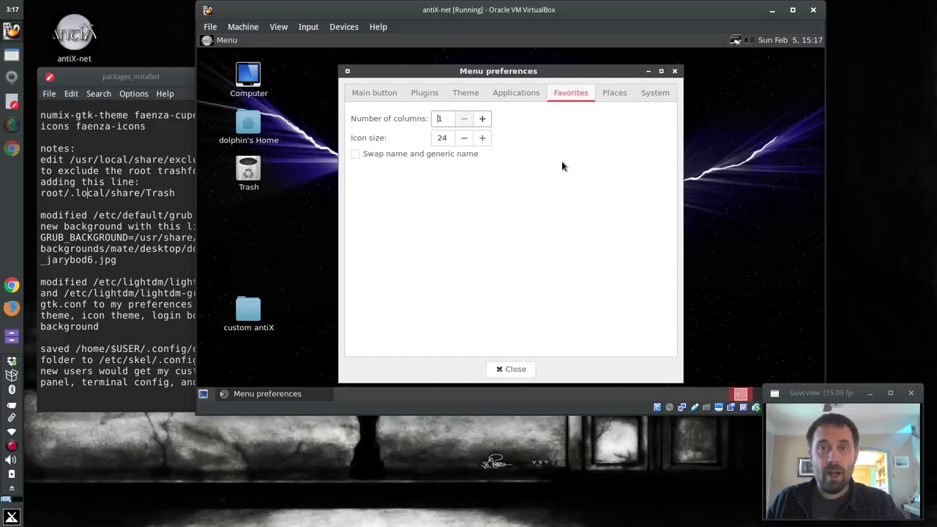
click(610, 95)
click(657, 94)
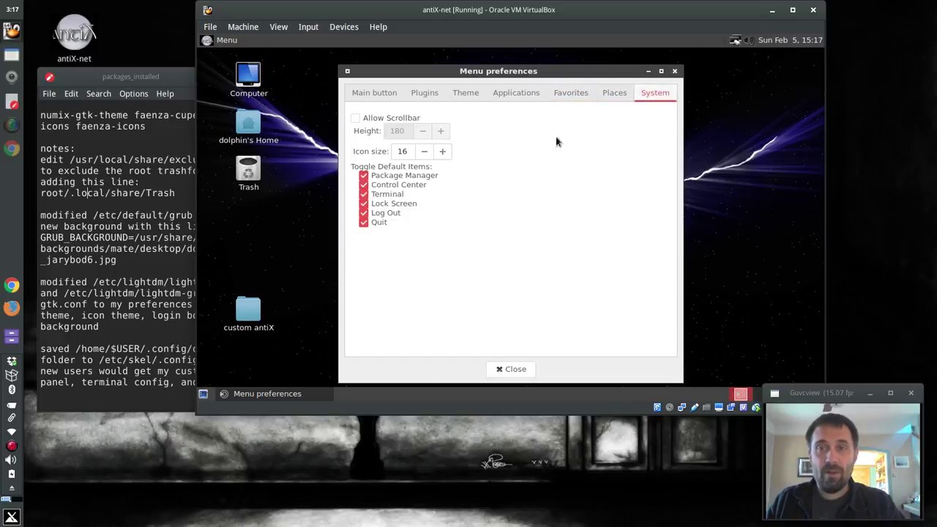
click(509, 369)
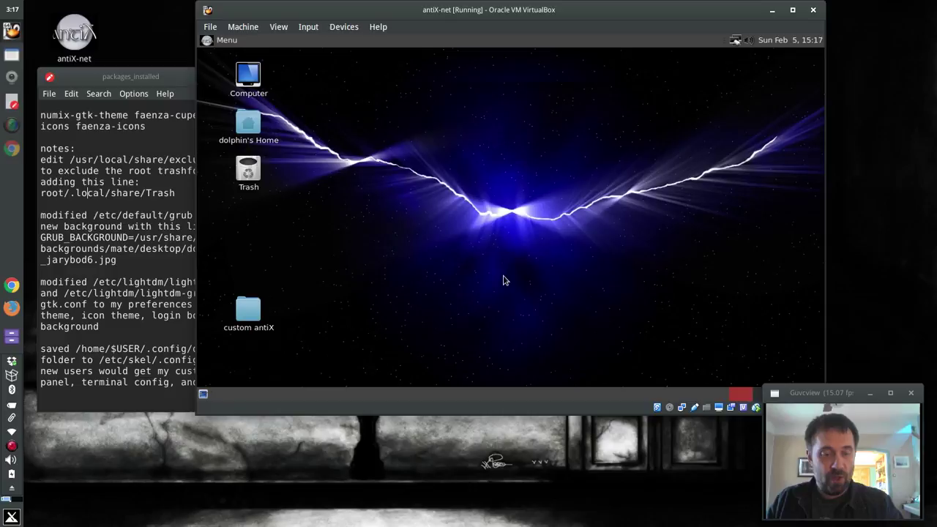
Test the new menu by searching 'termin', then open and close the Home folder
key(super)
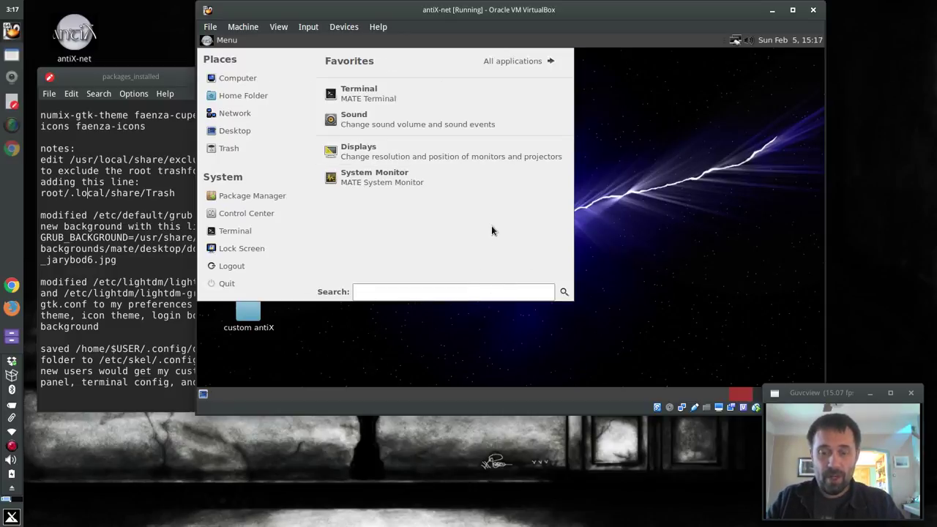
text(ter)
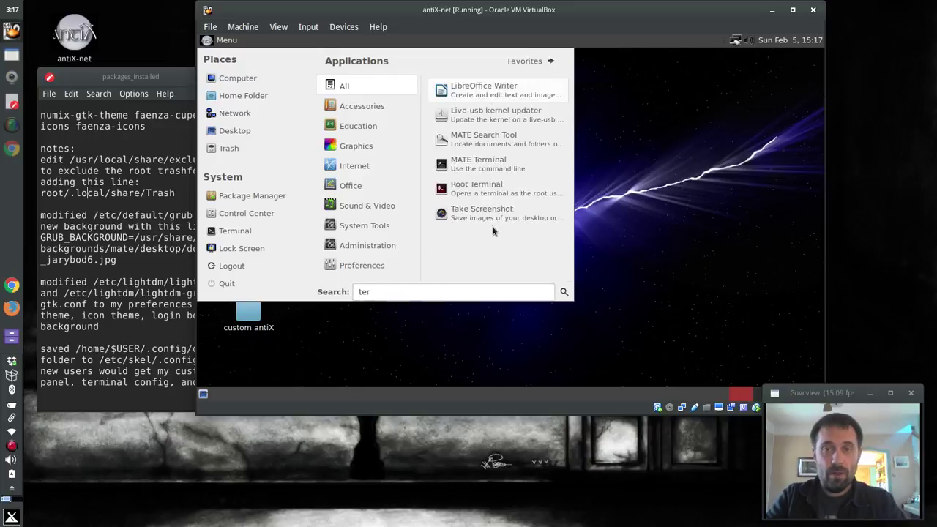
text(min)
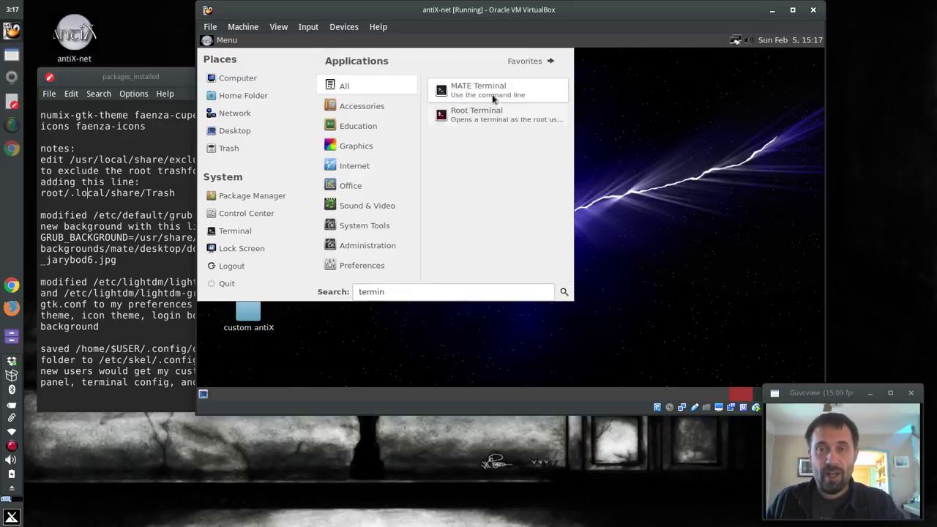
click(704, 199)
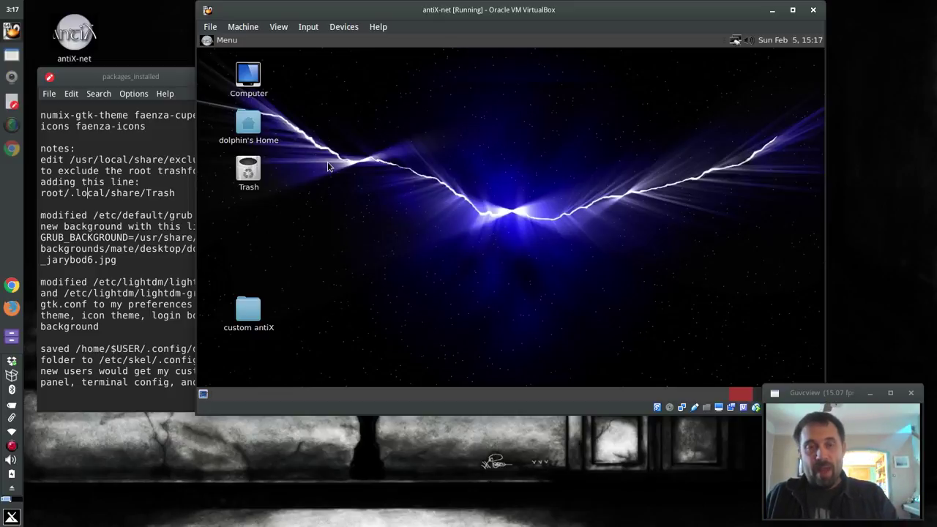
double_click(248, 124)
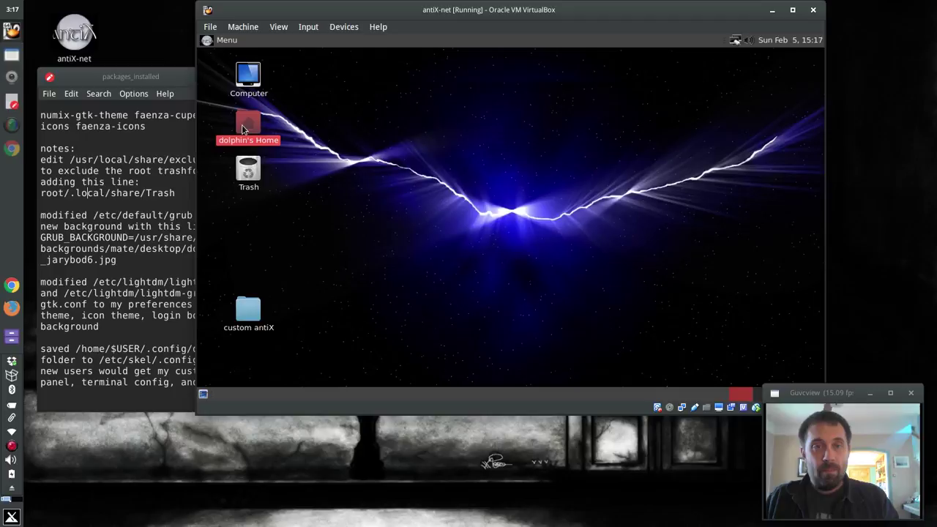
click(642, 58)
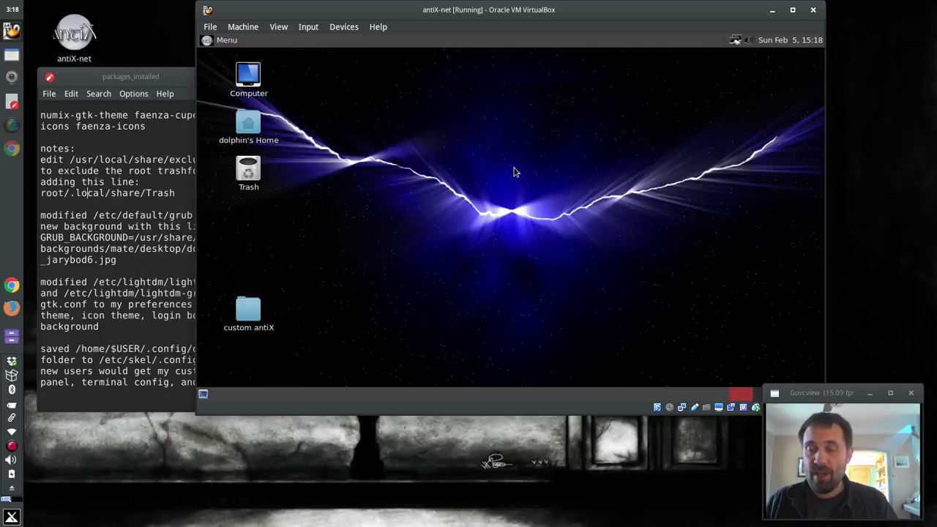
Create an untitled folder on the desktop and delete it to the Trash
right_click(645, 131)
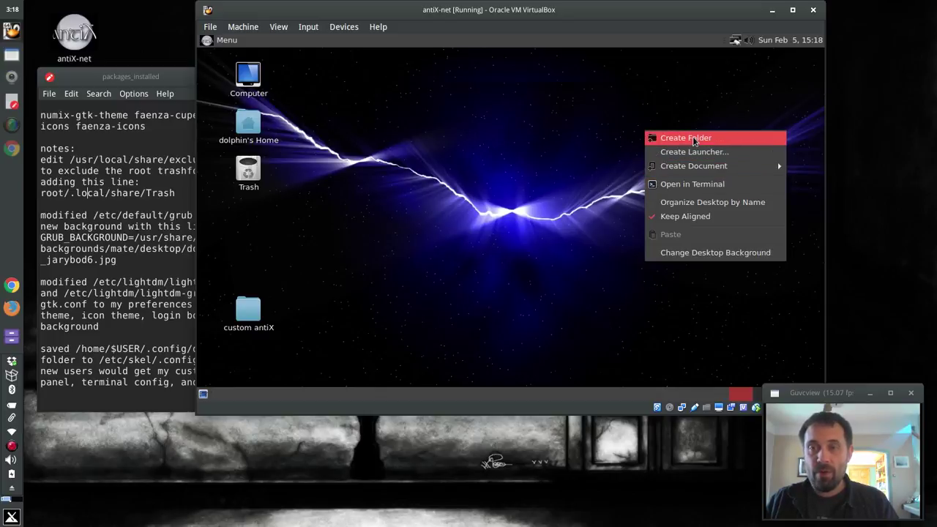
click(694, 141)
click(648, 136)
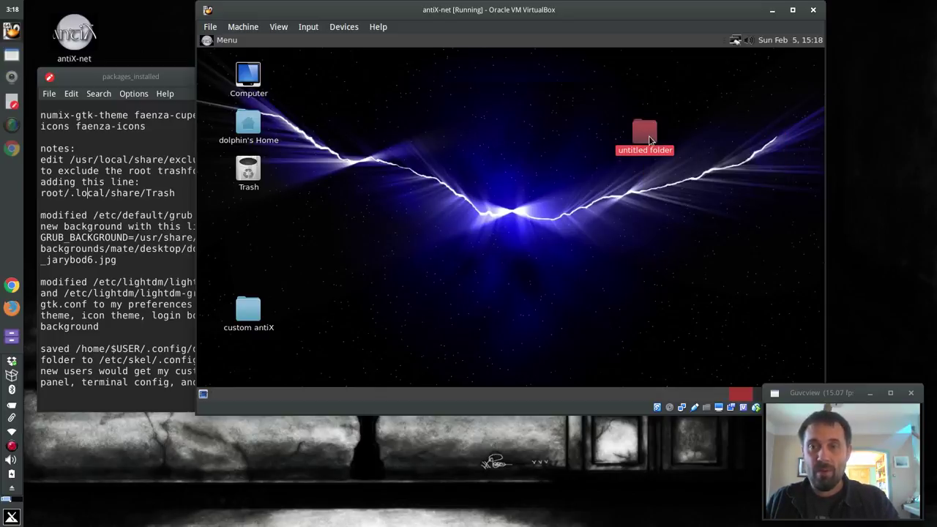
key(Delete)
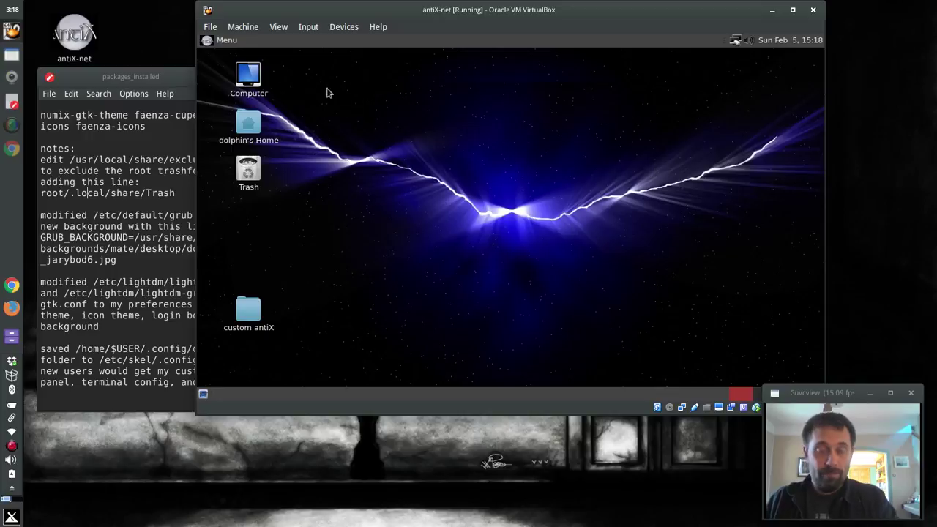
Open custom antiX as administrator with the account password and move the window right
right_click(254, 310)
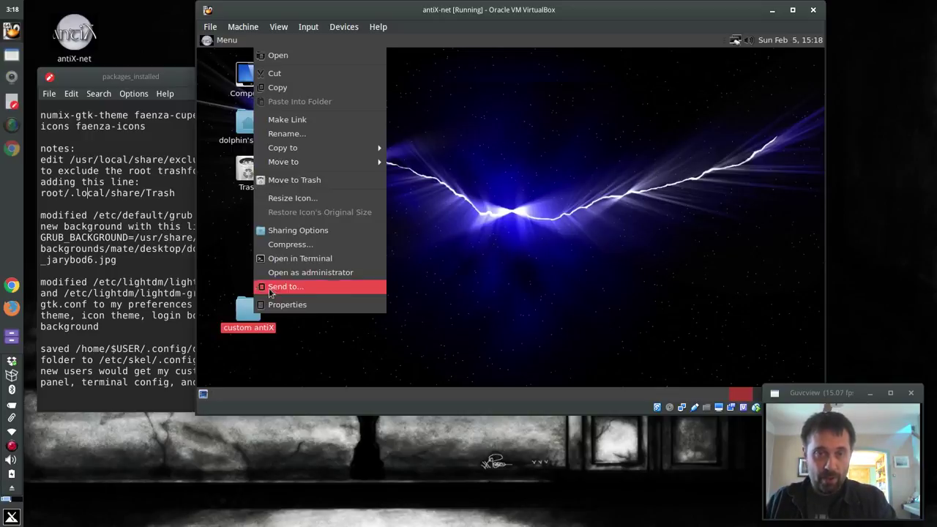
click(293, 286)
text(a***)
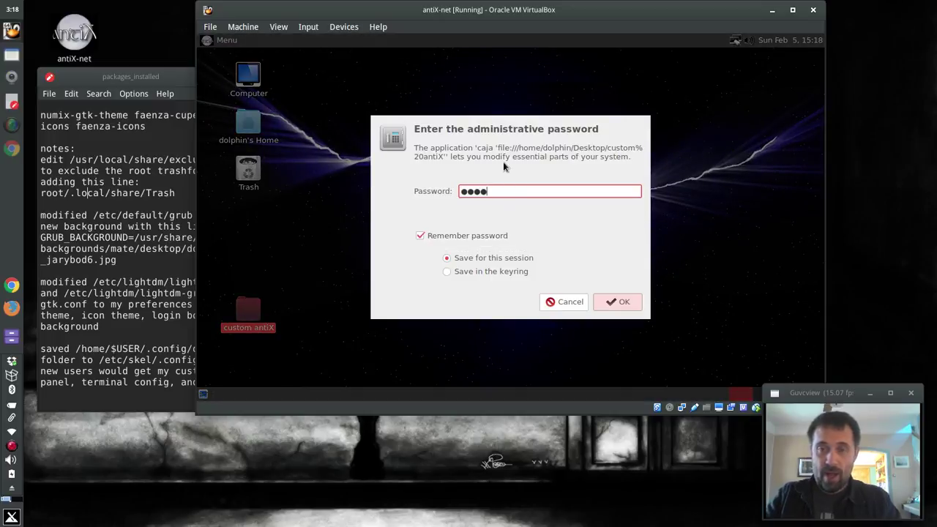
key(Return)
drag(499, 59, 656, 58)
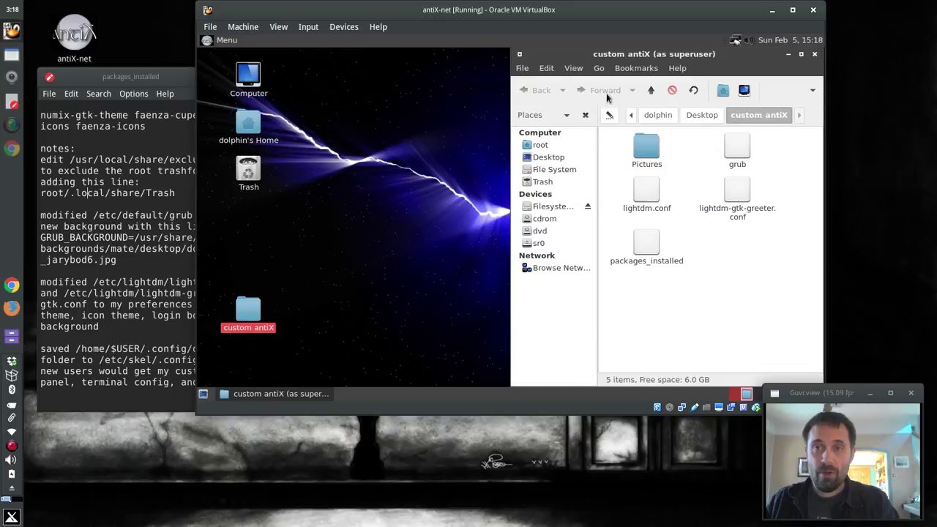
Navigate the superuser window from / to /etc/skel/.config
click(650, 90)
click(650, 89)
click(651, 90)
text(et)
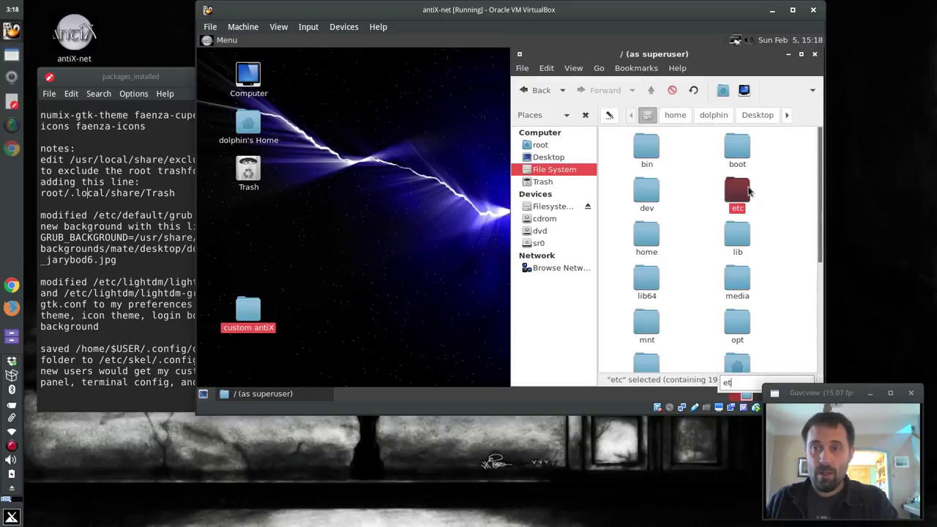
double_click(746, 188)
text(sk)
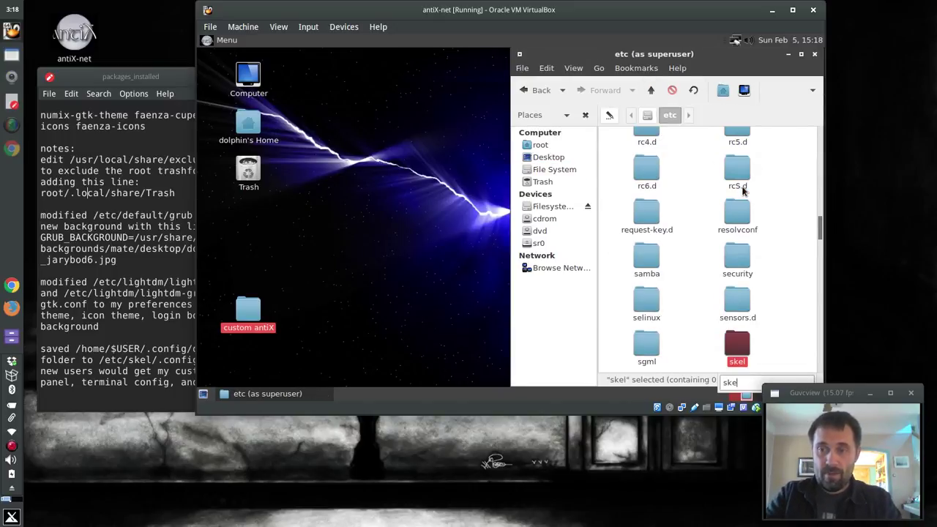
key(Return)
right_click(722, 186)
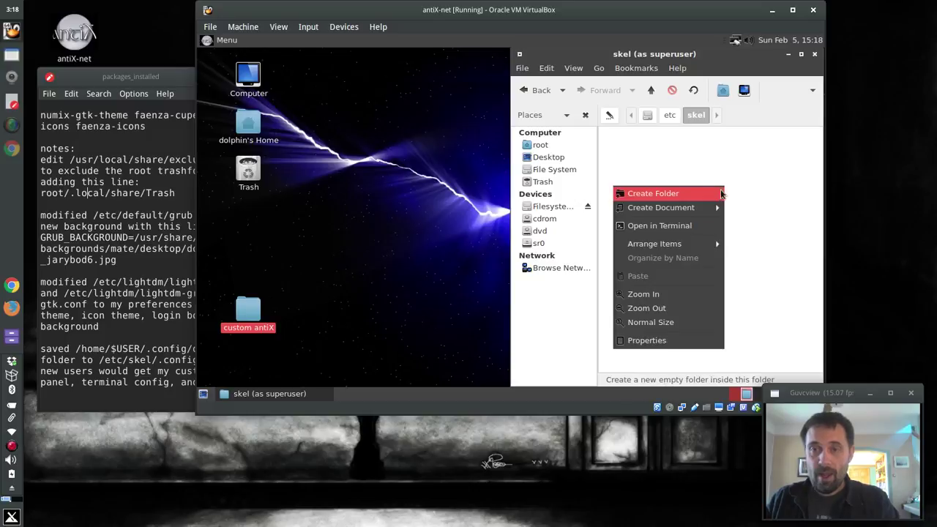
click(754, 173)
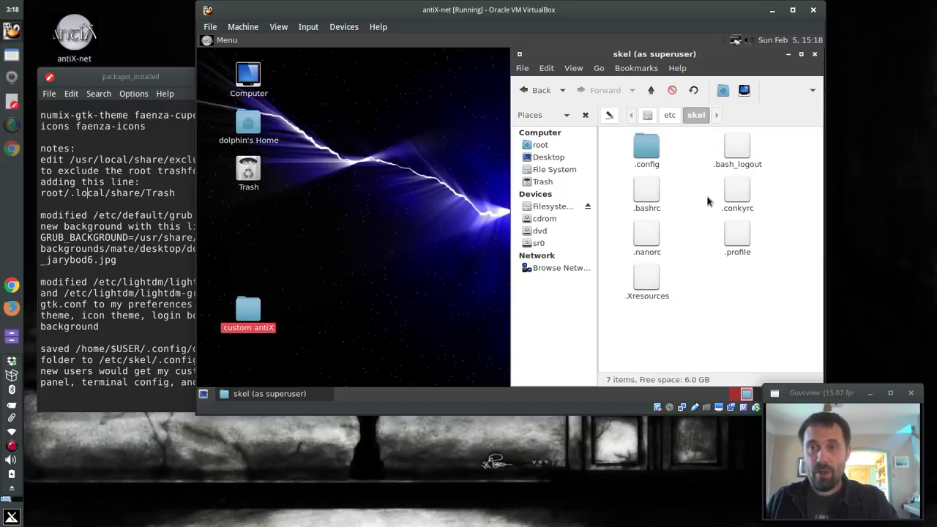
double_click(655, 152)
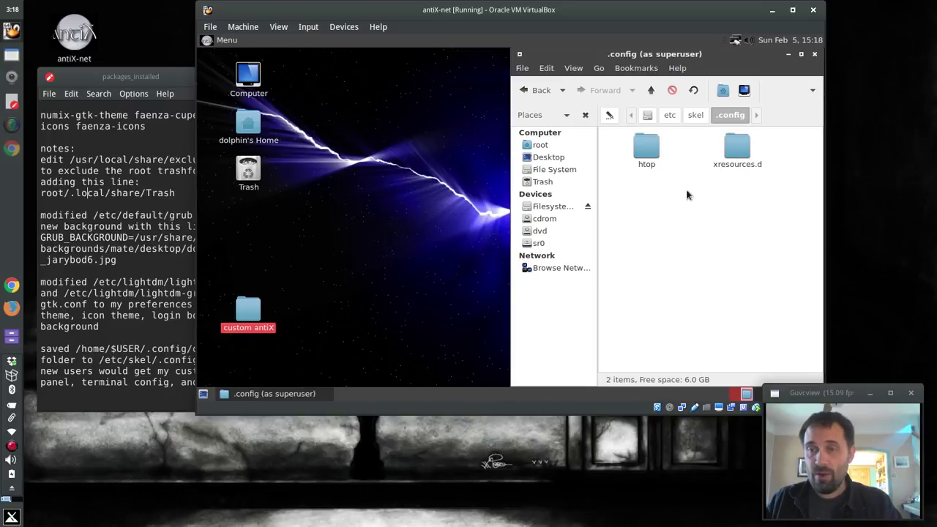
Open the Home folder beside it, show hidden files, and browse into ~/.config
double_click(248, 123)
drag(483, 59, 327, 57)
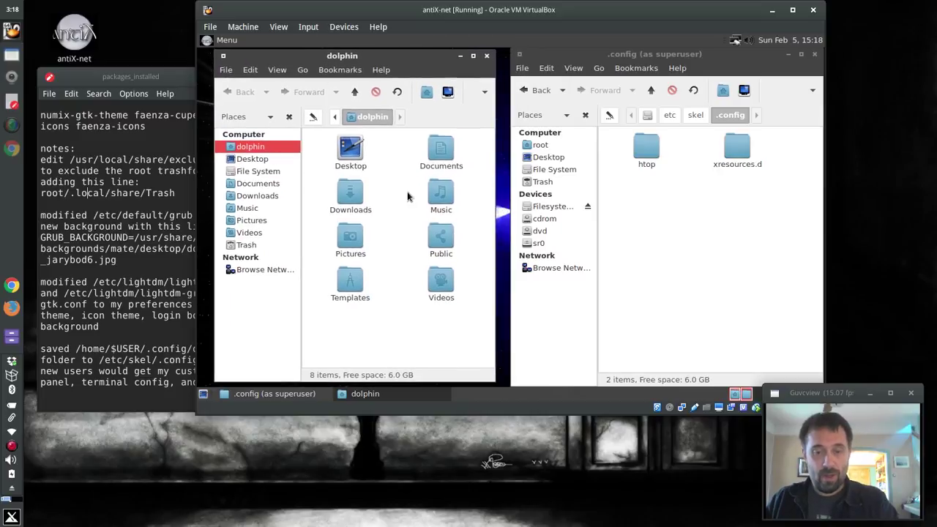
key(ctrl+h)
scroll(381, 196, down, 3)
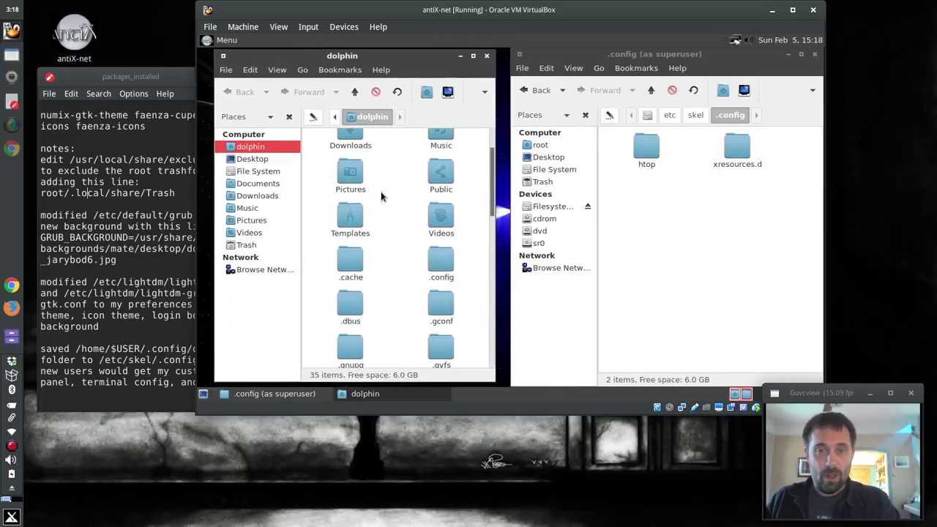
scroll(380, 196, down, 3)
double_click(441, 213)
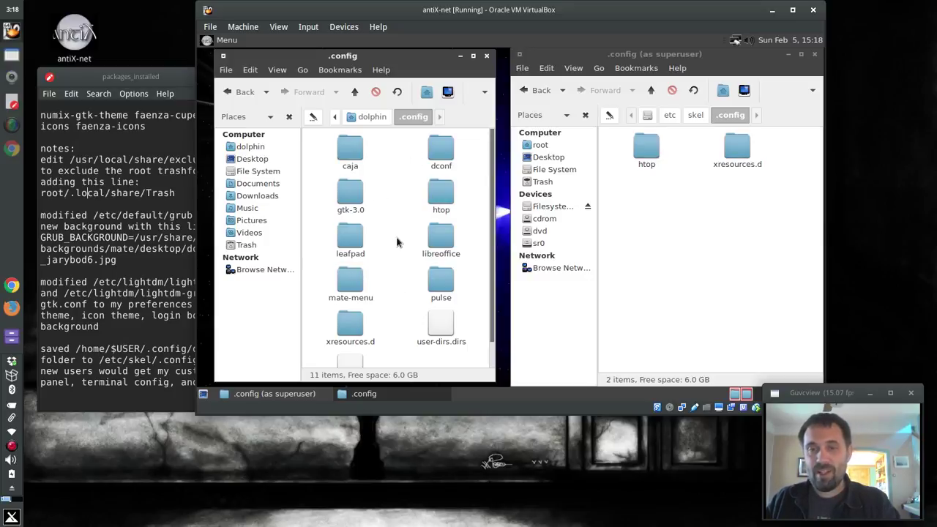
click(443, 150)
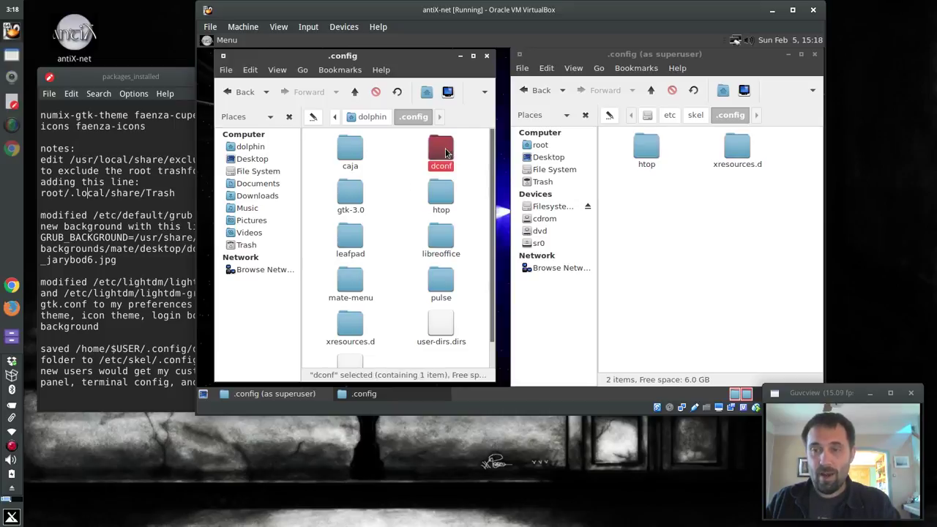
double_click(445, 152)
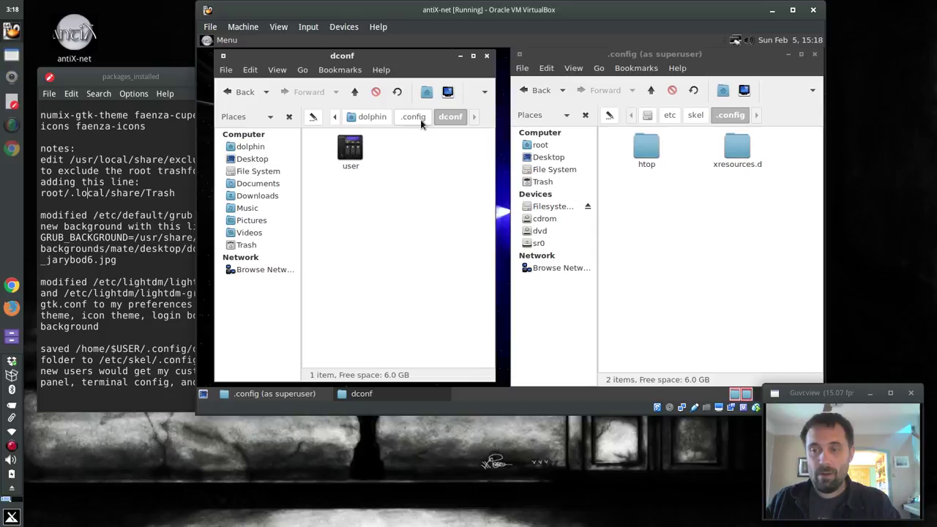
click(414, 117)
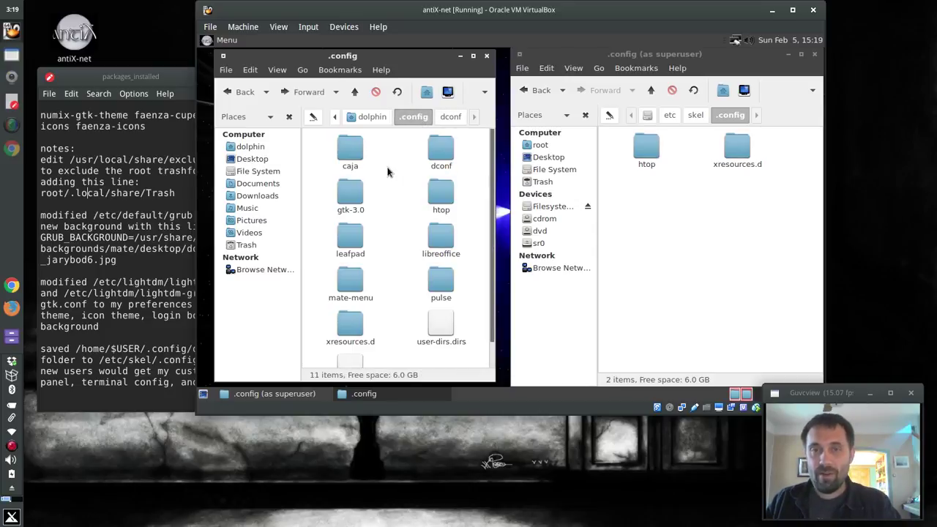
Drag dconf into /etc/skel/.config, then close both file manager windows
drag(440, 152, 728, 225)
click(486, 56)
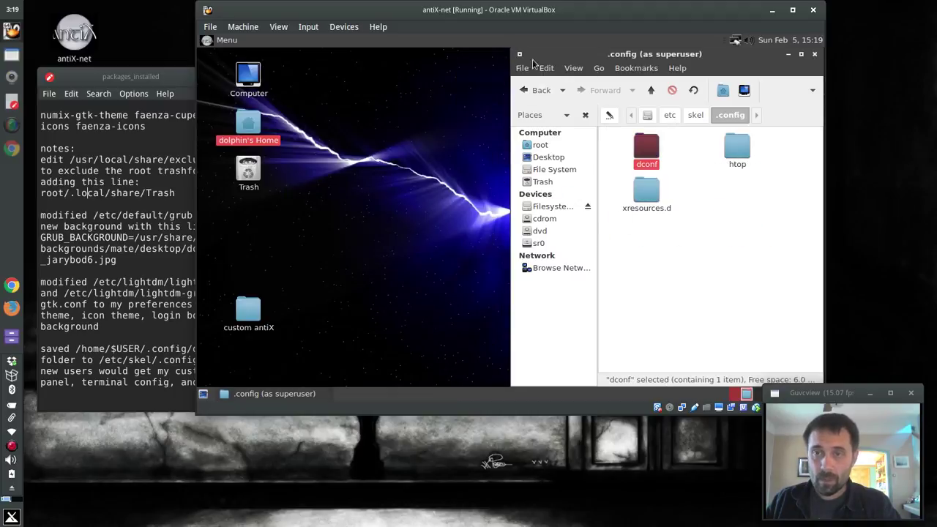
click(813, 55)
Rubber-band select the custom antiX desktop icon and press Delete
click(557, 165)
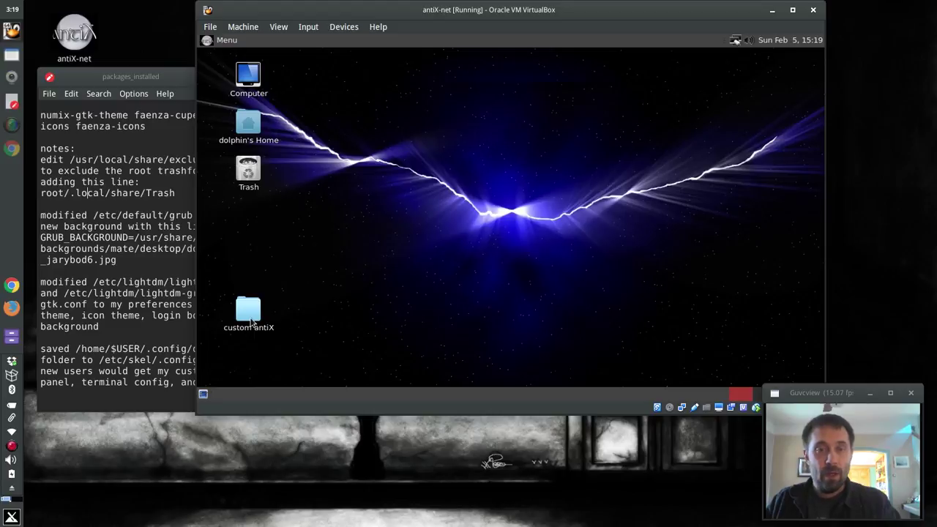
drag(316, 344, 227, 276)
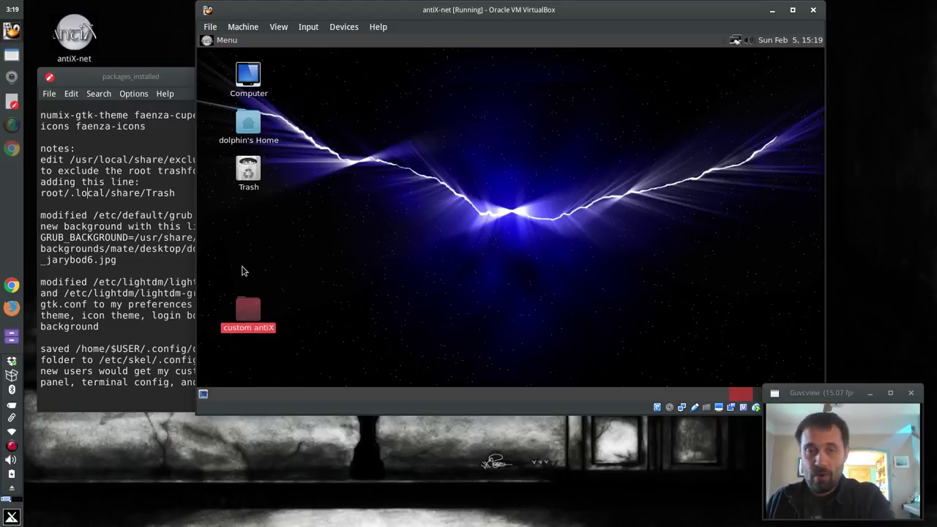
key(Delete)
Launch iso-snapshot from a MATE Menu search for 'iso' and authenticate with the root password
click(210, 42)
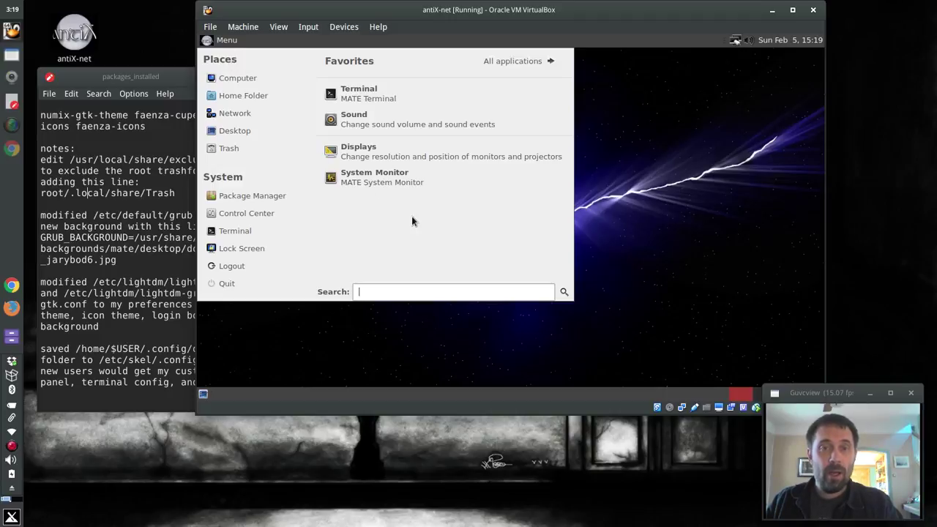
text(i)
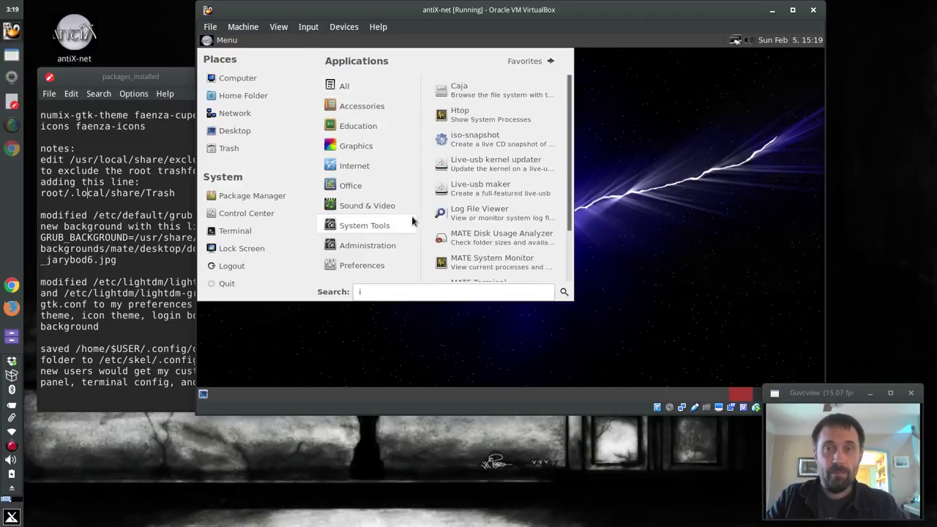
click(388, 289)
text(so)
key(Return)
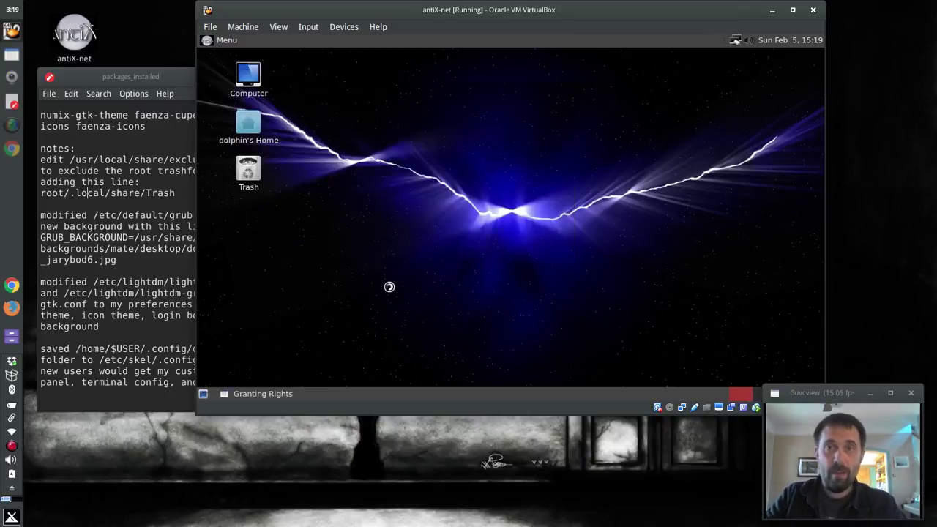
key(Return)
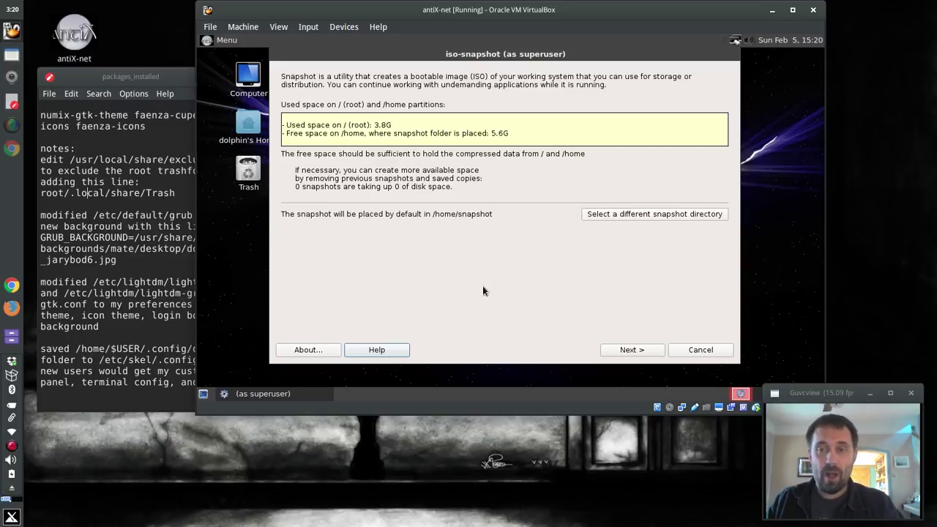
Advance to the Settings page, then read through iso-snapshot.conf and close it
click(633, 349)
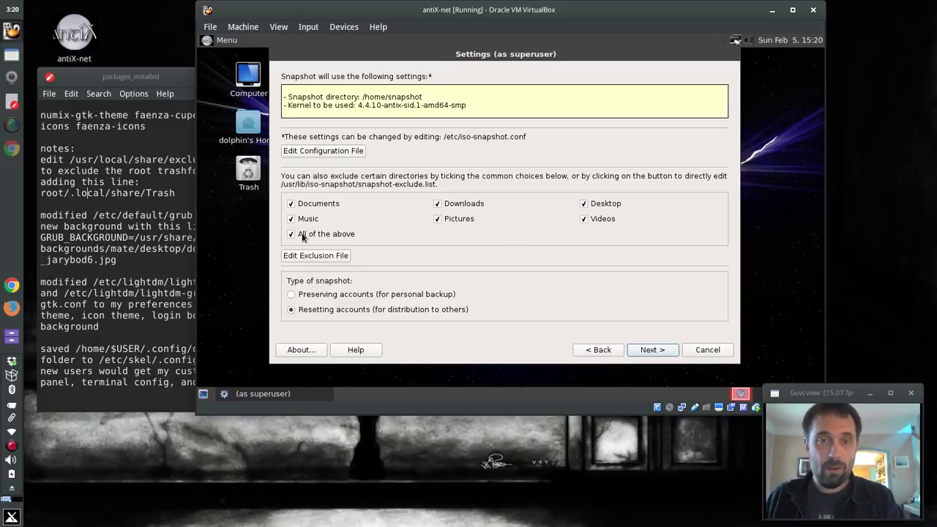
click(296, 152)
scroll(507, 237, down, 2)
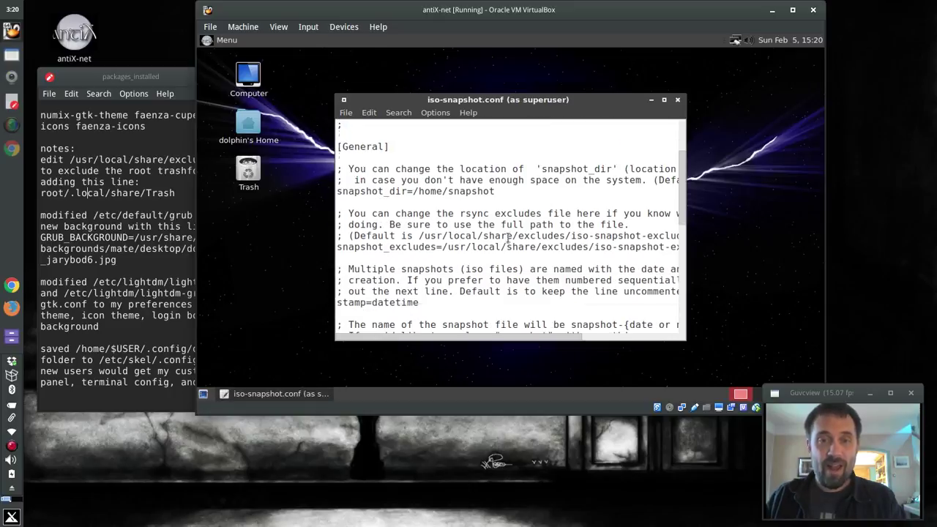
scroll(597, 253, down, 6)
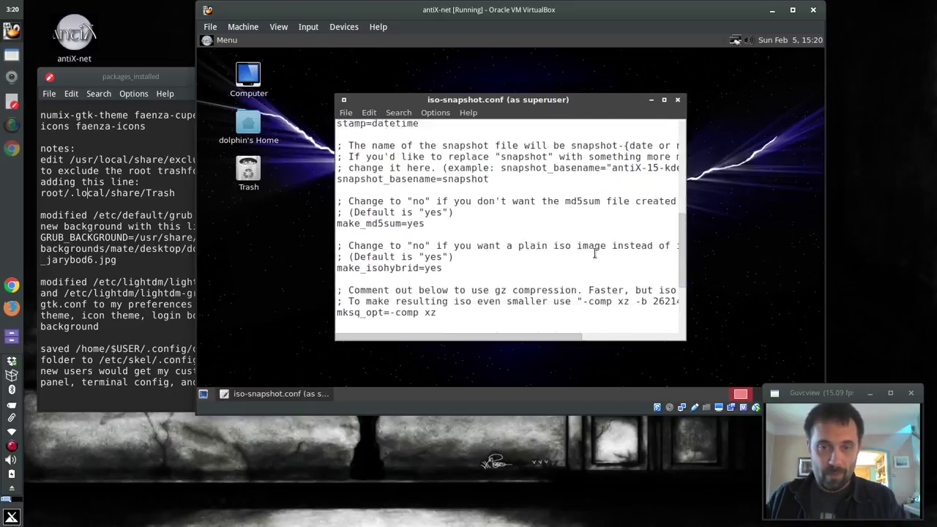
click(679, 101)
Open the exclusion file and insert a blank line after root/.gnome2
click(636, 355)
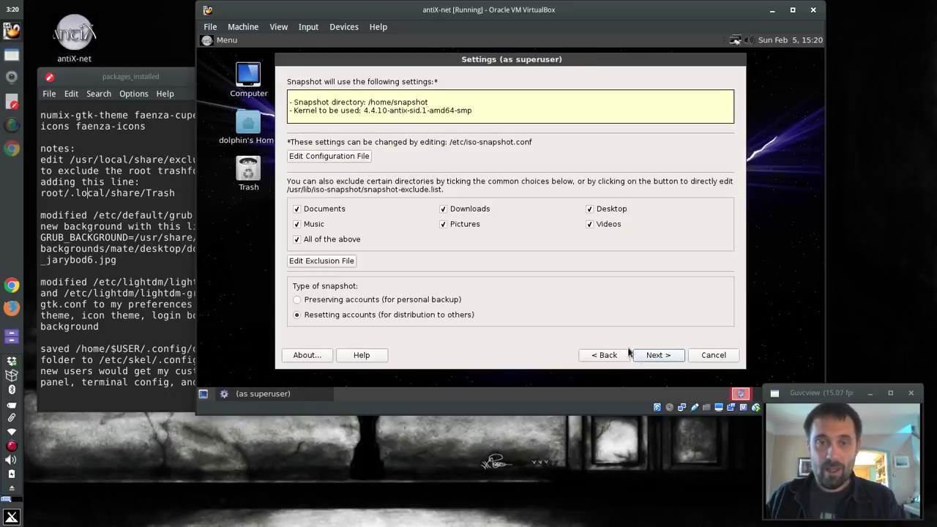
click(320, 261)
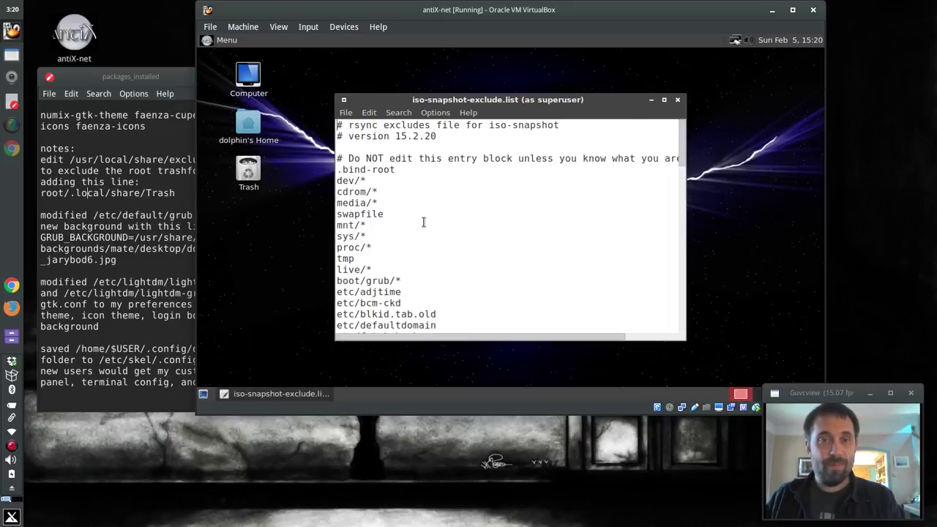
scroll(423, 222, down, 10)
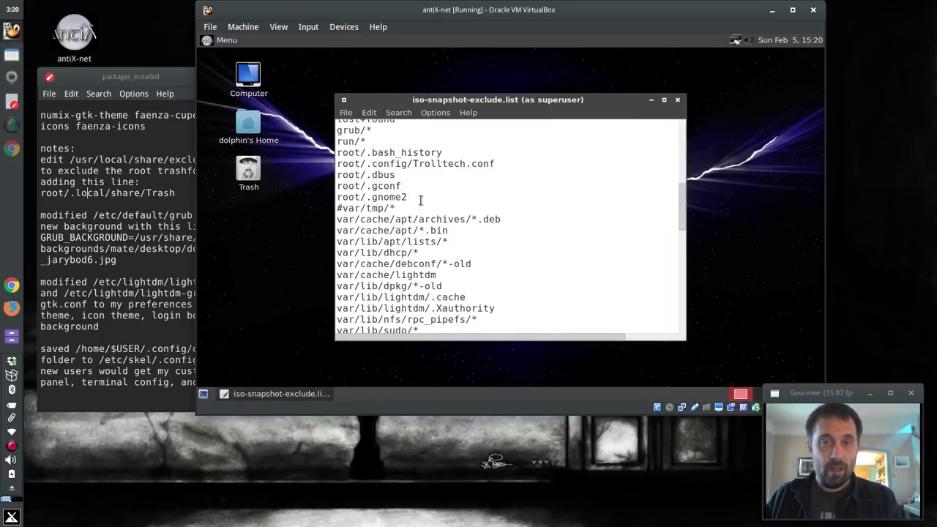
click(421, 197)
key(Return)
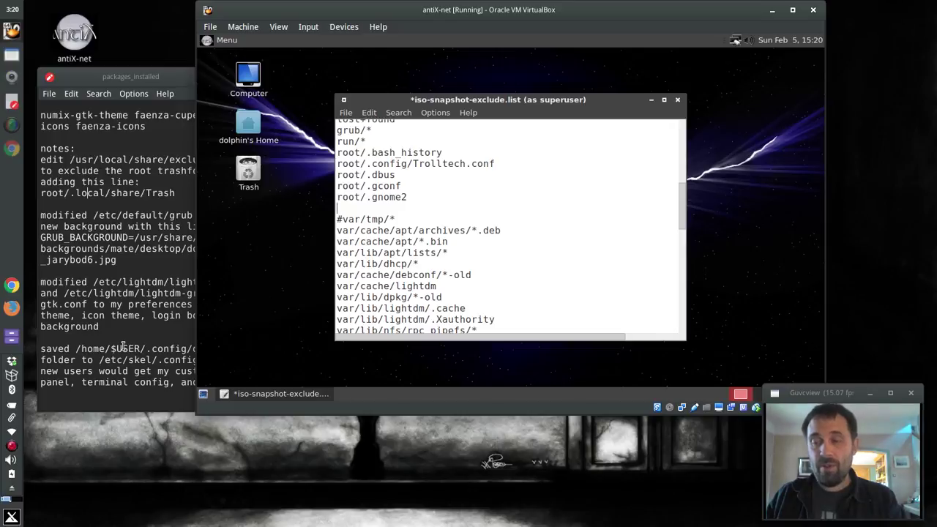
Paste root/.local/share/Trash from the notes onto the new line and save the exclusion file
click(88, 350)
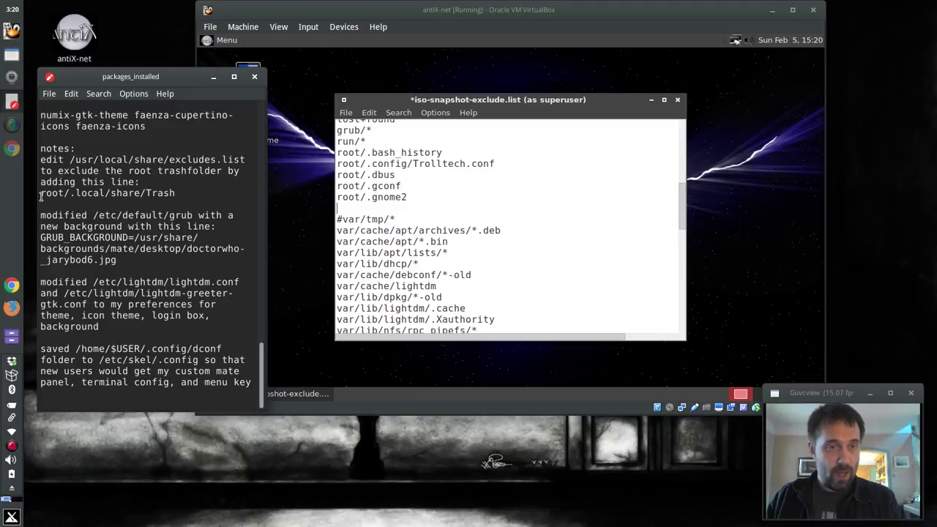
drag(41, 195, 184, 195)
key(super+c)
click(388, 209)
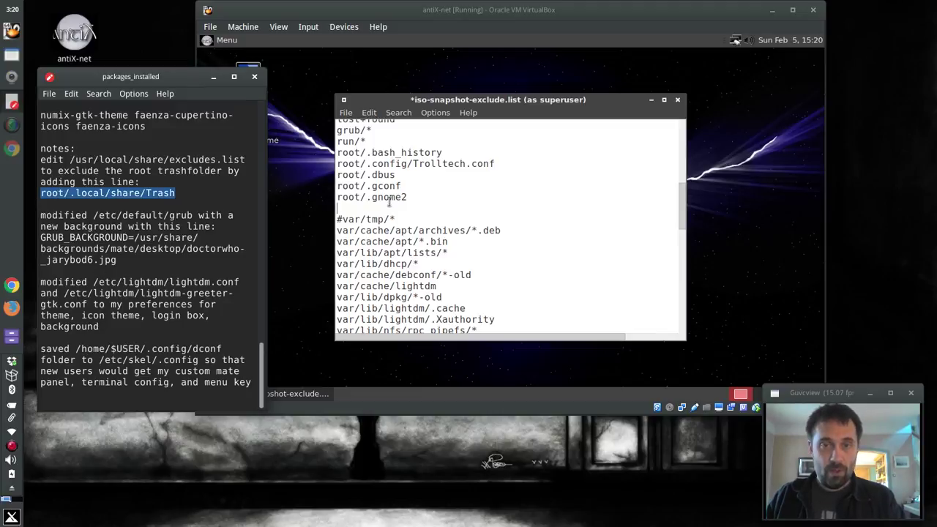
middle_click(389, 209)
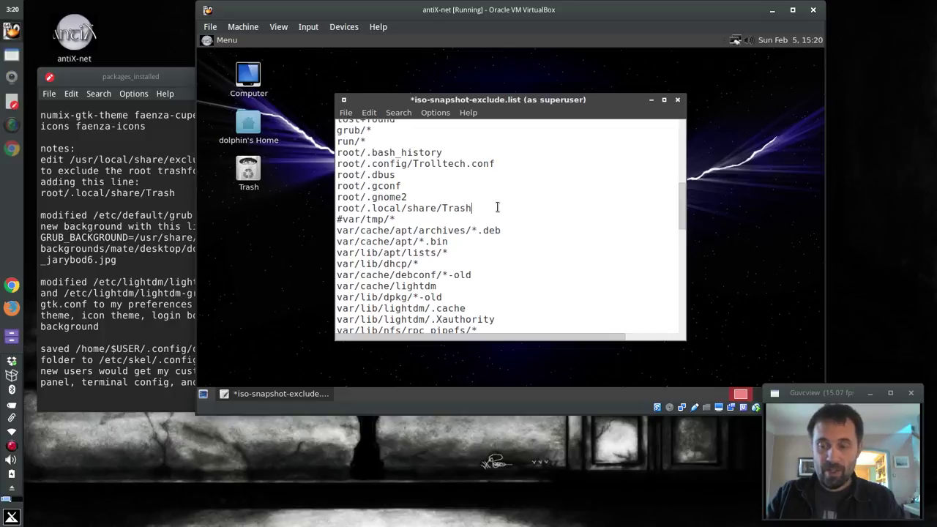
key(Return)
key(BackSpace)
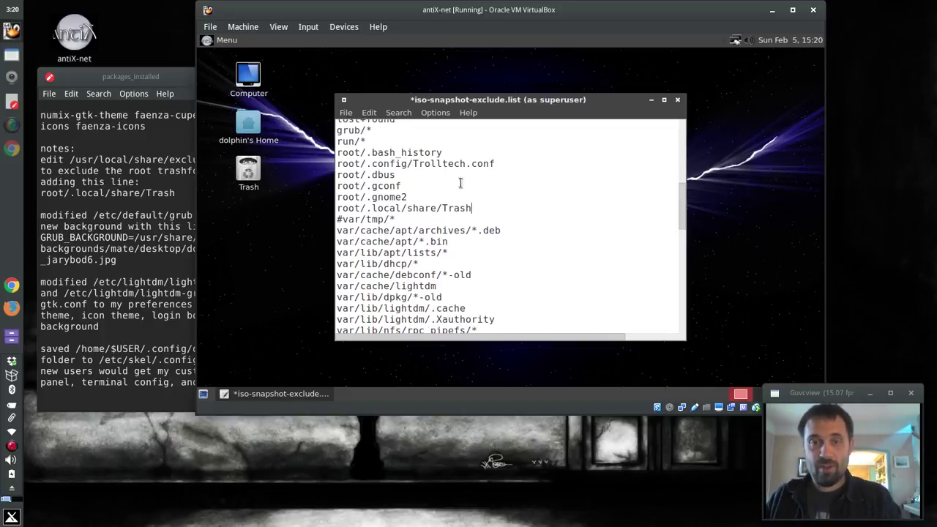
click(345, 113)
click(359, 145)
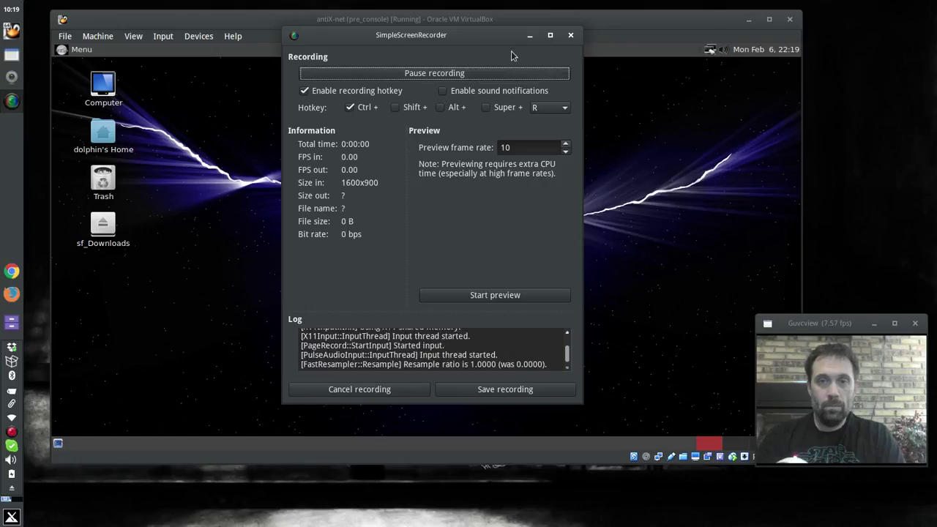
Minimize the SimpleScreenRecorder window to reveal the antiX guest desktop
click(526, 35)
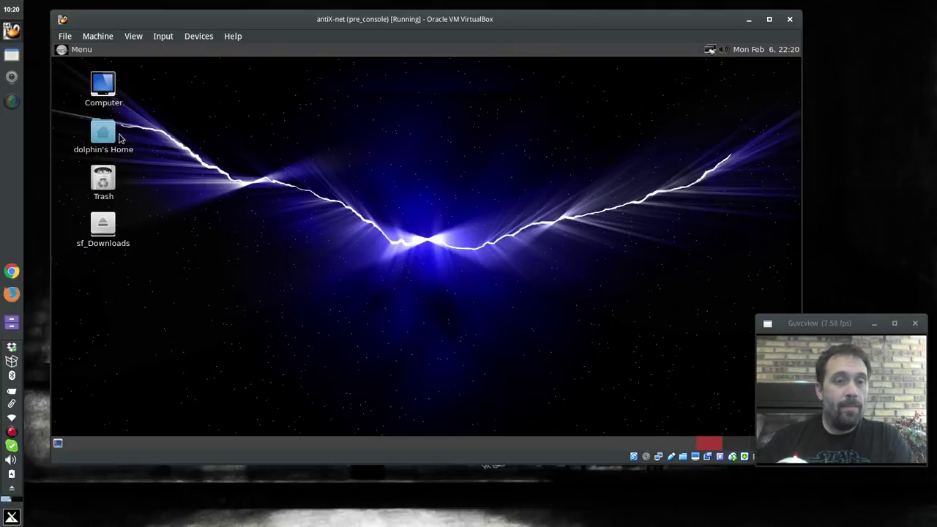
From a desktop terminal, run 'sudo apt-get install console-data' with the password, then exit
drag(380, 19, 408, 25)
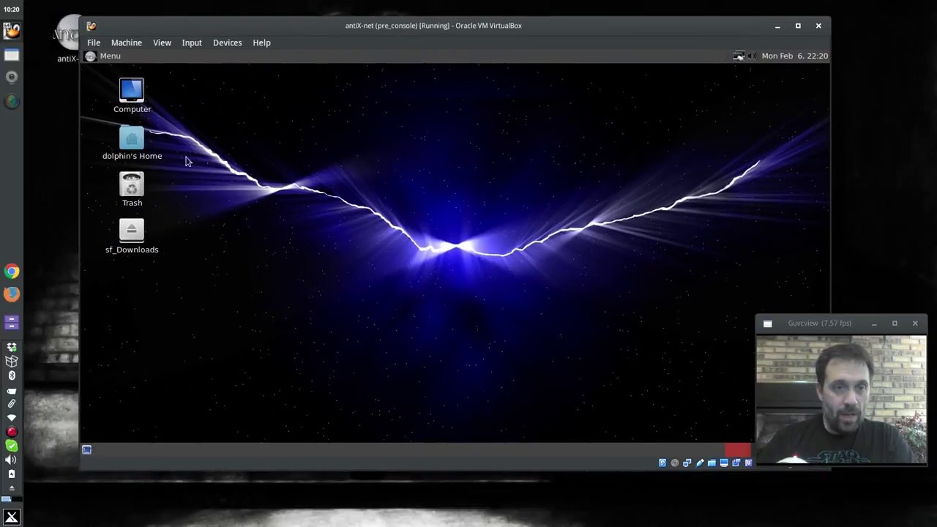
right_click(223, 158)
click(289, 207)
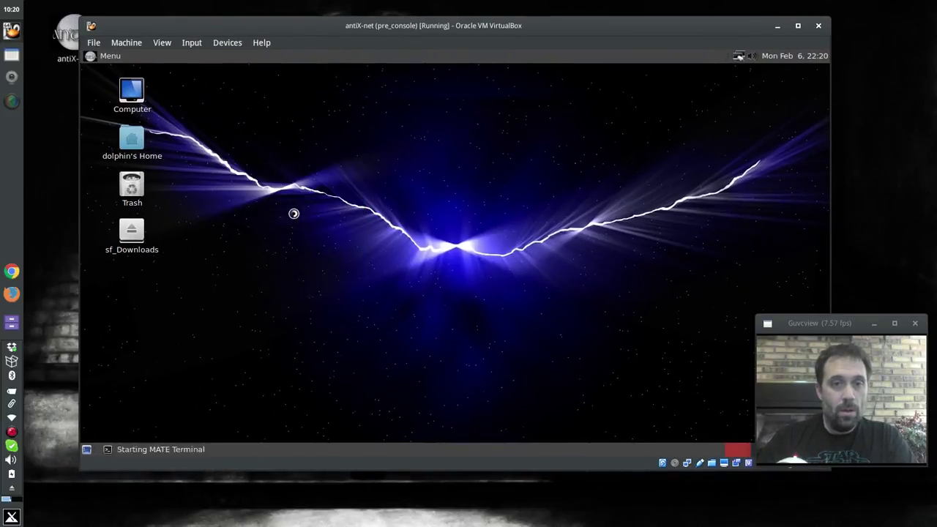
text(sudo )
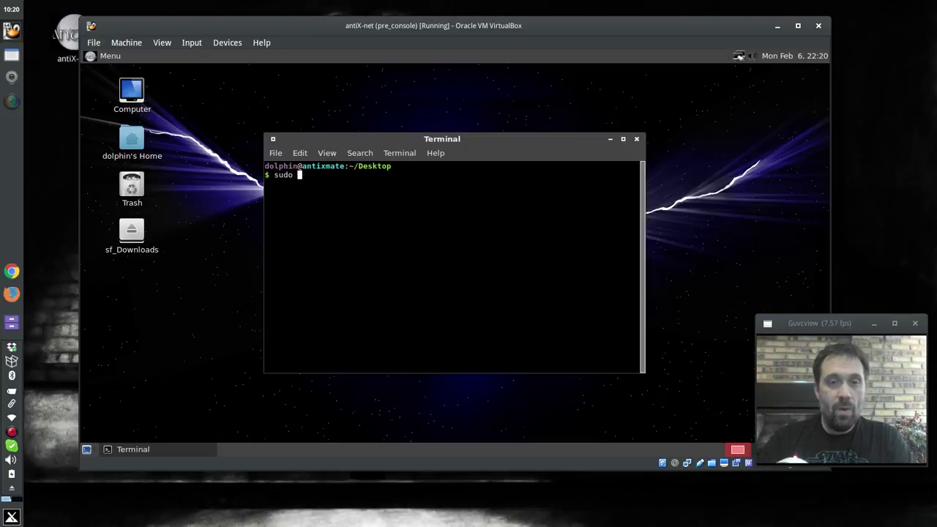
text(apt-get i)
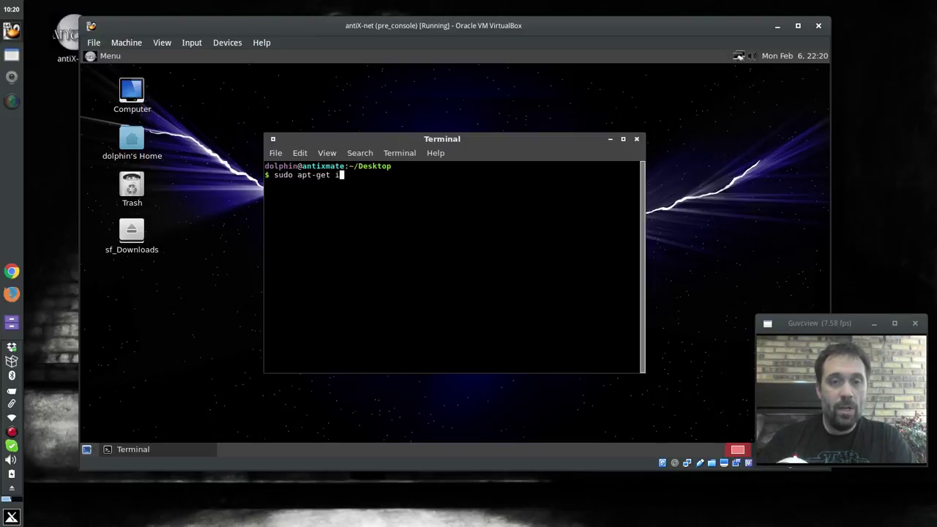
text(nstall console)
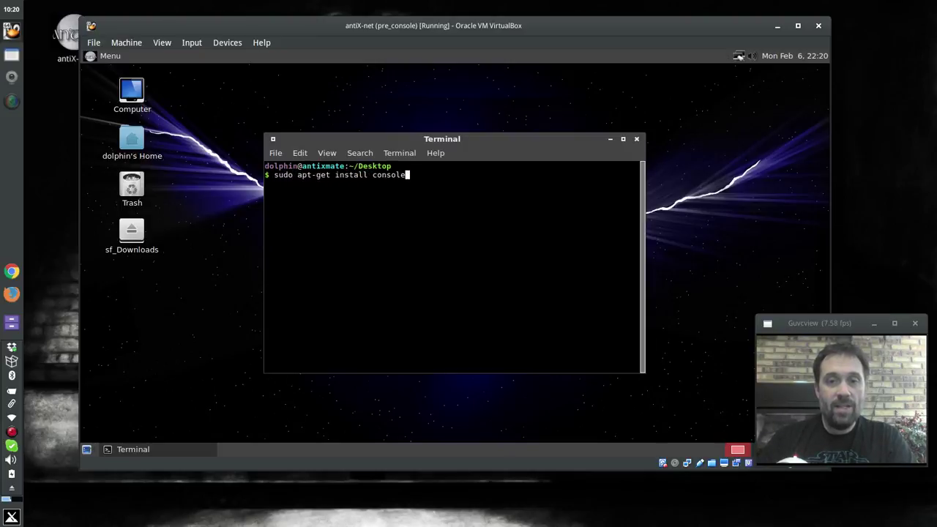
text(-data)
key(Return)
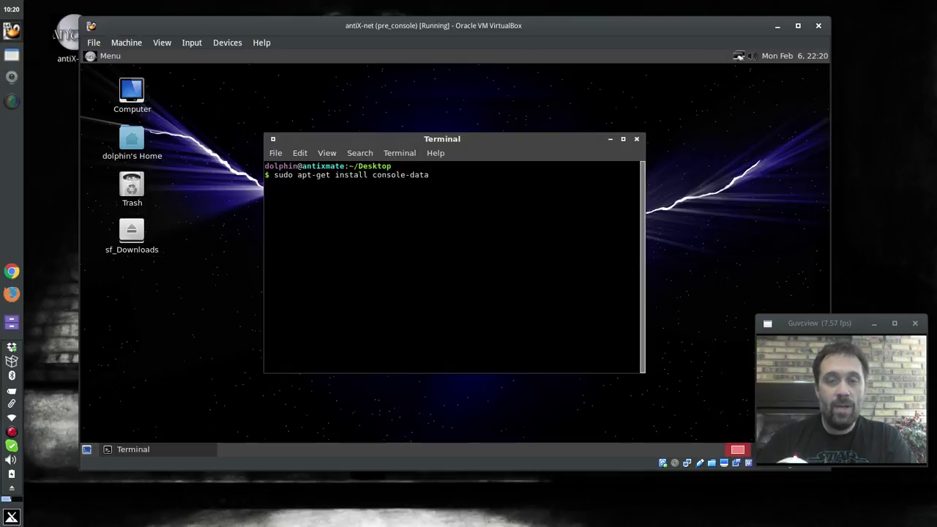
key(Return)
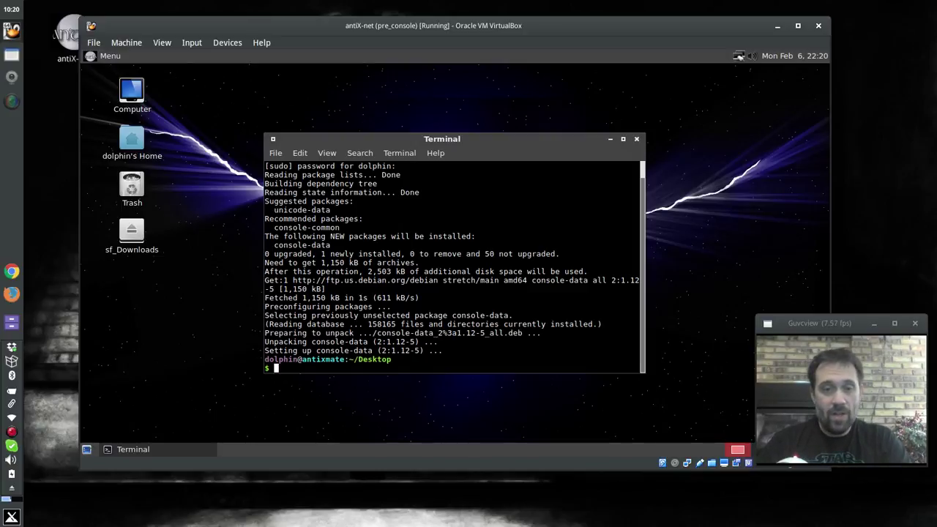
text(exit)
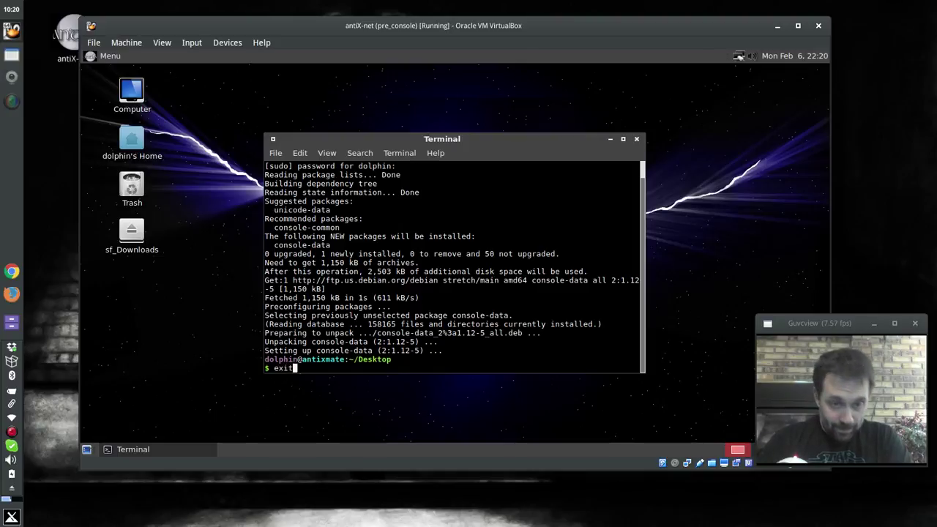
key(Return)
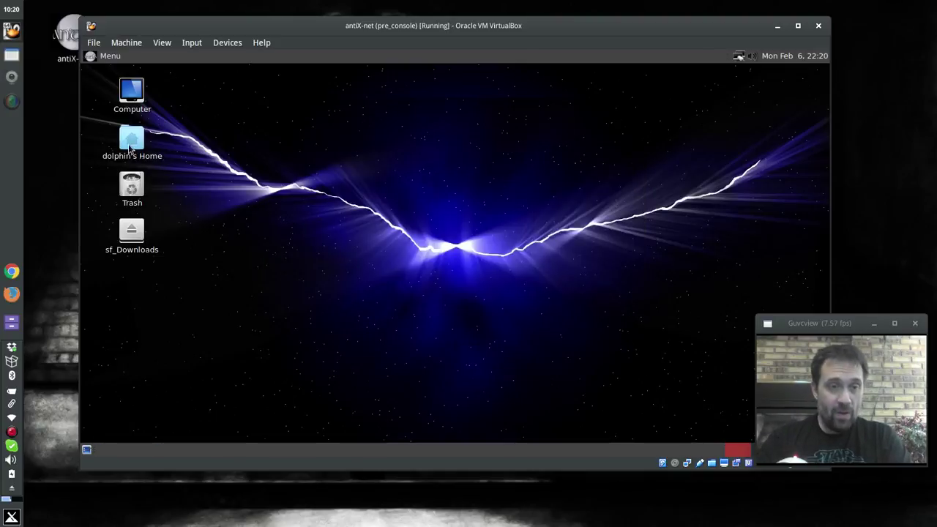
Open the Home folder and navigate up through / into /etc/grub.d
click(130, 146)
double_click(130, 147)
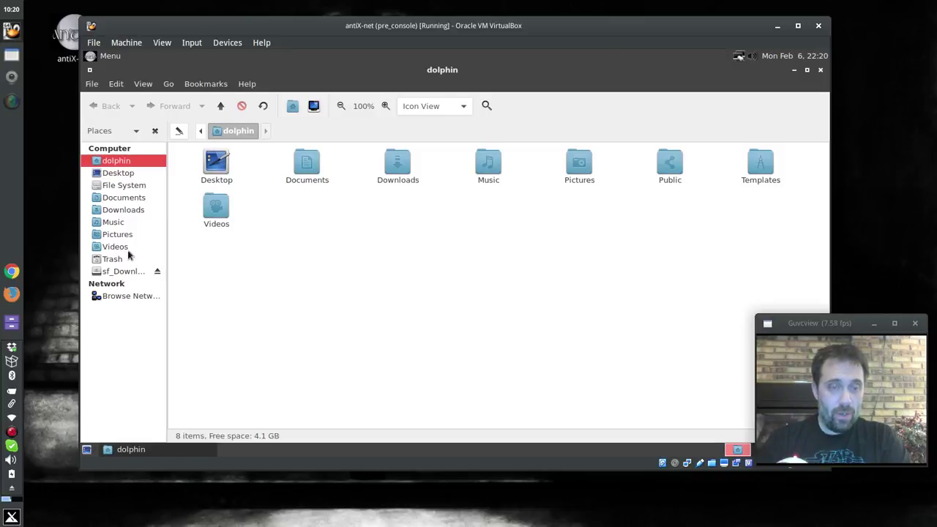
click(222, 106)
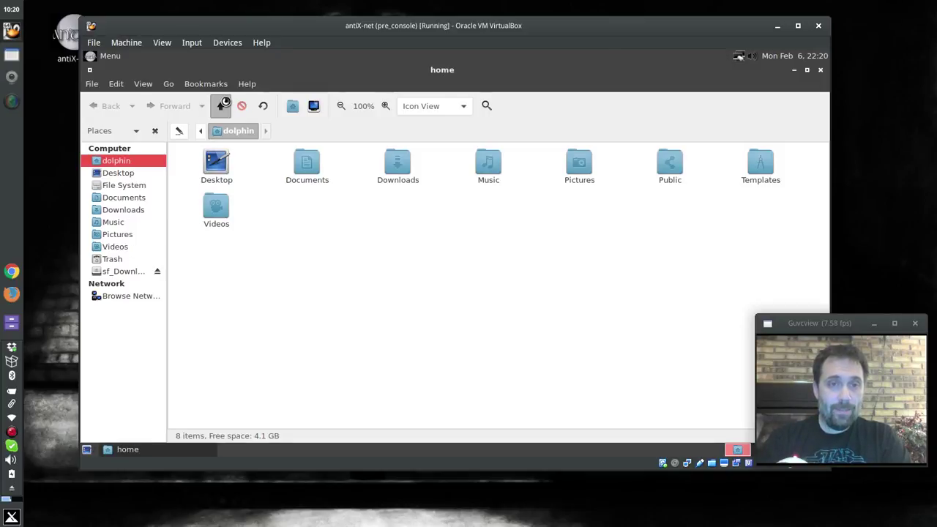
click(224, 105)
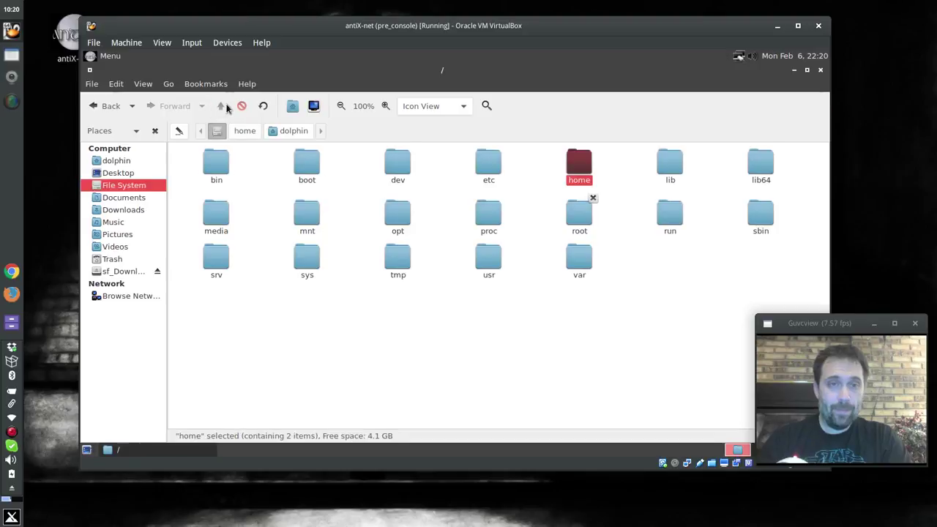
double_click(483, 166)
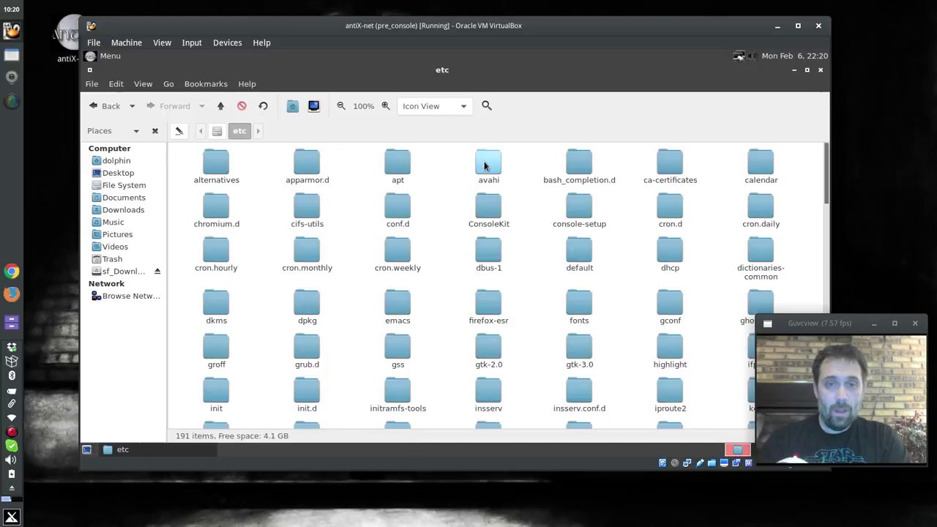
text(gru)
key(Return)
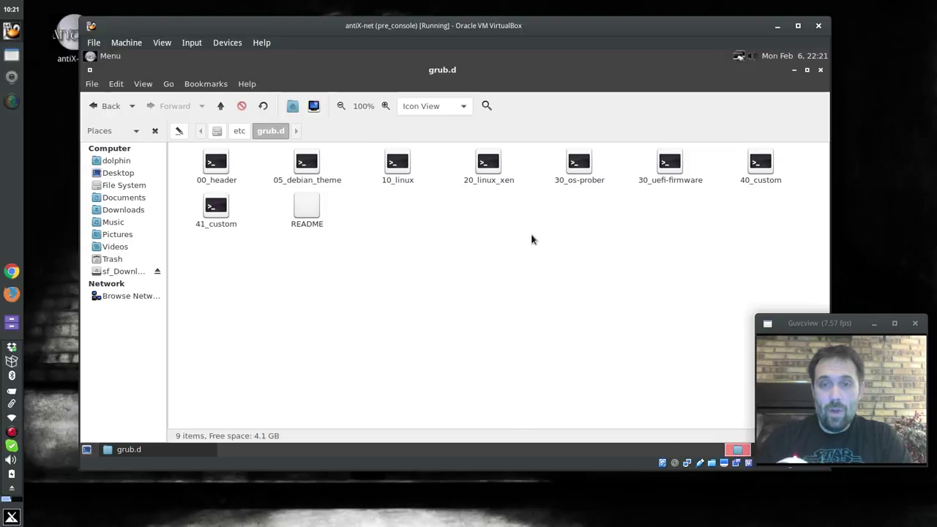
Return to /etc and bring up the context menu for grub.d
click(237, 131)
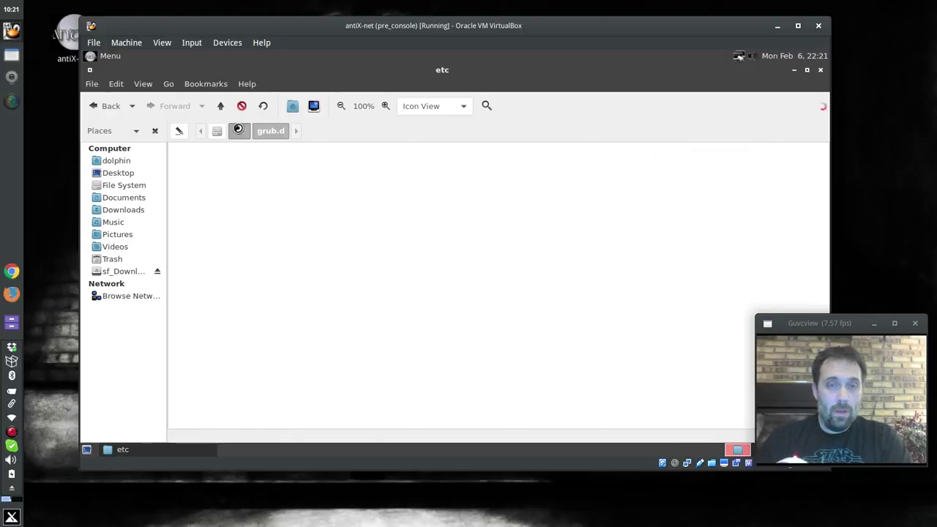
right_click(345, 277)
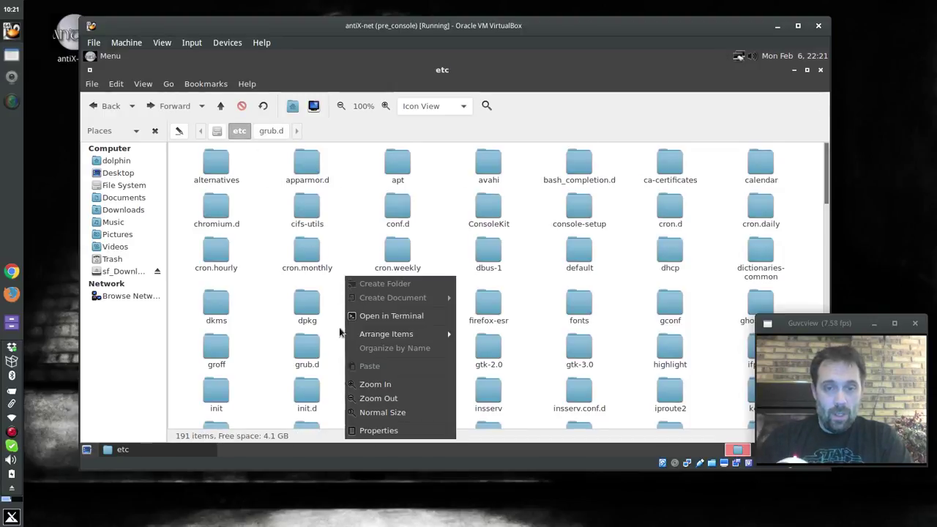
click(270, 331)
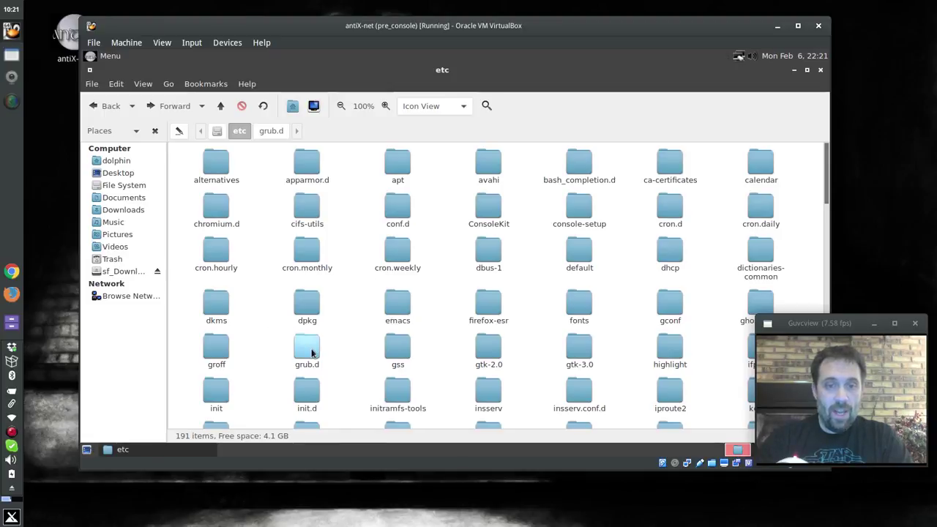
right_click(302, 353)
Open grub.d as administrator with the password, then create a folder named fred in /etc
click(333, 308)
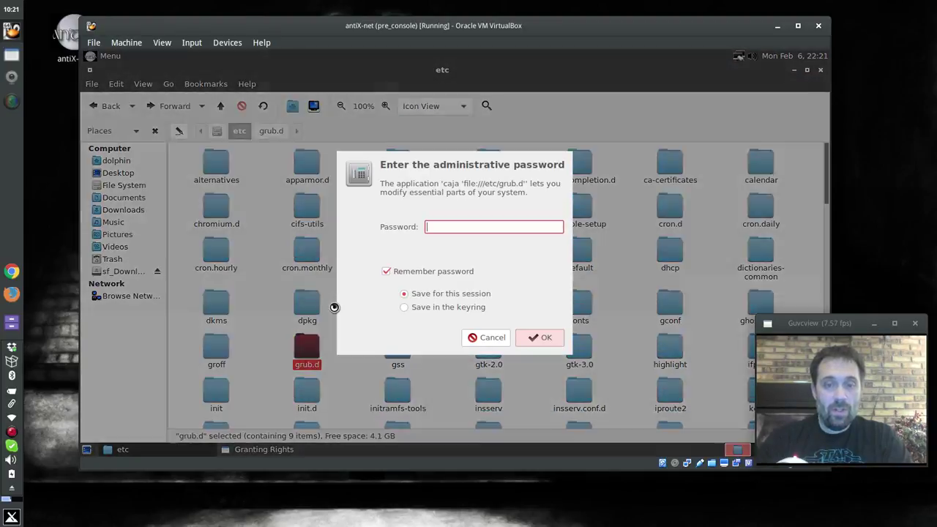
text(*****)
key(Return)
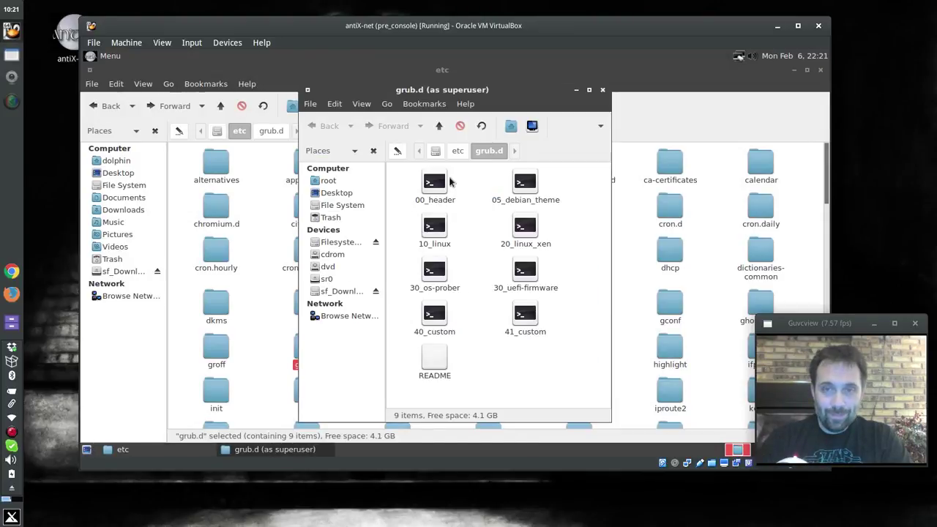
click(457, 150)
click(477, 310)
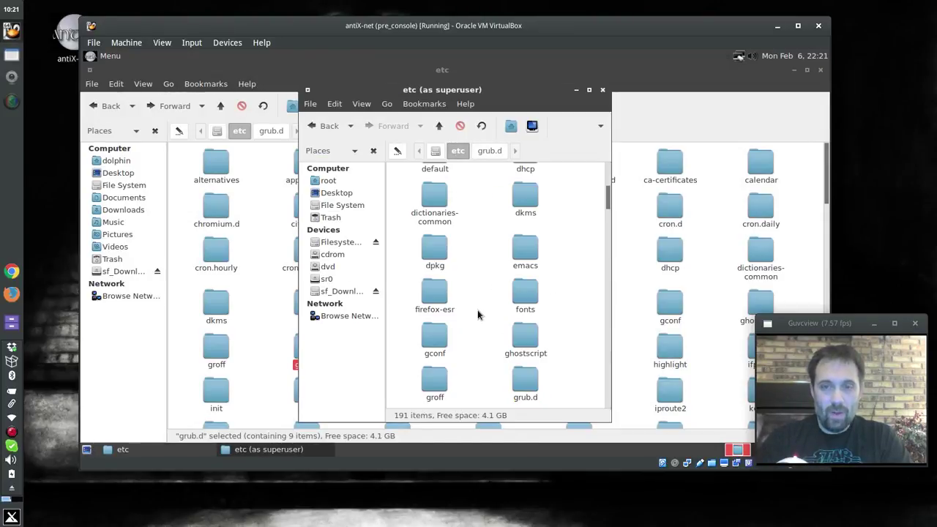
right_click(476, 311)
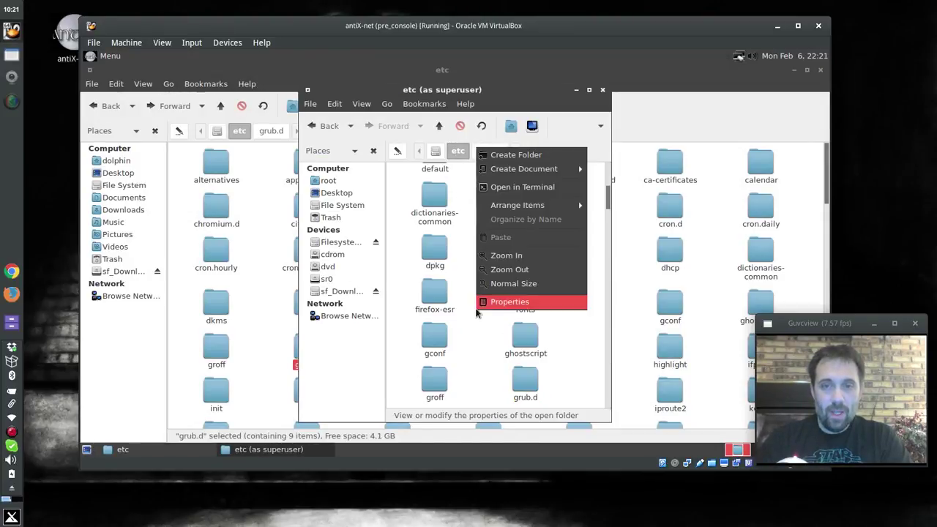
click(507, 156)
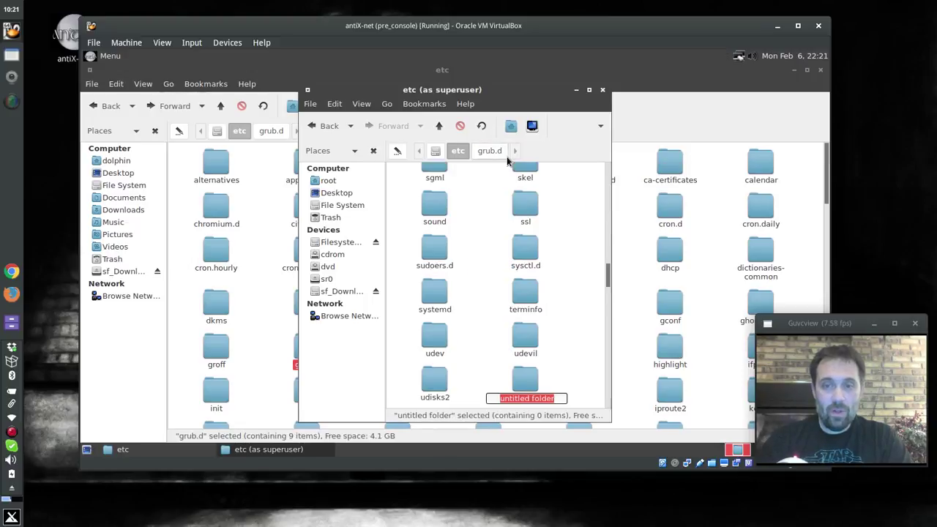
key(BackSpace)
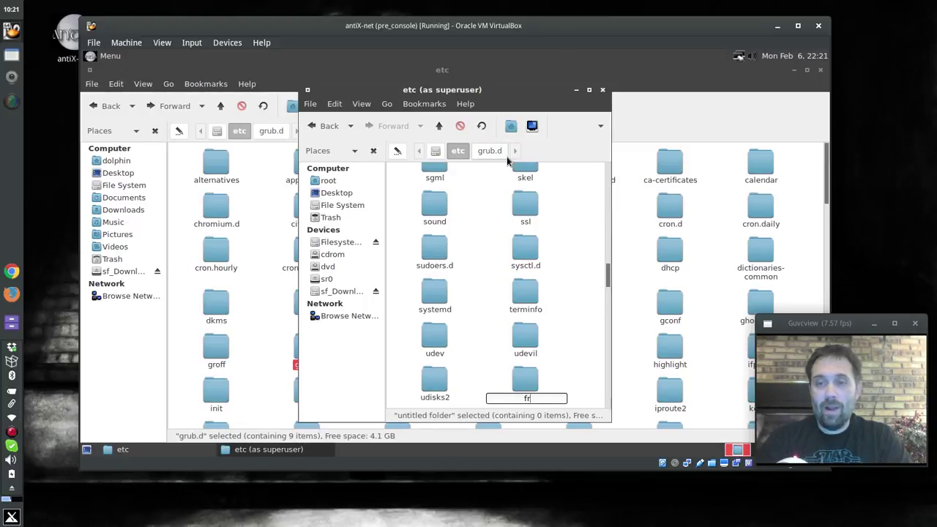
key(Return)
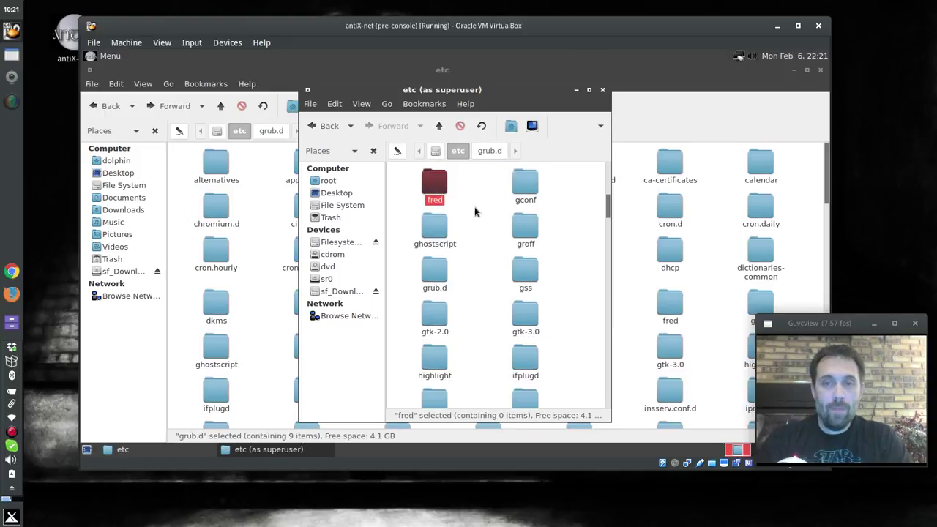
Copy all nine grub.d files into /etc/fred and close the superuser window
double_click(435, 271)
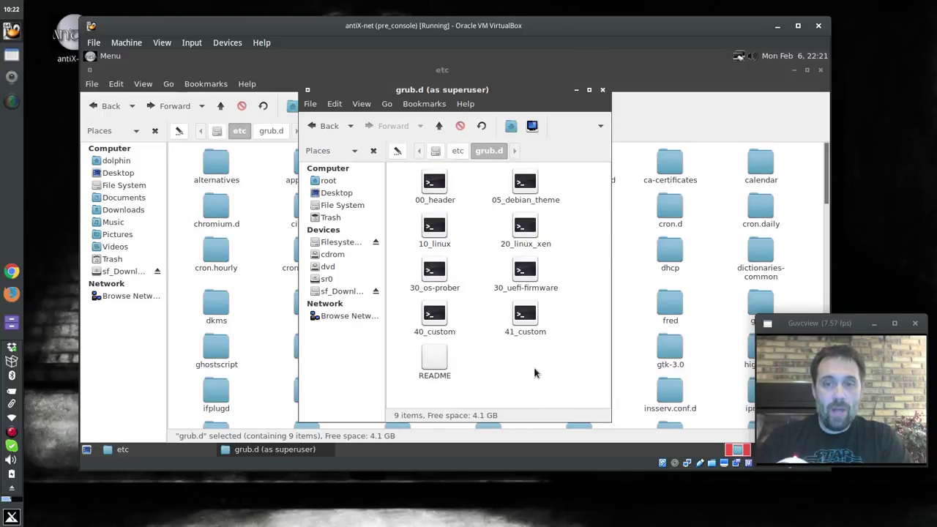
drag(546, 377, 417, 179)
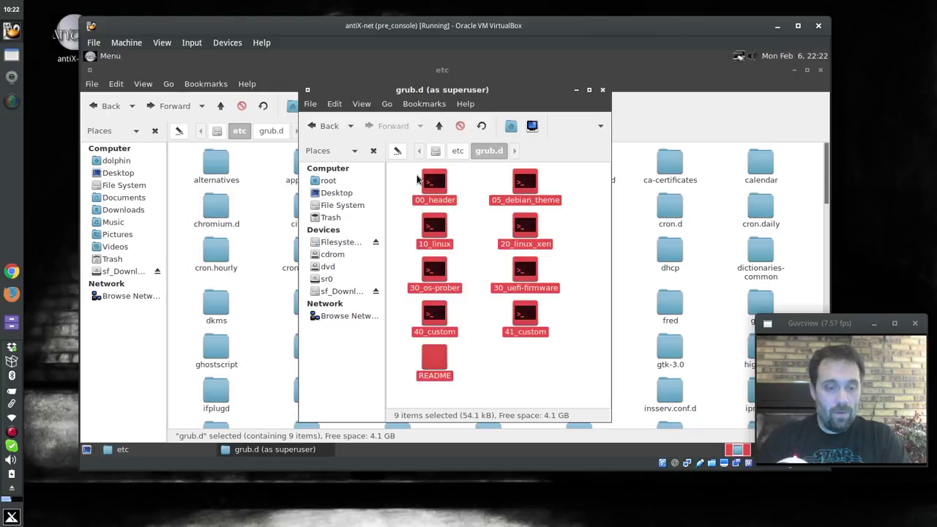
key(ctrl+c)
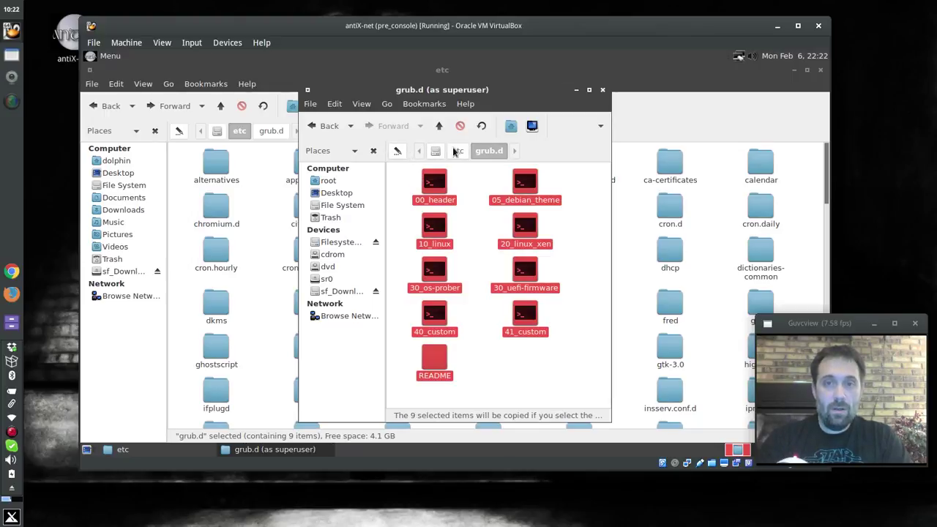
click(455, 151)
double_click(437, 184)
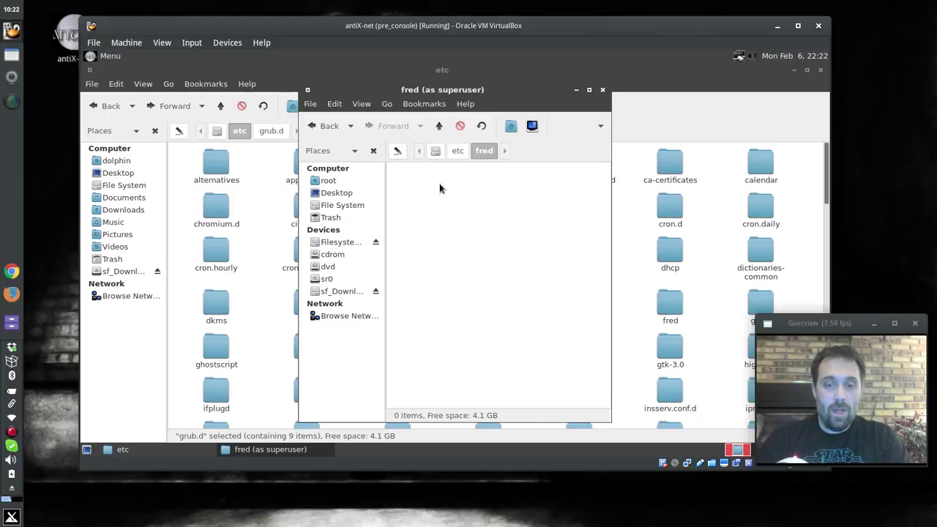
key(ctrl+v)
click(480, 368)
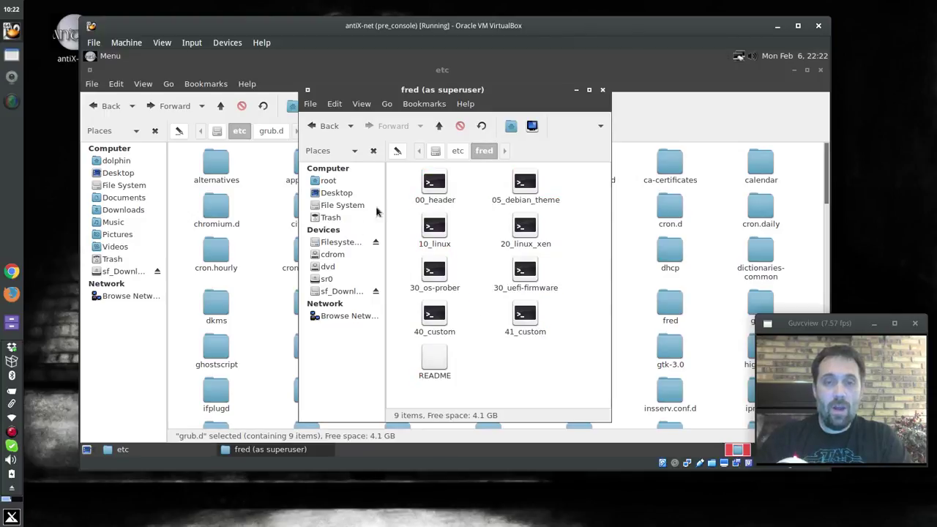
click(602, 89)
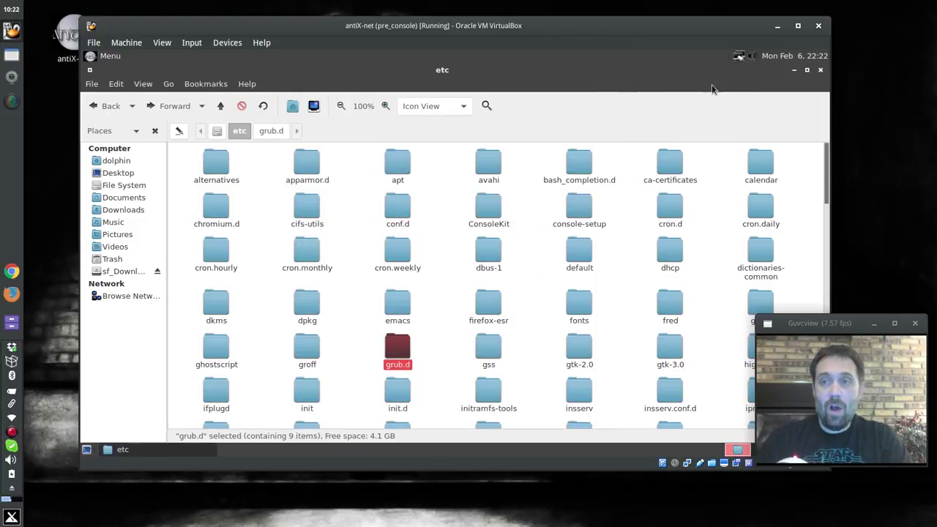
Close the etc window, confirm the ISO build into /home/snapshot, and pause the recorder meanwhile
click(821, 70)
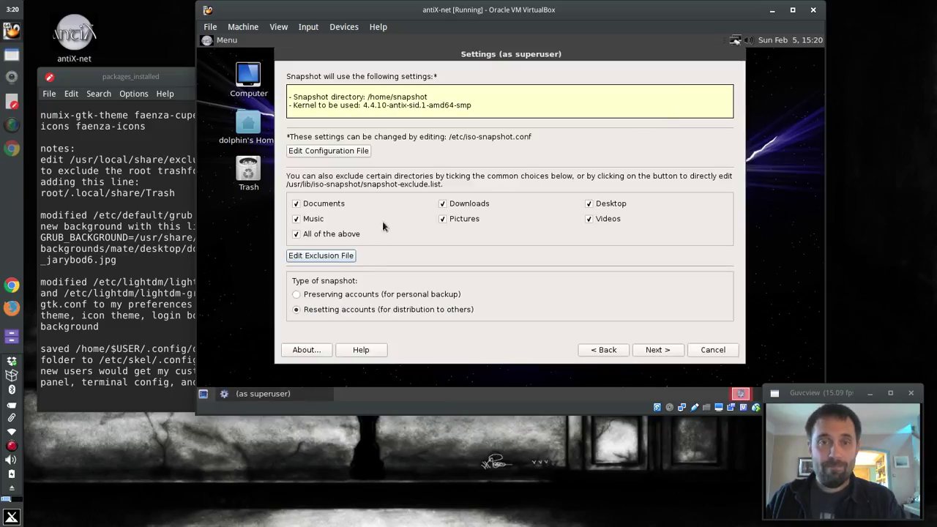
click(660, 349)
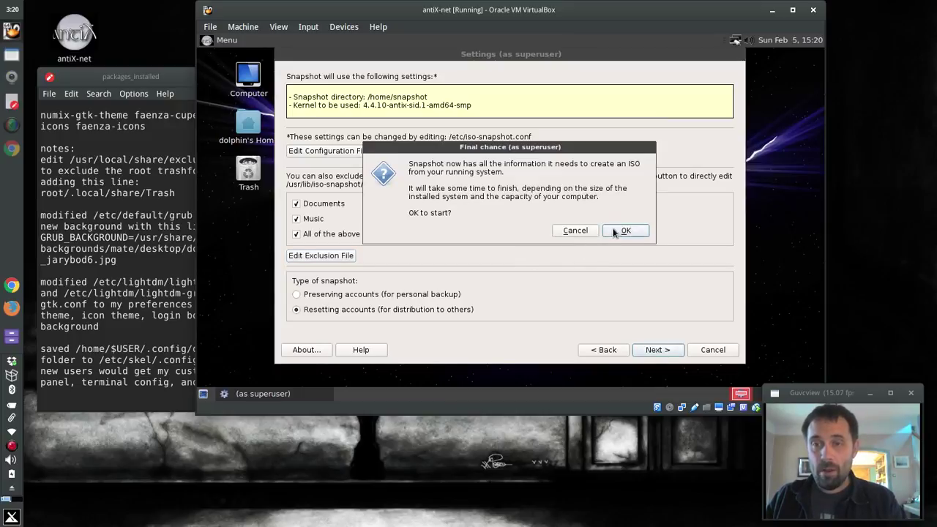
click(618, 230)
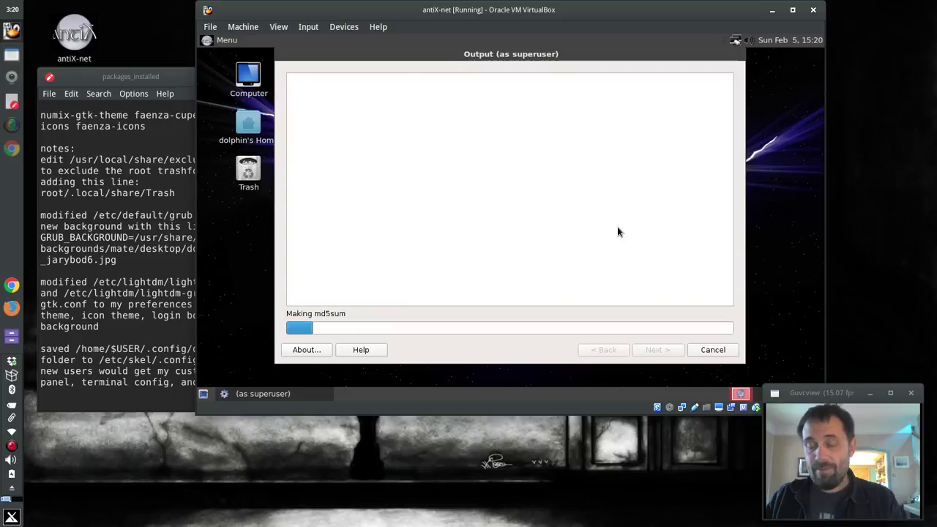
right_click(11, 445)
click(38, 454)
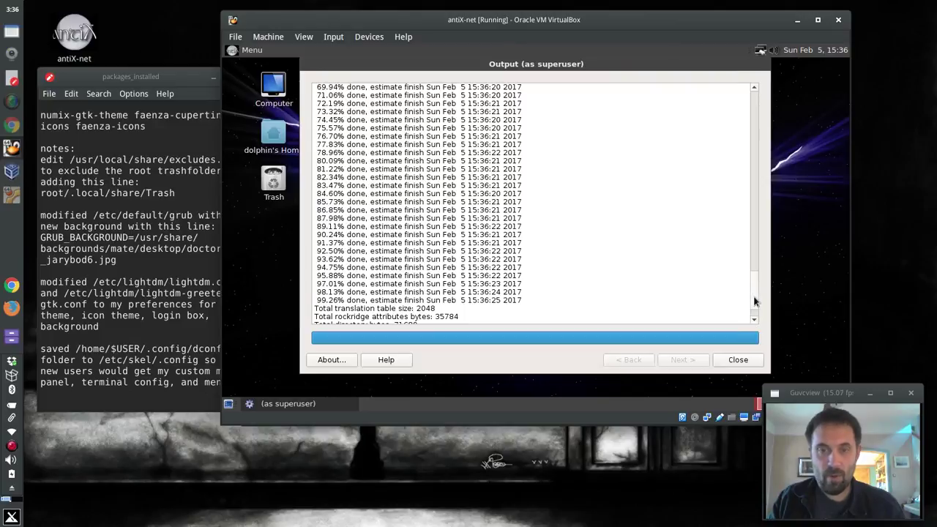
Scroll to the end of the build log and highlight the '(865 MB)' size on its last line
scroll(753, 300, down, 2)
scroll(757, 312, up, 1)
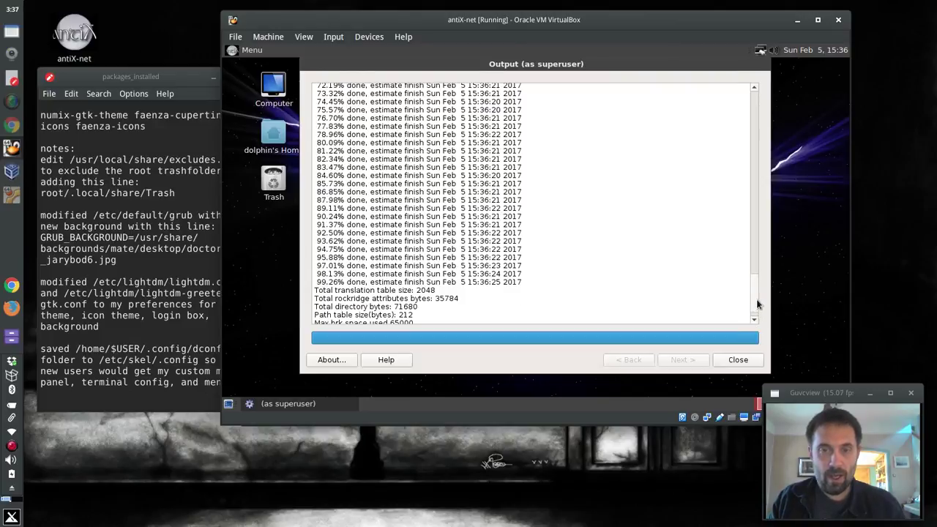
scroll(757, 312, down, 1)
drag(436, 313, 406, 314)
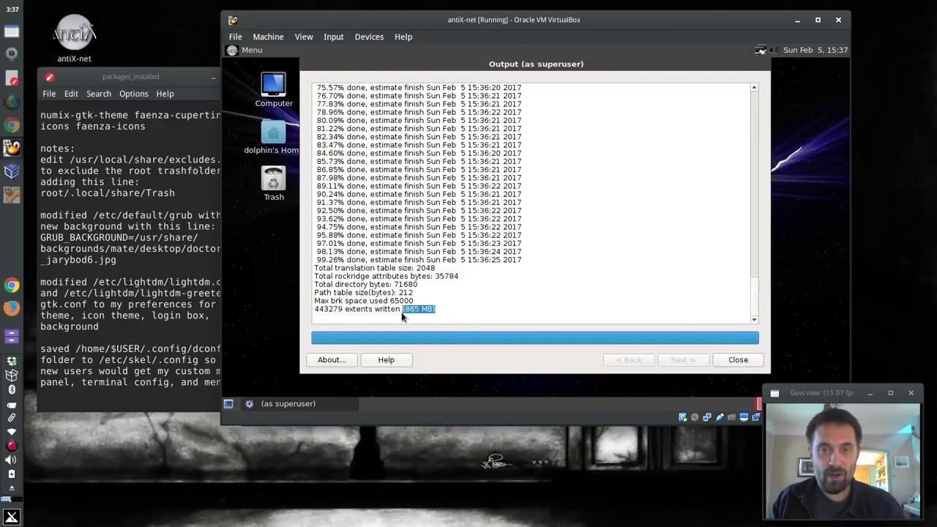
drag(754, 271, 757, 320)
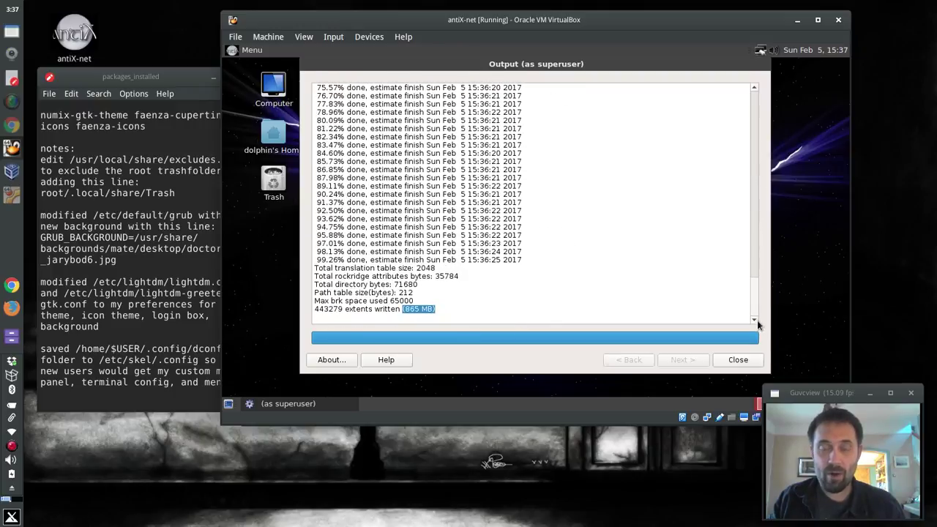
Close the Output log and browse to /home/snapshot showing snapshot-20170205_1520.iso and its .md5
click(738, 359)
double_click(275, 136)
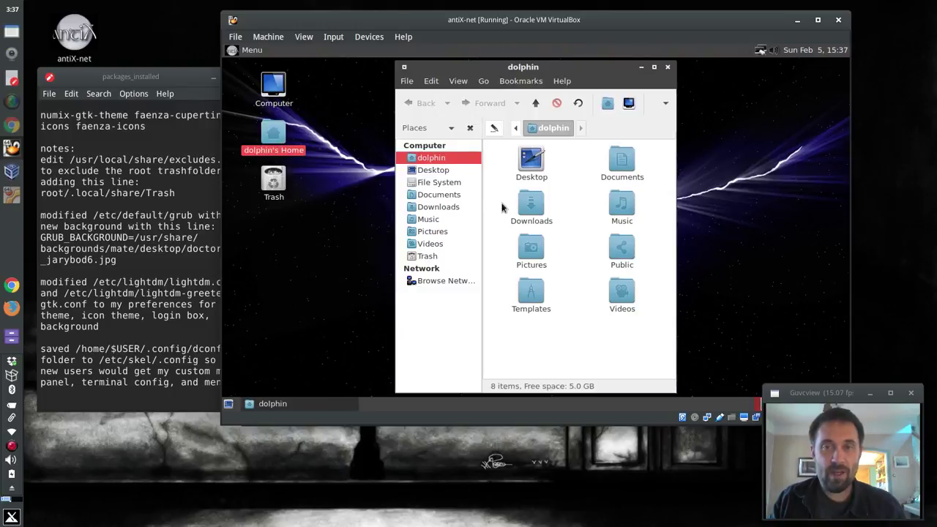
click(516, 128)
click(560, 129)
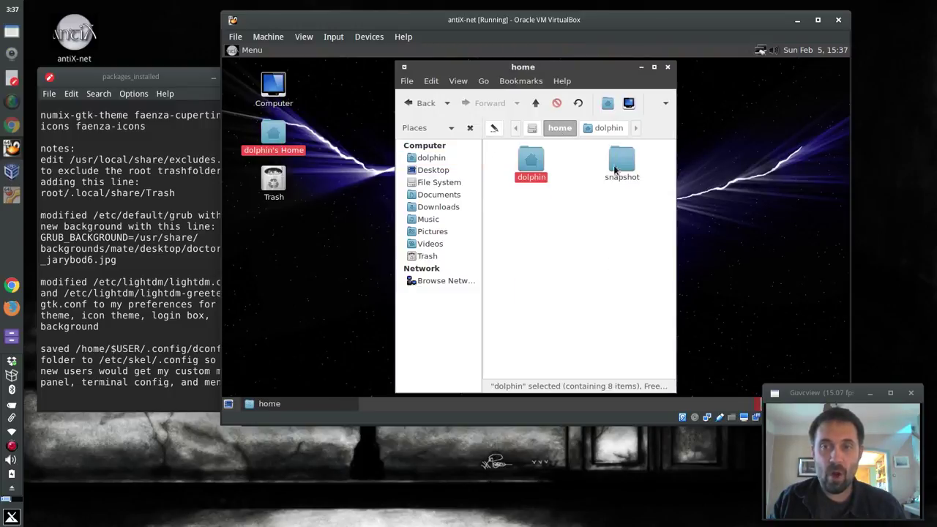
double_click(621, 164)
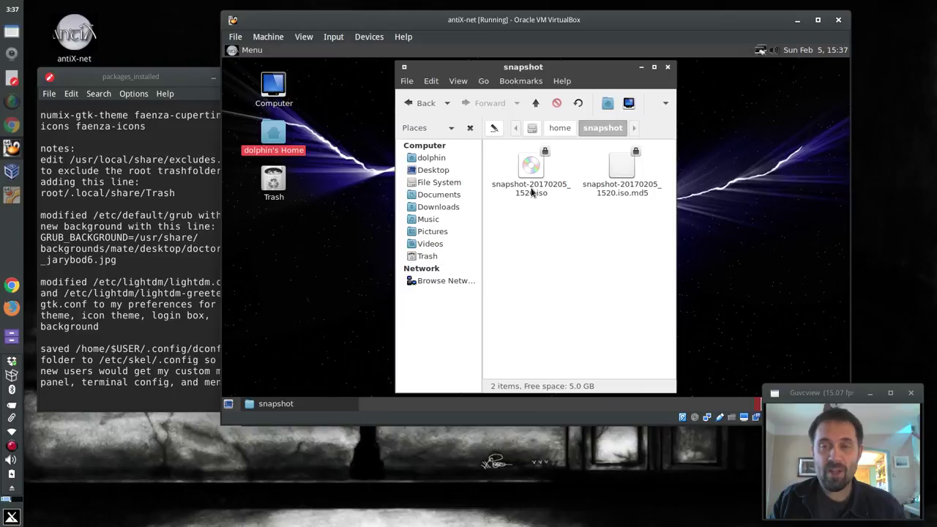